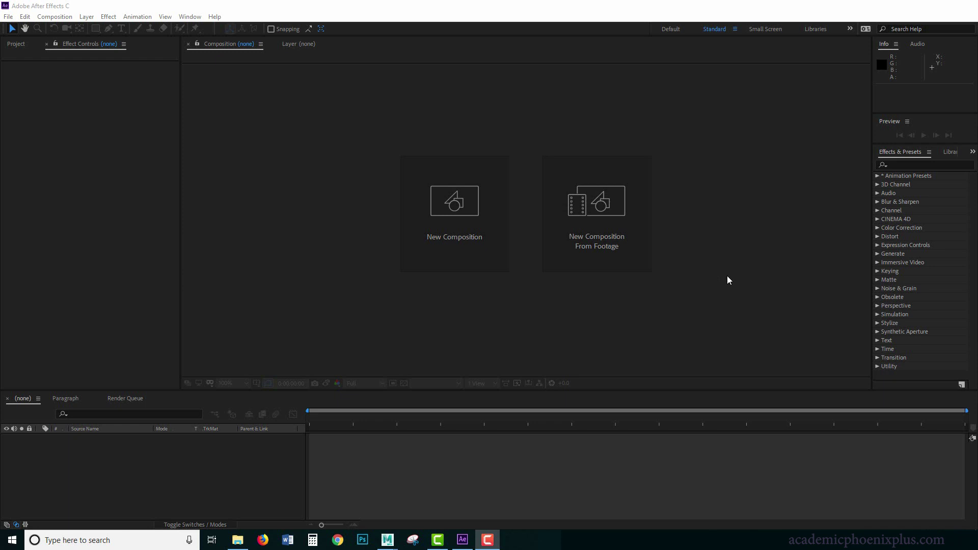
# Step: Browse to images > beauty in File Explorer and look inside the car_Occlusion folder
pyautogui.hotkey('alt', 'Tab')
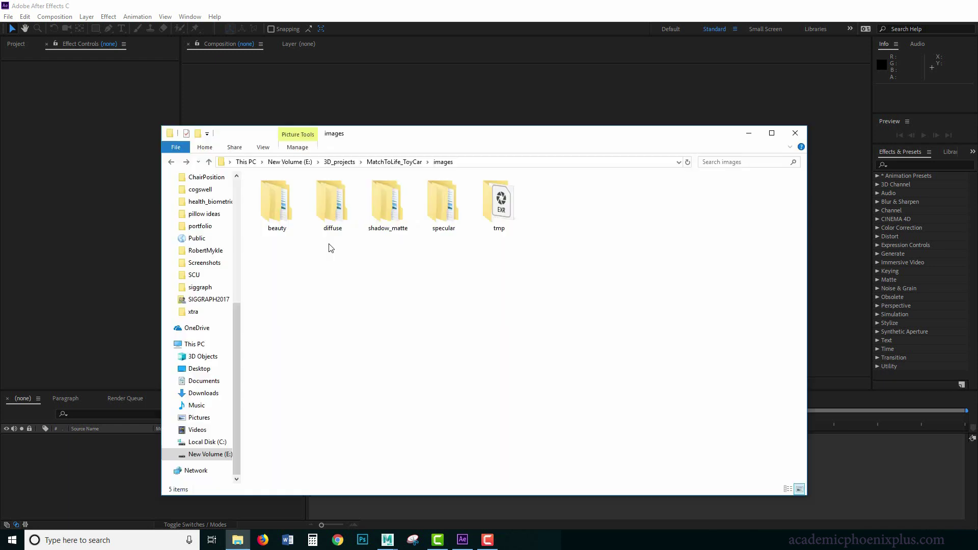
pyautogui.click(461, 162)
pyautogui.doubleClick(331, 162)
pyautogui.click(273, 252)
pyautogui.click(283, 230)
pyautogui.doubleClick(282, 229)
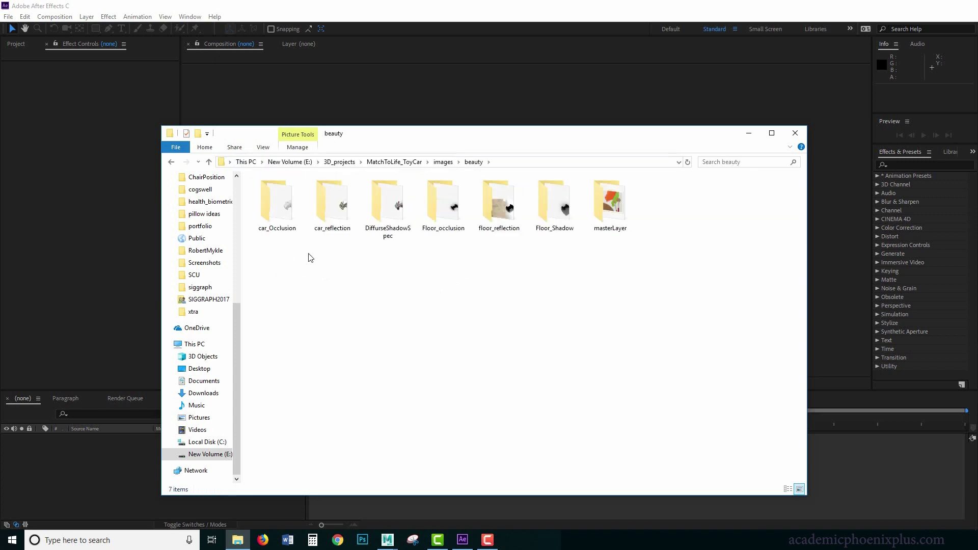
pyautogui.click(294, 235)
pyautogui.doubleClick(297, 229)
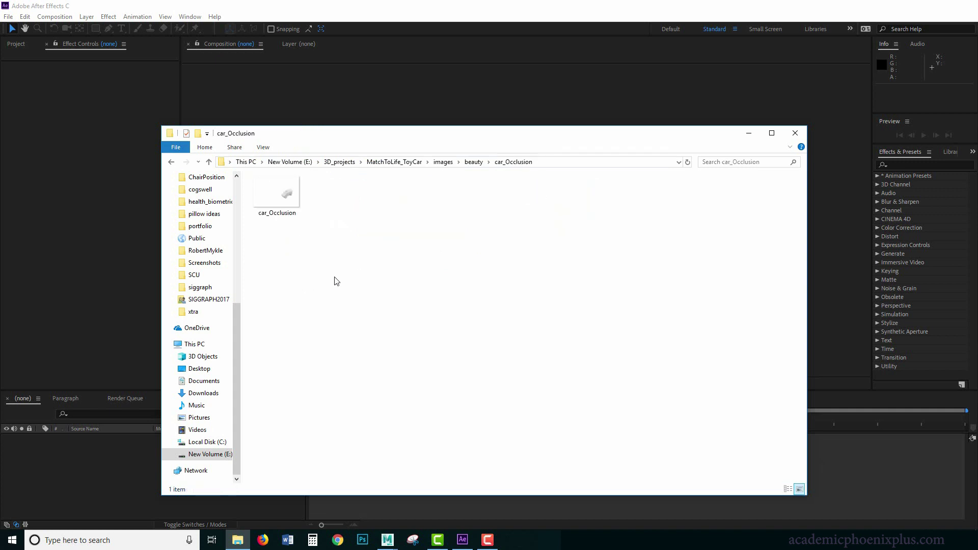
pyautogui.press('BackSpace')
# Step: Open diffuse > DiffurseShadowSpec and preview its ambulance render image
pyautogui.click(336, 224)
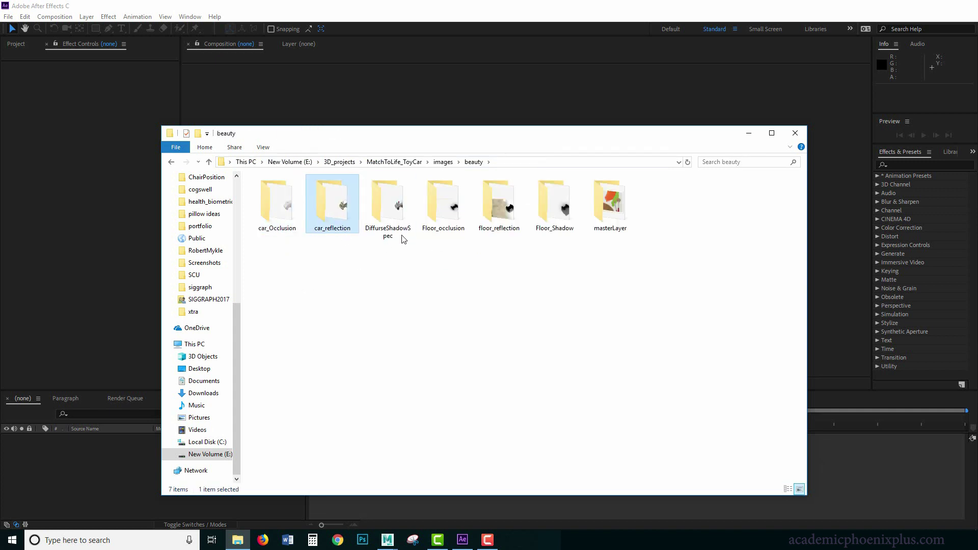
pyautogui.click(469, 273)
pyautogui.press('BackSpace')
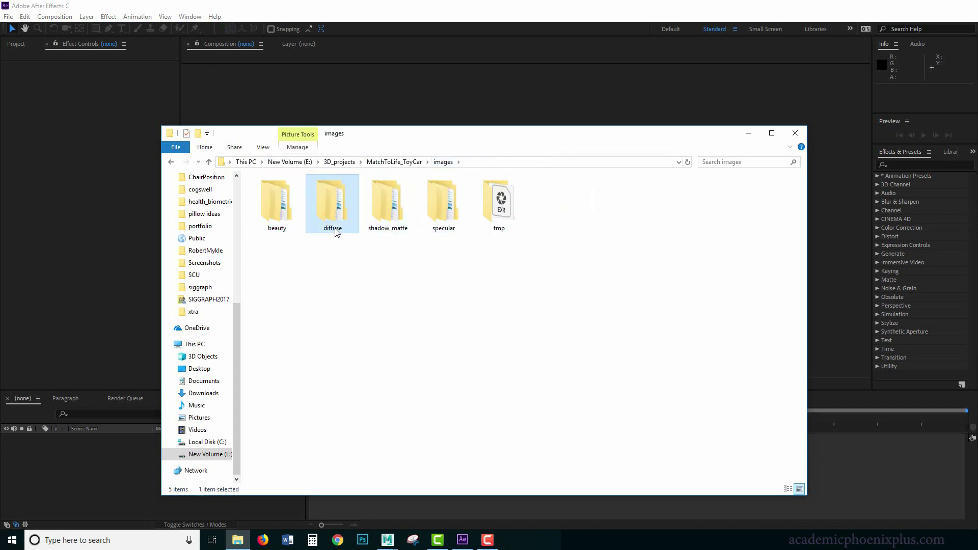
pyautogui.click(334, 230)
pyautogui.doubleClick(336, 232)
pyautogui.doubleClick(301, 194)
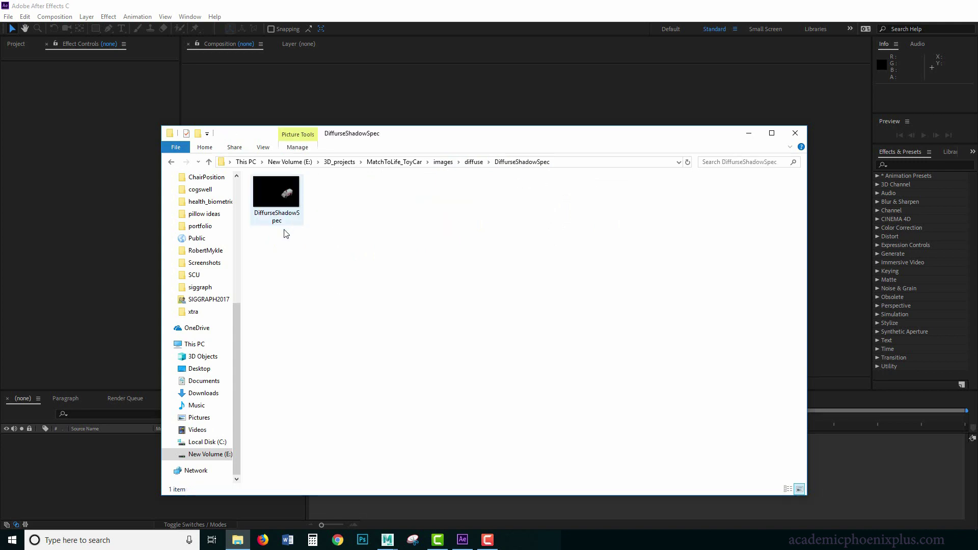
pyautogui.doubleClick(279, 208)
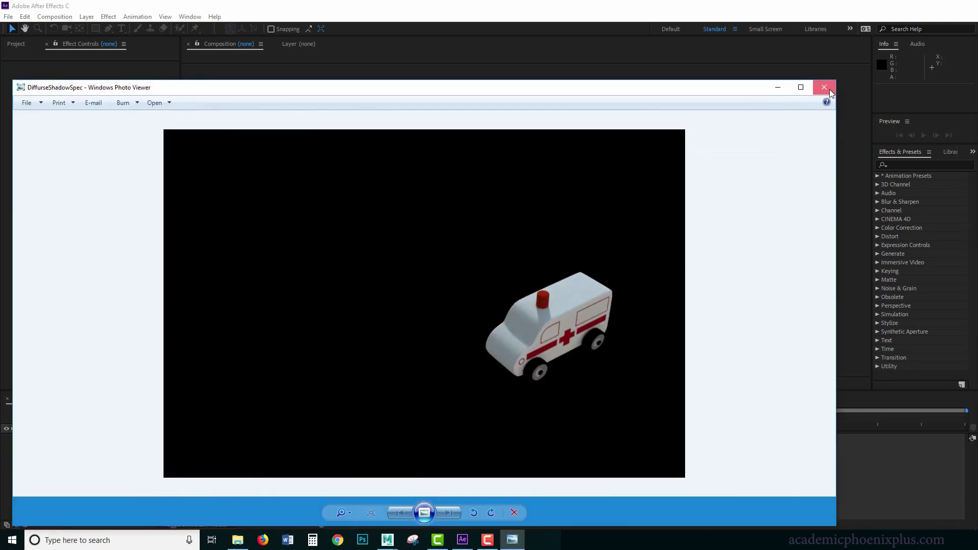
pyautogui.click(821, 89)
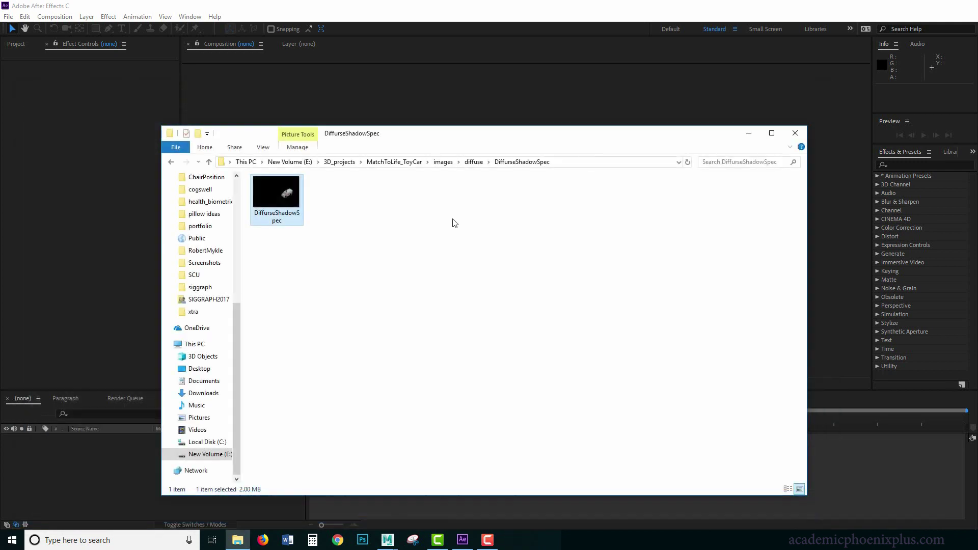
# Step: Rename the diffuse pass image to car_Diffuse and preview it
pyautogui.click(279, 220)
pyautogui.click(275, 214)
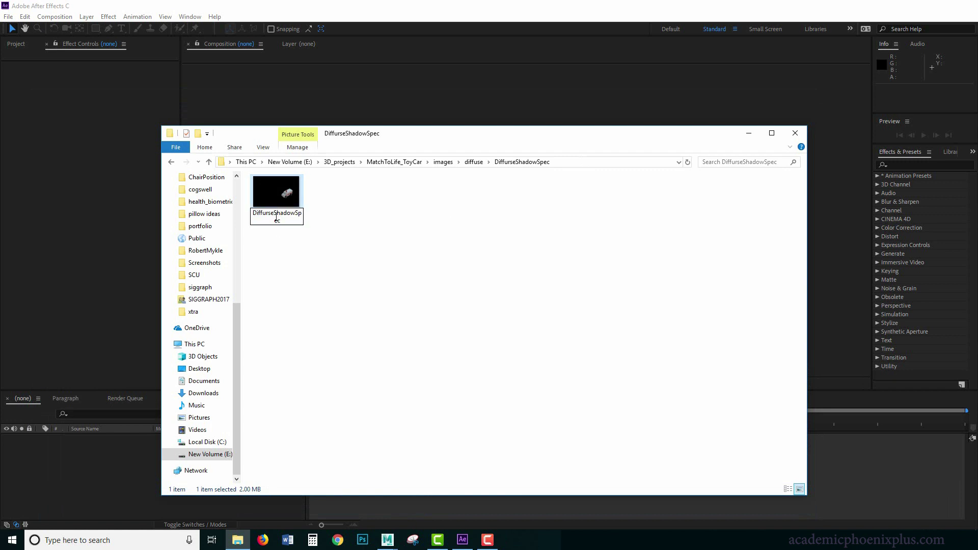
pyautogui.press('Delete')
pyautogui.press('Delete')
pyautogui.press('Delete')
pyautogui.press('Delete')
pyautogui.press('Delete')
pyautogui.press('Delete')
pyautogui.press('Delete')
pyautogui.press('Delete')
pyautogui.press('Delete')
pyautogui.press('Delete')
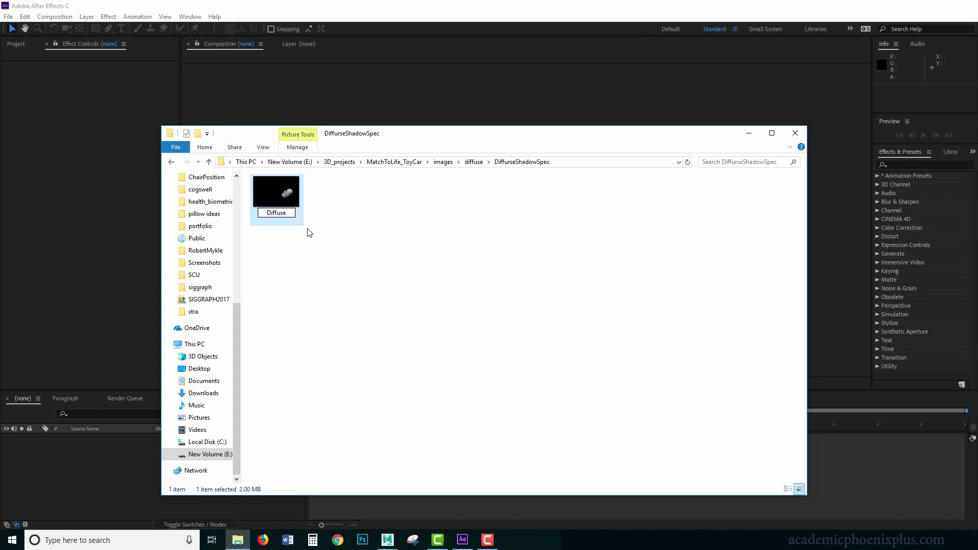
pyautogui.press('Home')
pyautogui.write('car_')
pyautogui.press('Return')
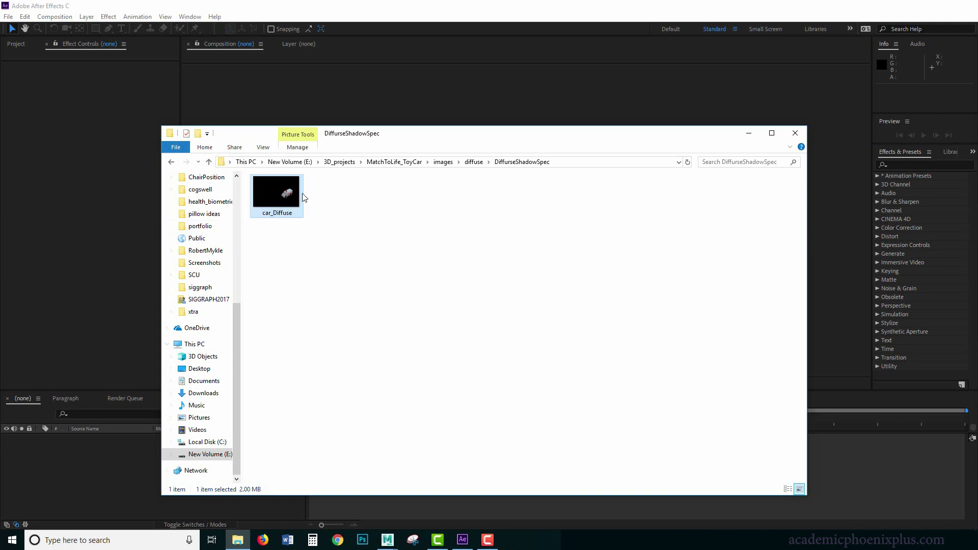
pyautogui.doubleClick(283, 198)
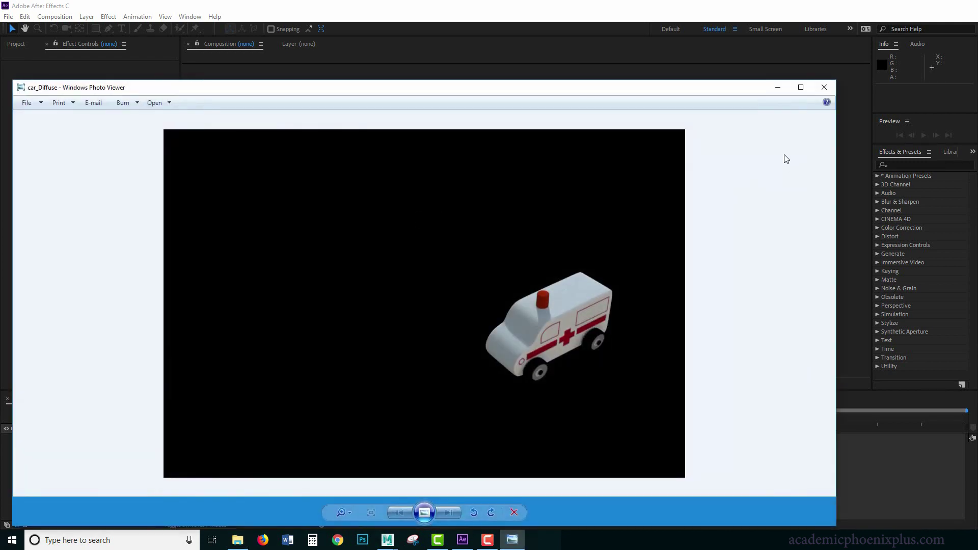
pyautogui.click(825, 87)
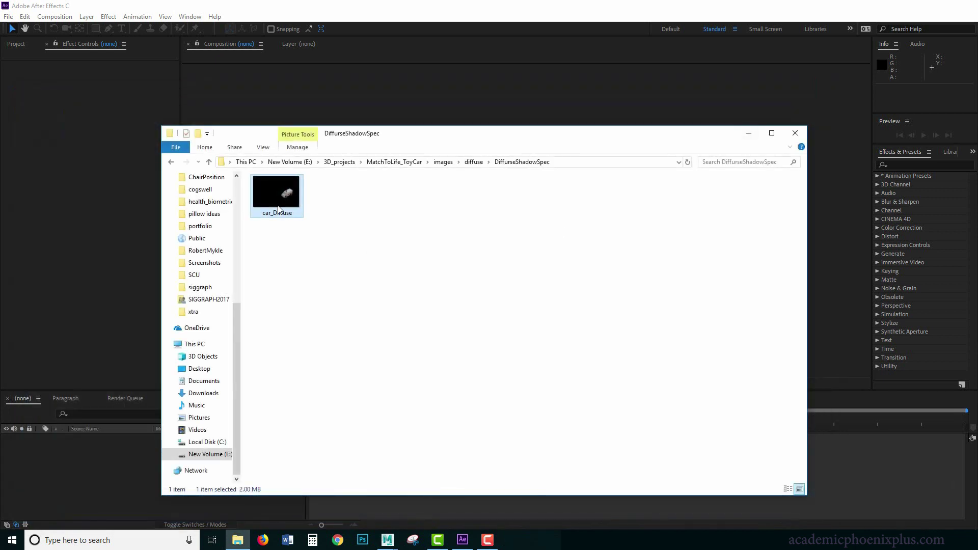
# Step: Rename the shadow_matte pass image in its DiffurseShadowSpec folder to car_shadow
pyautogui.click(474, 162)
pyautogui.click(443, 162)
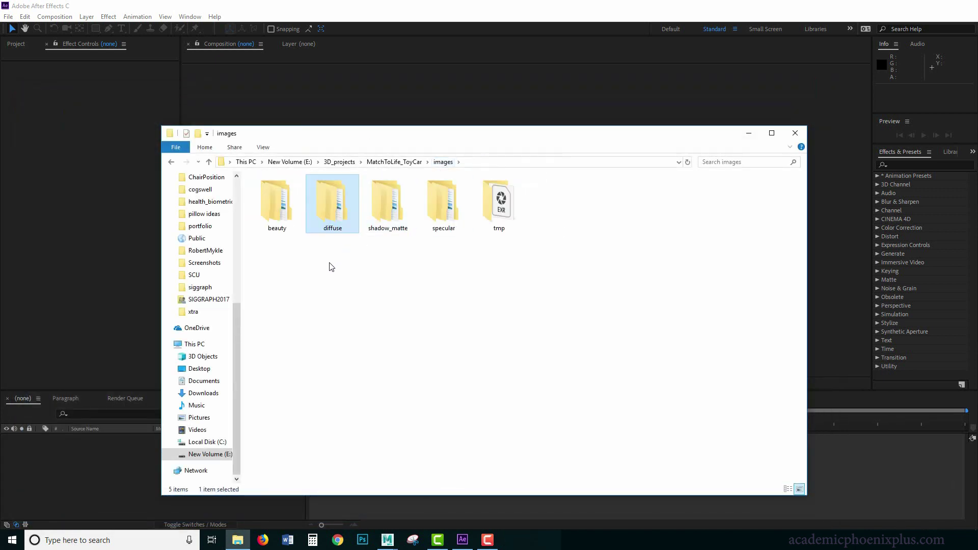
pyautogui.doubleClick(387, 196)
pyautogui.doubleClick(303, 192)
pyautogui.doubleClick(288, 202)
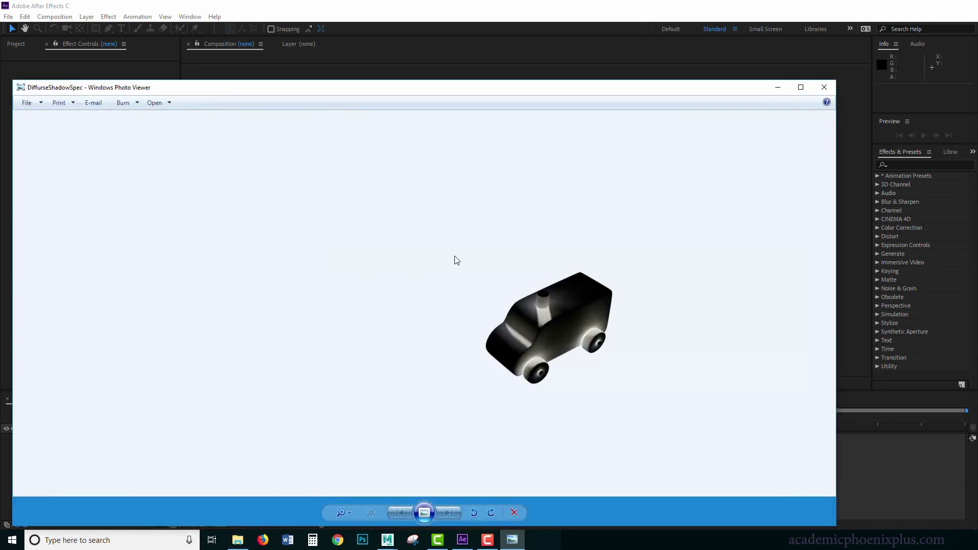
pyautogui.click(824, 87)
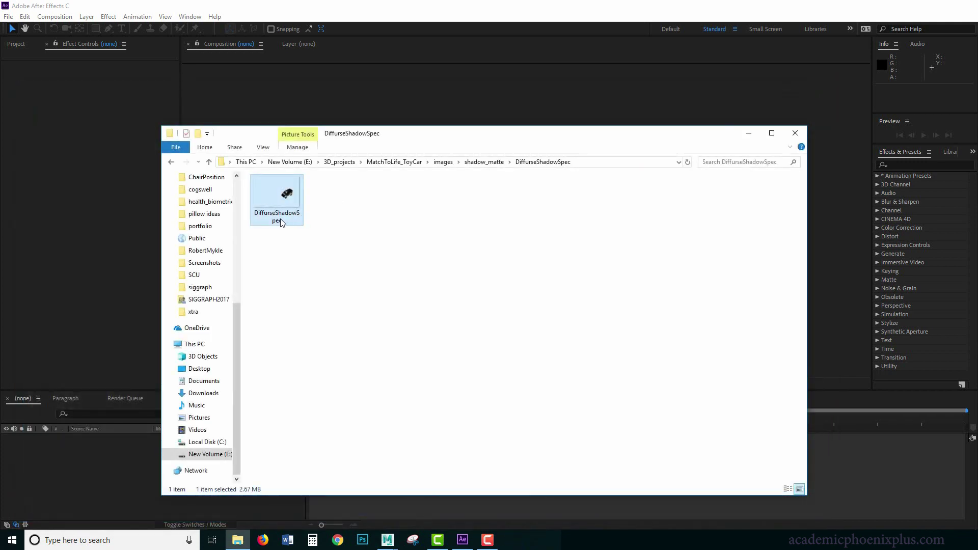
pyautogui.click(281, 223)
pyautogui.write('car_shadow')
pyautogui.press('Return')
# Step: Rename the specular pass image in its DiffurseShadowSpec folder to car_spec
pyautogui.click(493, 162)
pyautogui.click(444, 161)
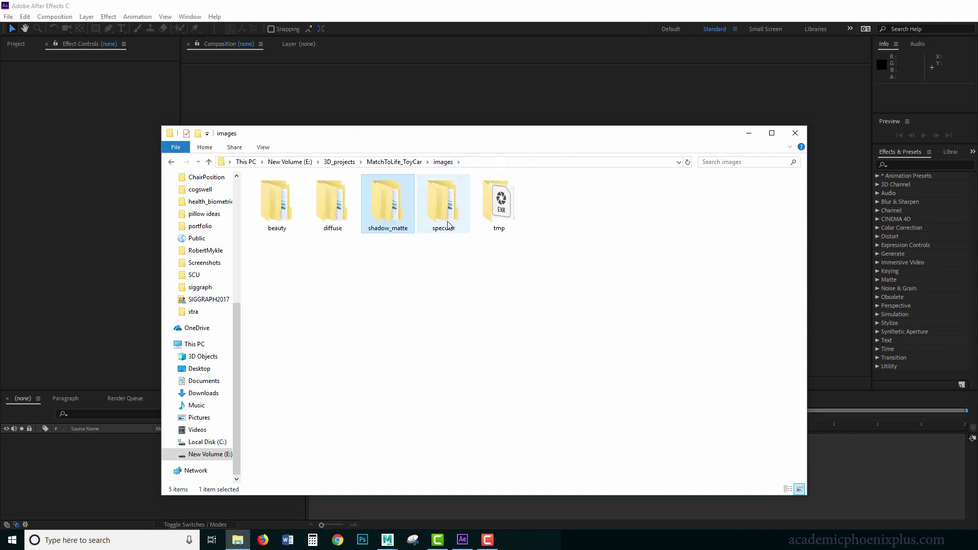
pyautogui.doubleClick(444, 218)
pyautogui.doubleClick(303, 199)
pyautogui.click(297, 203)
pyautogui.doubleClick(297, 203)
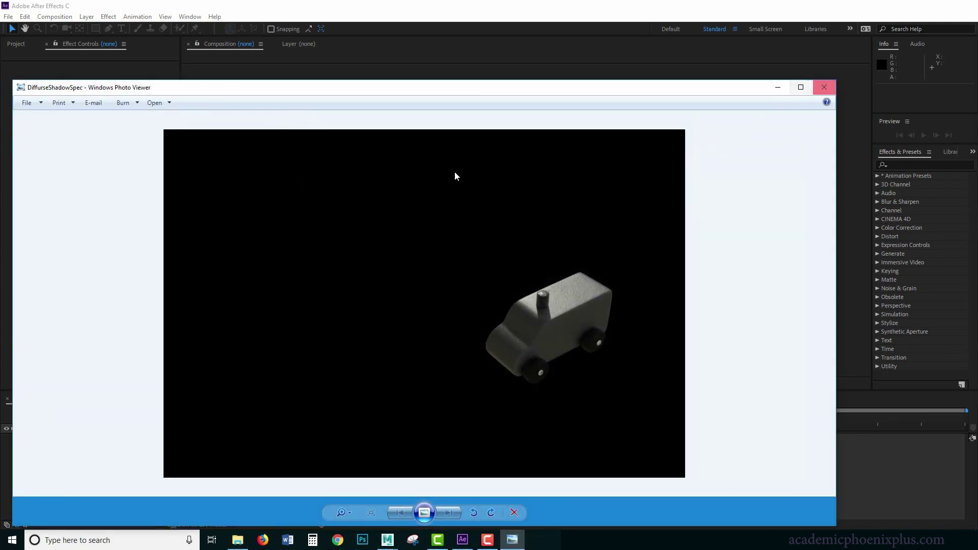
pyautogui.click(826, 88)
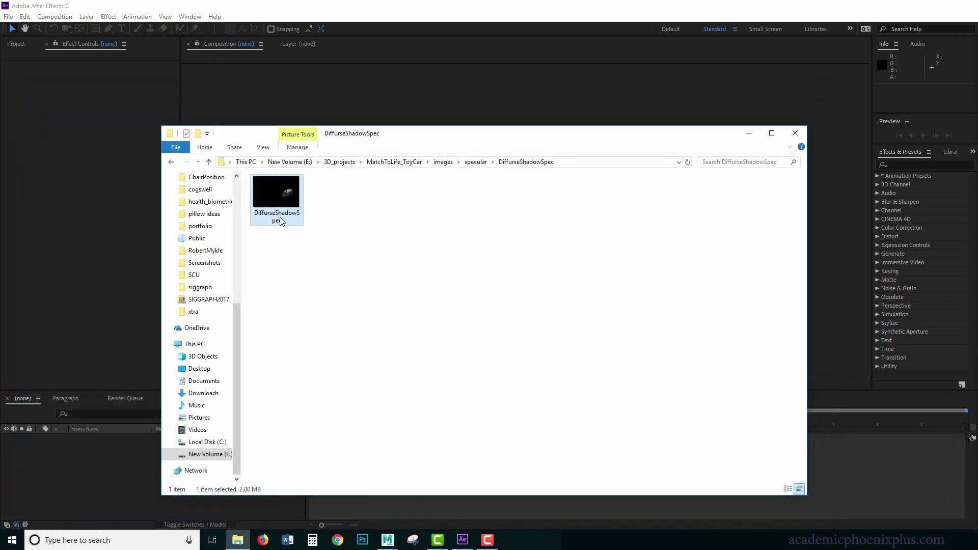
pyautogui.click(280, 221)
pyautogui.write('car_spec')
pyautogui.press('Return')
pyautogui.moveTo(473, 139); pyautogui.dragTo(577, 109)
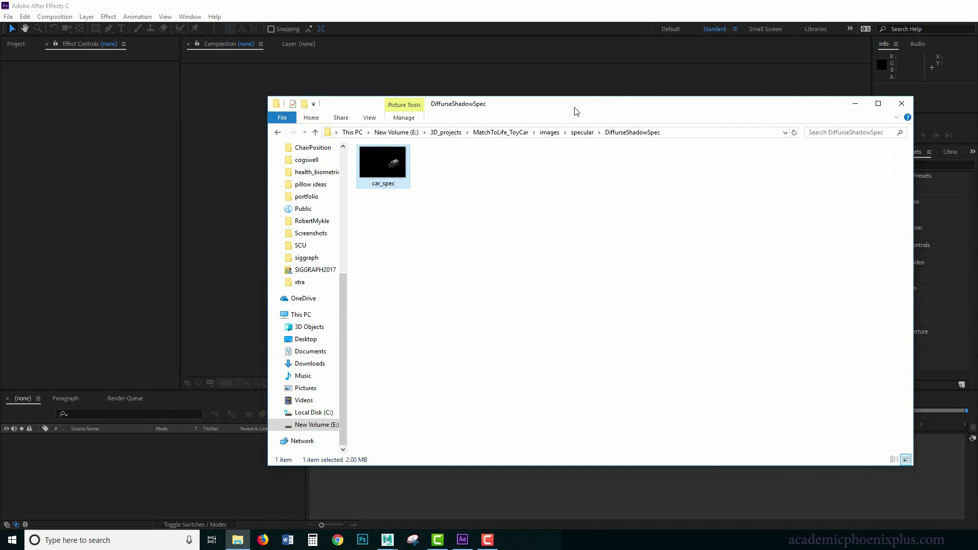
# Step: Drag car_spec into the After Effects Project panel
pyautogui.click(20, 44)
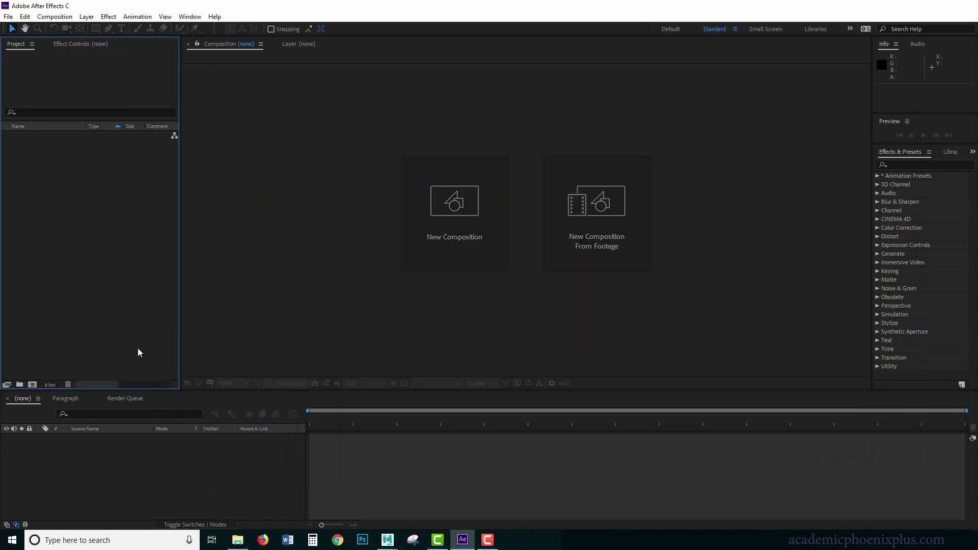
pyautogui.click(237, 540)
pyautogui.moveTo(387, 173); pyautogui.dragTo(111, 188)
pyautogui.hotkey('alt', 'Tab')
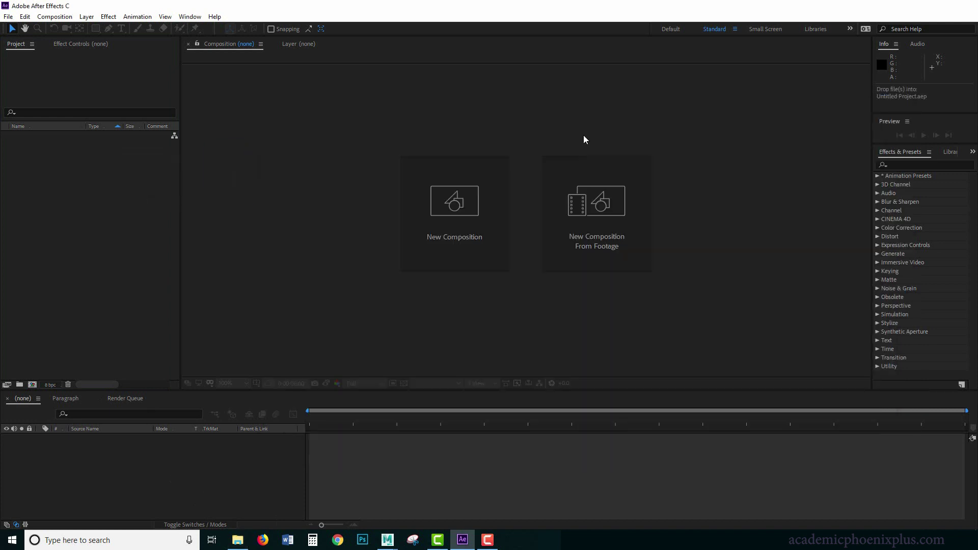
# Step: Import car_shadow from shadow_matte > DiffurseShadowSpec into the Project panel
pyautogui.click(238, 540)
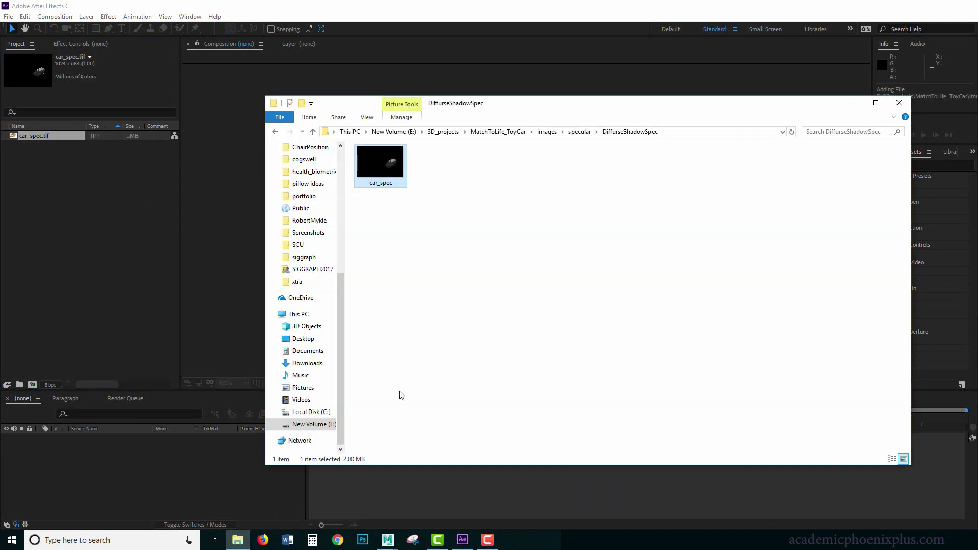
pyautogui.click(579, 132)
pyautogui.click(547, 132)
pyautogui.doubleClick(492, 175)
pyautogui.doubleClick(392, 163)
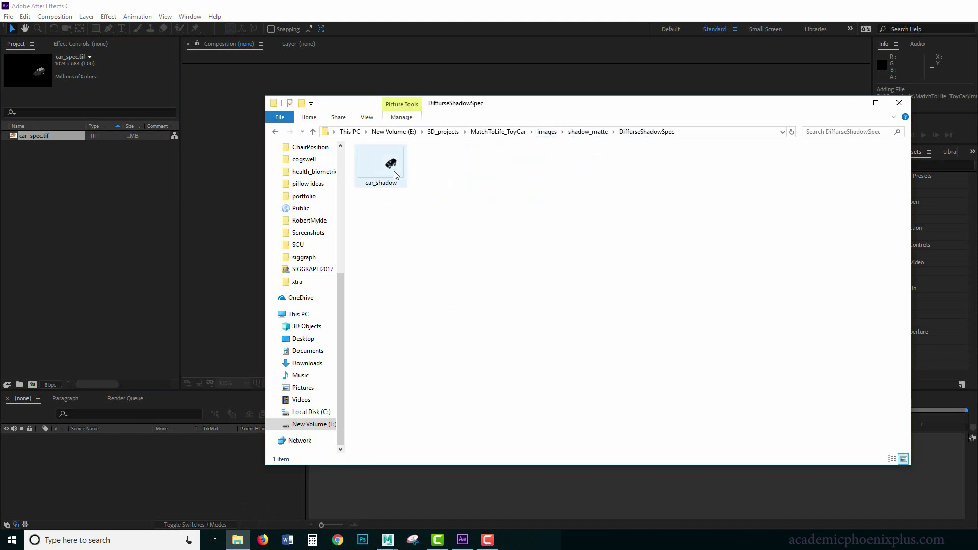
pyautogui.moveTo(382, 163); pyautogui.dragTo(84, 214)
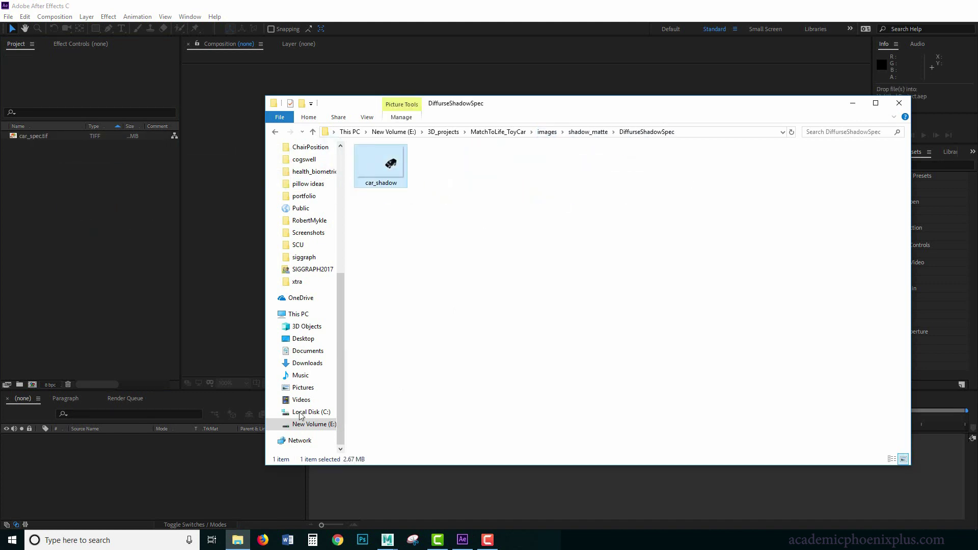
# Step: Import car_Diffuse from diffuse > DiffurseShadowSpec into the Project panel
pyautogui.click(237, 540)
pyautogui.click(237, 540)
pyautogui.click(600, 133)
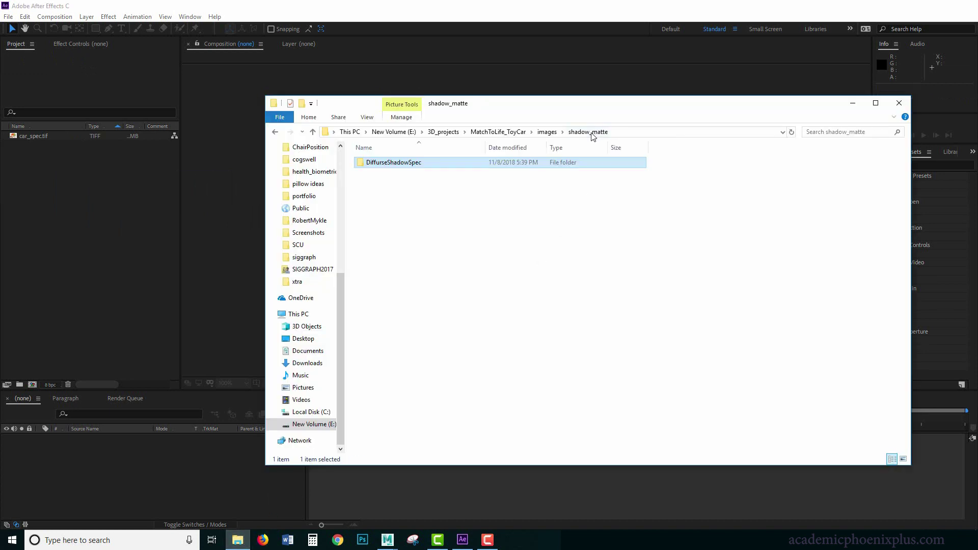
pyautogui.click(547, 132)
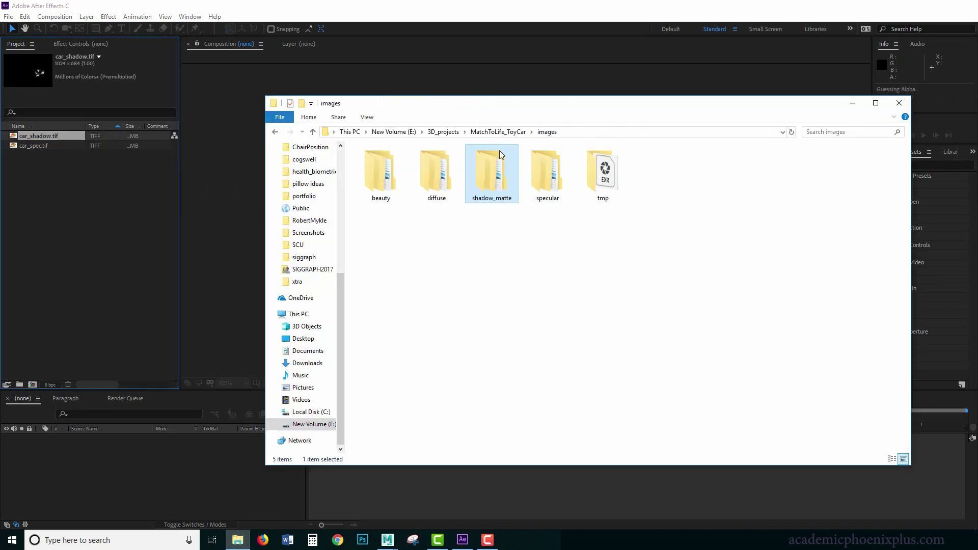
pyautogui.doubleClick(438, 194)
pyautogui.doubleClick(405, 164)
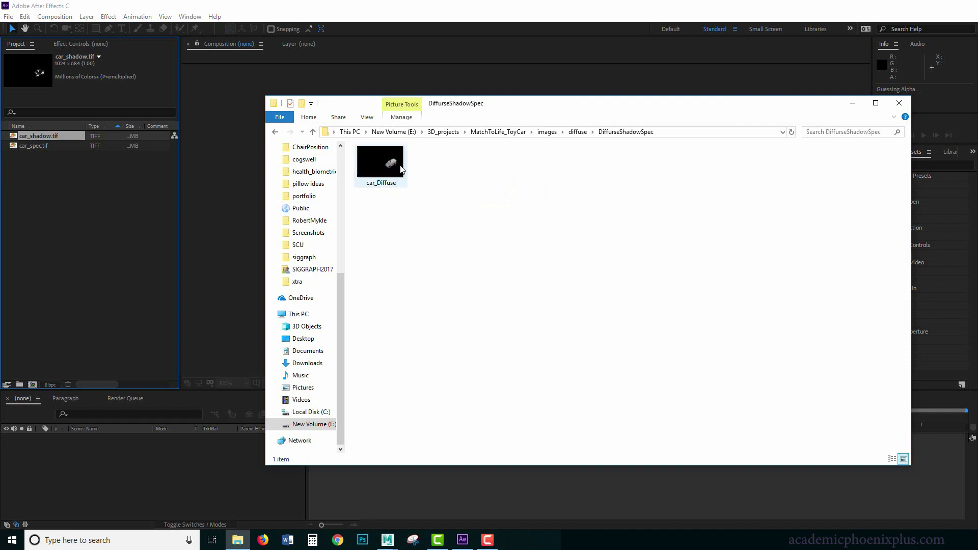
pyautogui.click(379, 189)
pyautogui.moveTo(378, 191); pyautogui.dragTo(121, 285)
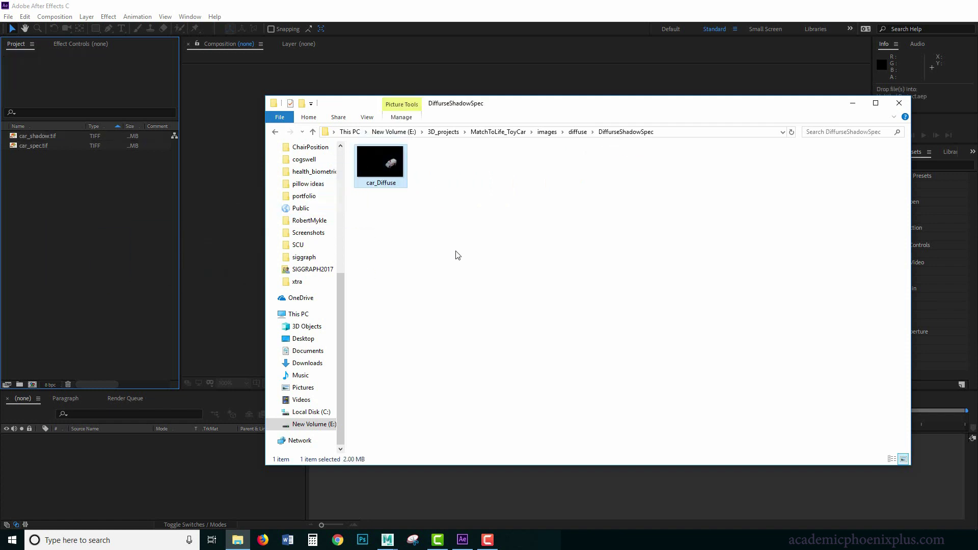
pyautogui.hotkey('alt', 'Tab')
# Step: Open beauty > car_Occlusion and drag its image toward the project
pyautogui.click(238, 540)
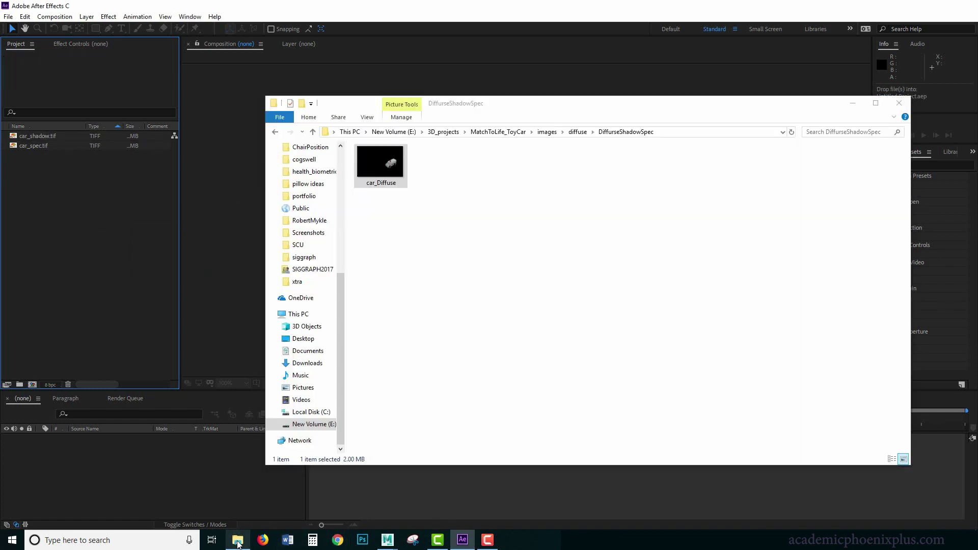
pyautogui.click(547, 132)
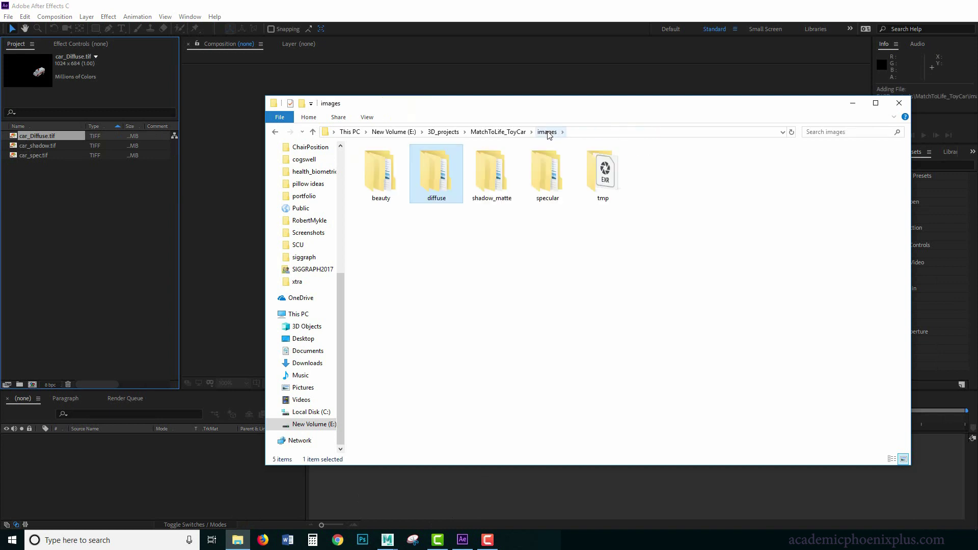
pyautogui.doubleClick(378, 183)
pyautogui.doubleClick(384, 200)
pyautogui.moveTo(387, 168); pyautogui.dragTo(394, 198)
# Step: Import the car_reflection image from the beauty folder into the Project panel
pyautogui.click(237, 540)
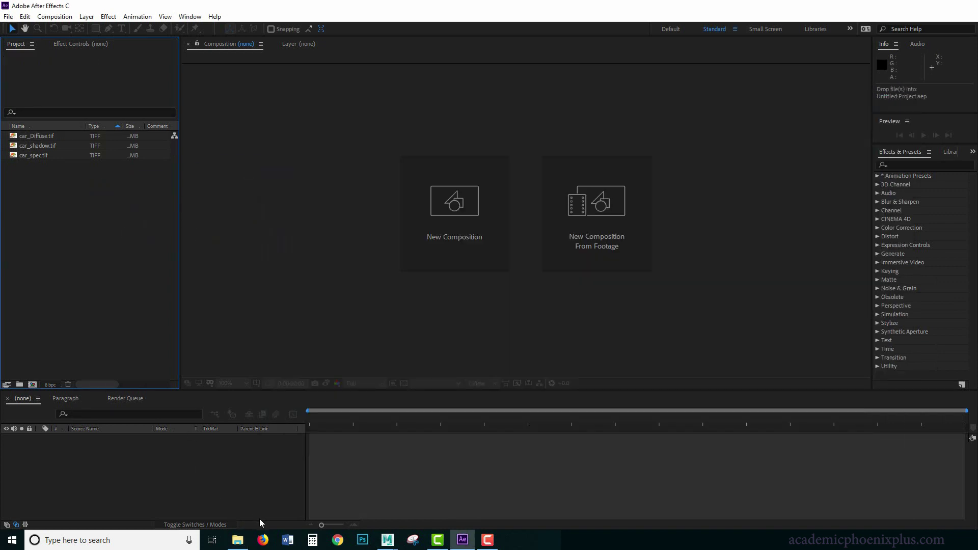
pyautogui.click(238, 540)
pyautogui.click(577, 132)
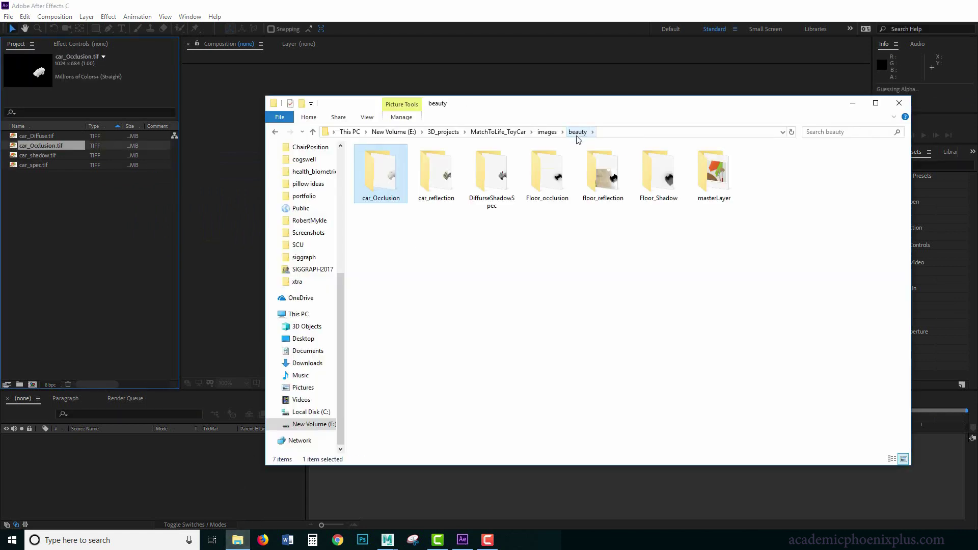
pyautogui.doubleClick(438, 196)
pyautogui.click(392, 170)
pyautogui.moveTo(305, 194); pyautogui.dragTo(297, 216)
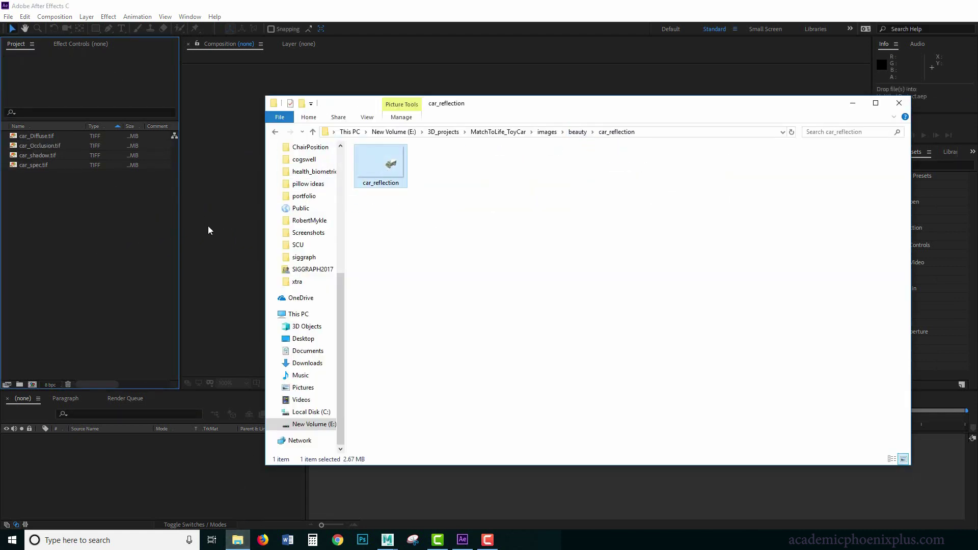
pyautogui.hotkey('alt', 'Tab')
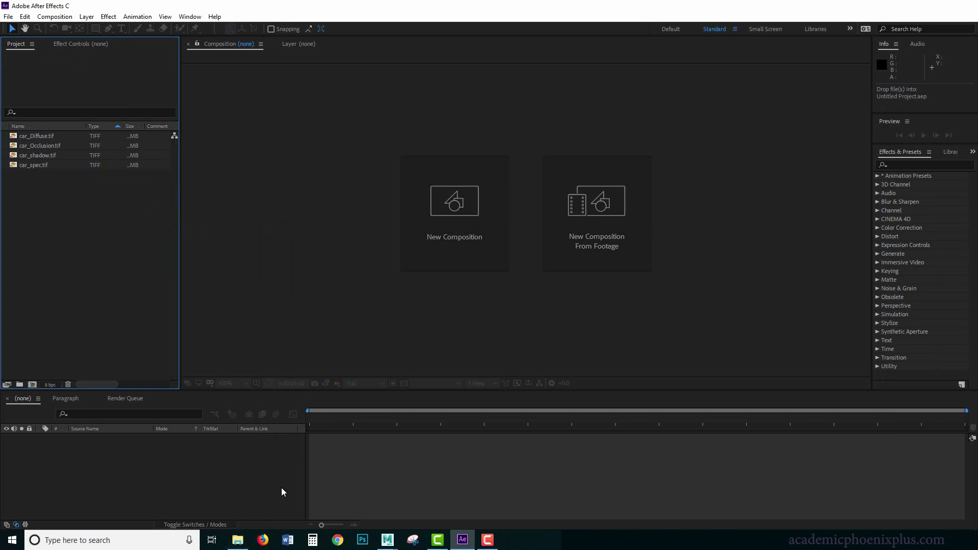
pyautogui.moveTo(255, 505); pyautogui.dragTo(86, 214)
# Step: Import the Floor_occlusion image into the Project panel
pyautogui.click(238, 540)
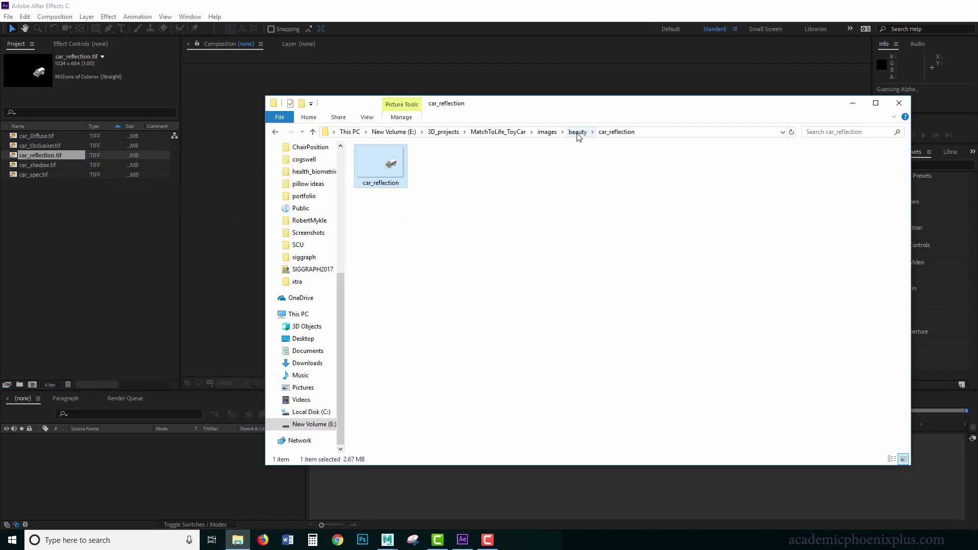
pyautogui.click(577, 132)
pyautogui.doubleClick(479, 184)
pyautogui.click(577, 132)
pyautogui.doubleClick(548, 174)
pyautogui.moveTo(380, 166); pyautogui.dragTo(114, 256)
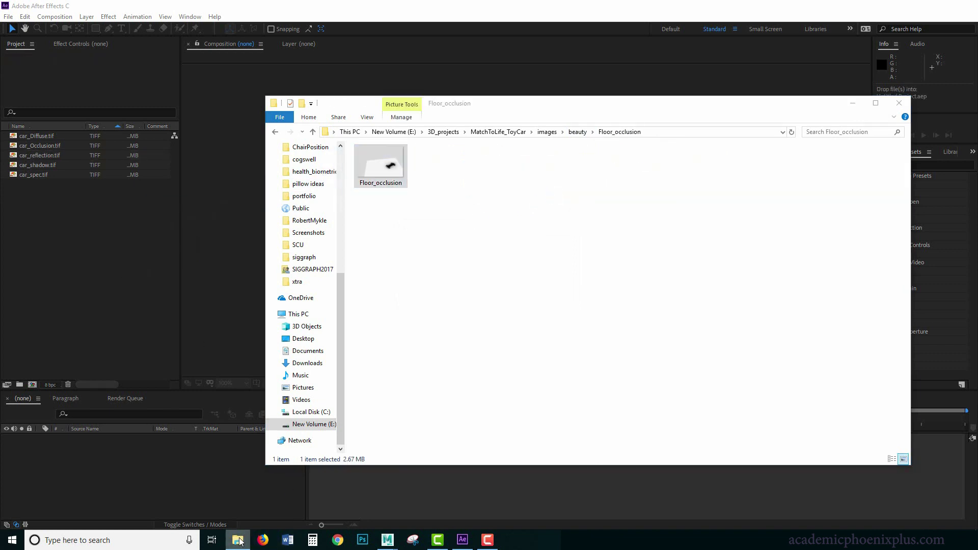
# Step: Bring the floor_reflection image into the project
pyautogui.click(578, 132)
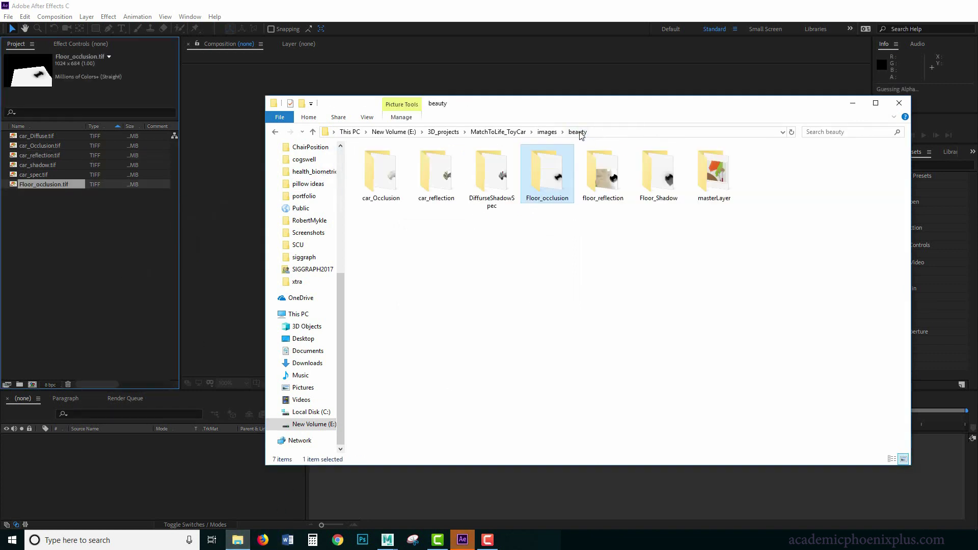
pyautogui.moveTo(559, 106); pyautogui.dragTo(555, 78)
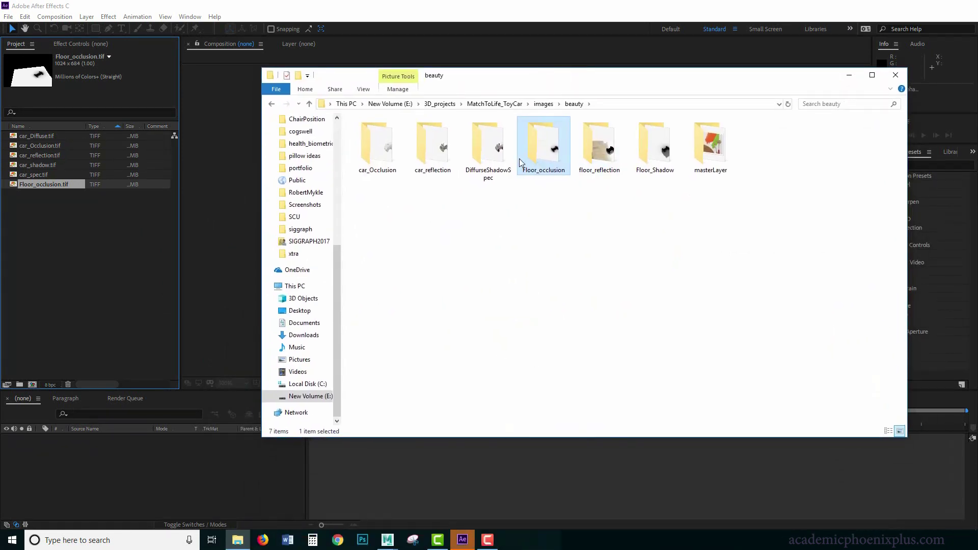
pyautogui.doubleClick(588, 139)
pyautogui.click(110, 285)
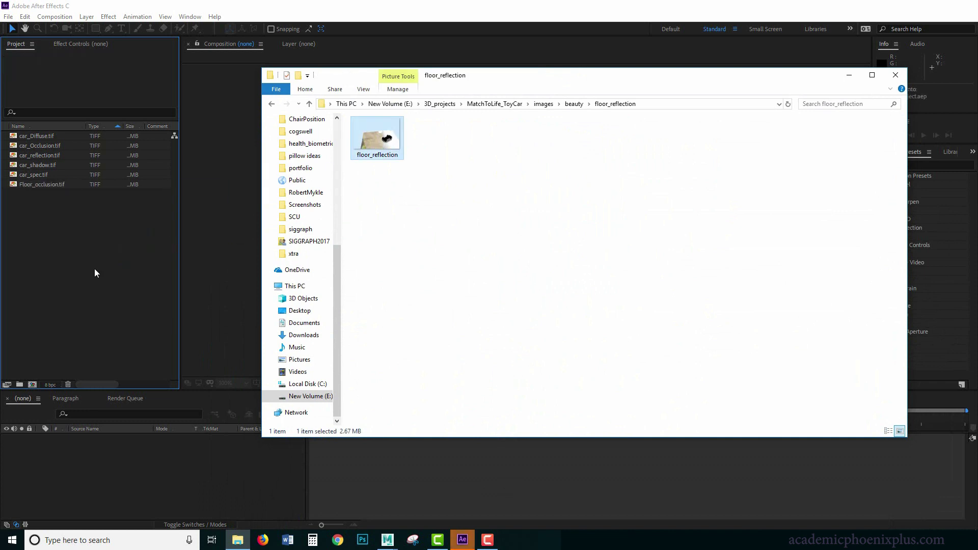
# Step: Import the Floor_Shadow image and start dragging in the masterLayer image
pyautogui.click(463, 539)
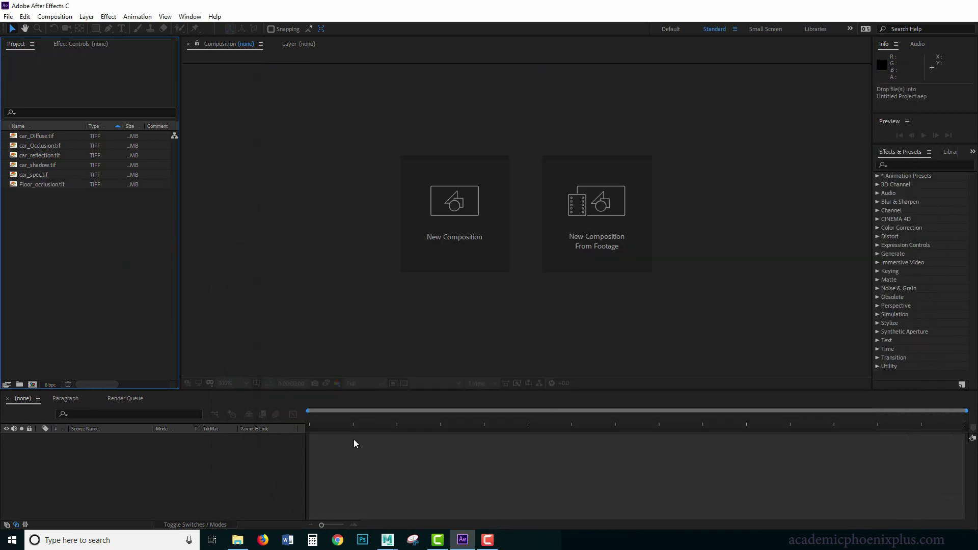
pyautogui.click(239, 541)
pyautogui.click(580, 104)
pyautogui.doubleClick(670, 172)
pyautogui.moveTo(380, 139); pyautogui.dragTo(77, 268)
pyautogui.click(574, 104)
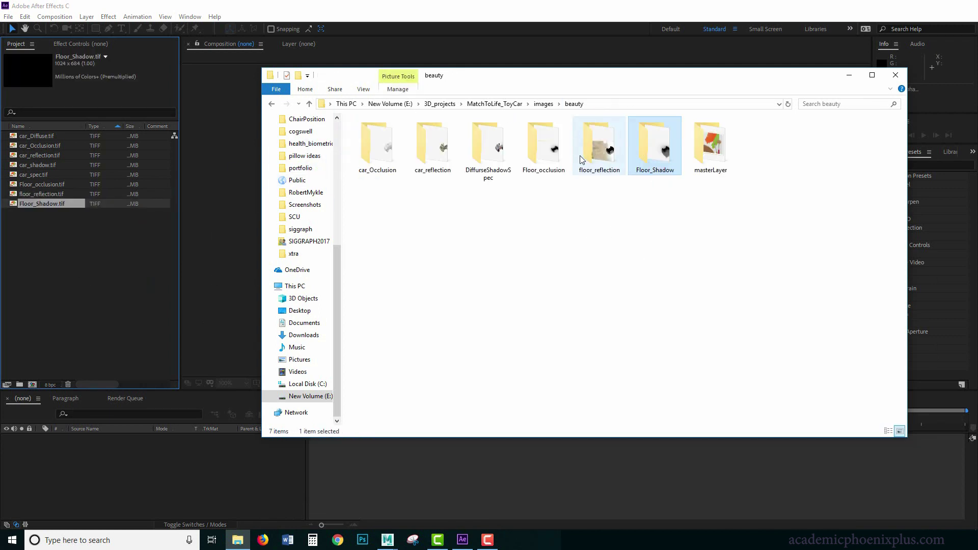
pyautogui.doubleClick(711, 146)
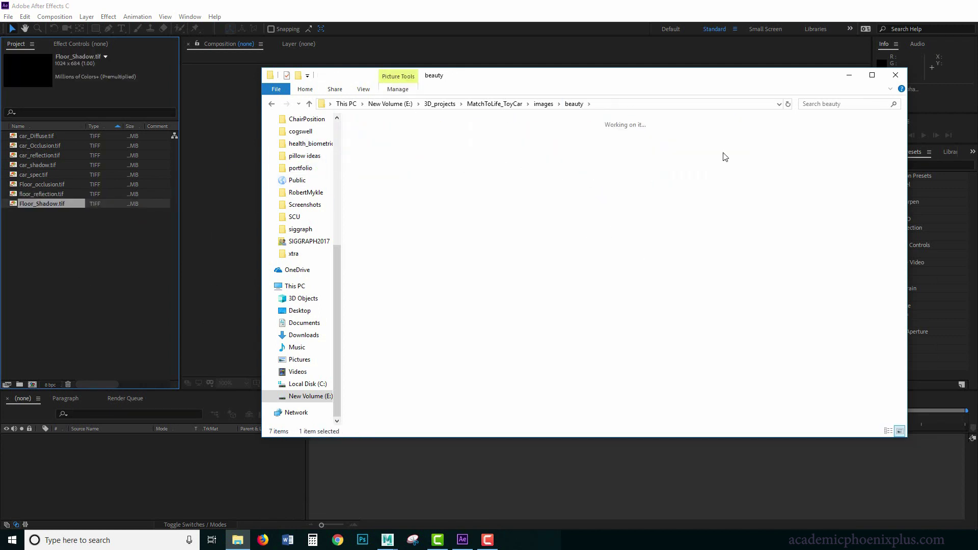
pyautogui.moveTo(377, 137); pyautogui.dragTo(61, 254)
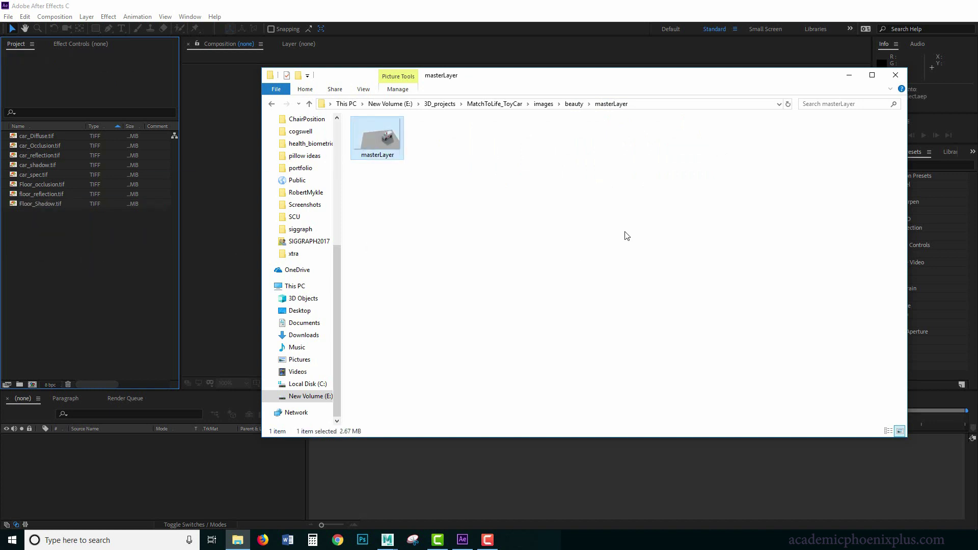
# Step: Import car_001v2.png from the sourceimages folder into the Project panel
pyautogui.click(494, 104)
pyautogui.click(395, 265)
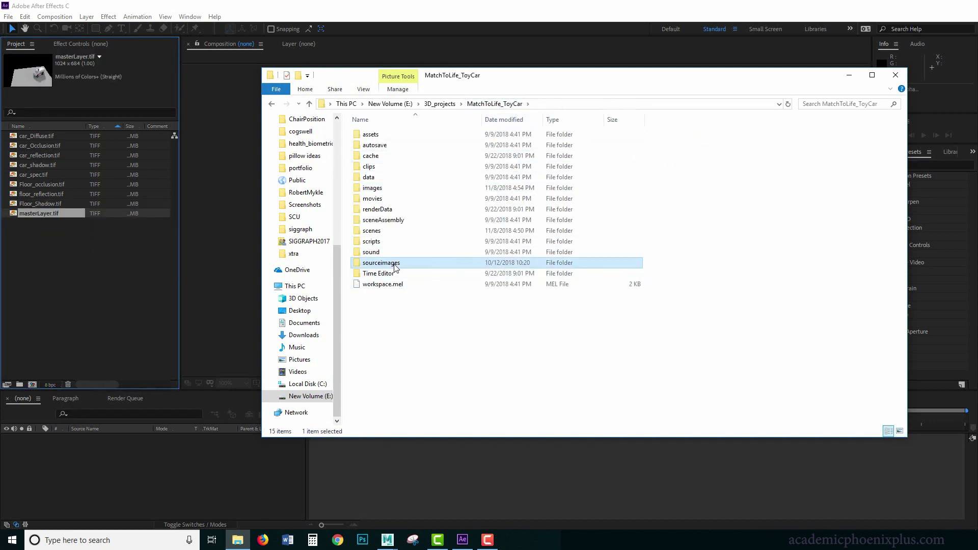
pyautogui.doubleClick(396, 264)
pyautogui.moveTo(654, 148); pyautogui.dragTo(154, 364)
pyautogui.click(156, 362)
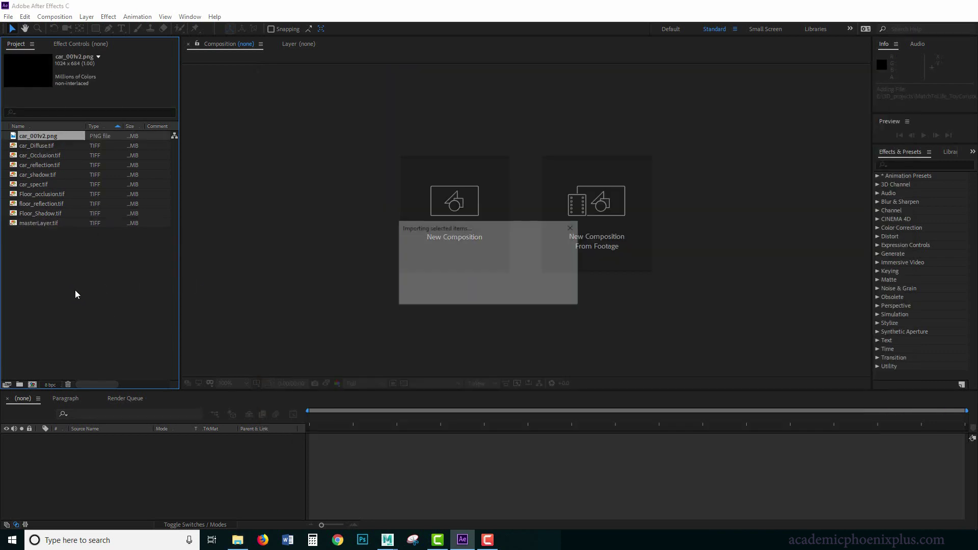
pyautogui.click(62, 288)
# Step: Preview a few passes, then build a composition from car_001v2.png
pyautogui.click(44, 136)
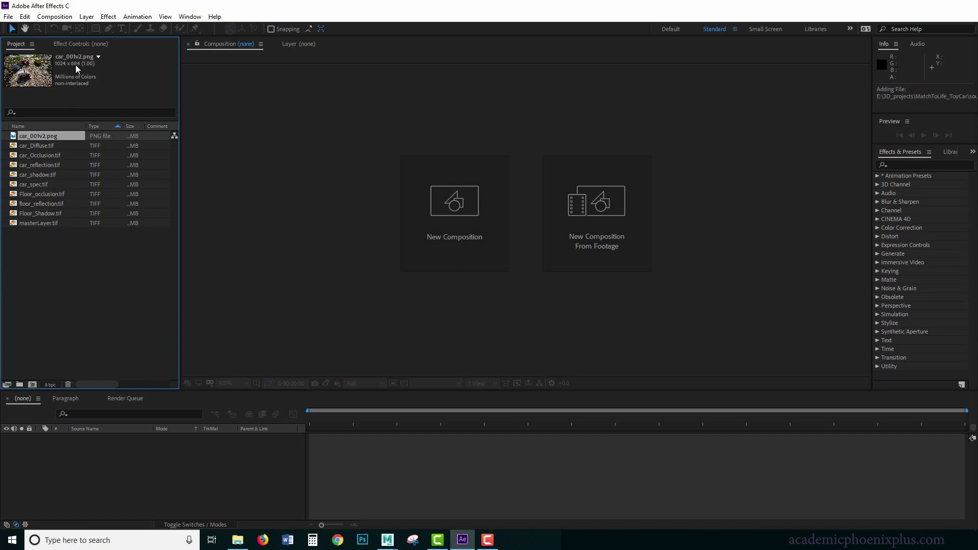
pyautogui.click(50, 146)
pyautogui.click(48, 155)
pyautogui.click(44, 184)
pyautogui.click(45, 264)
pyautogui.click(34, 139)
pyautogui.moveTo(35, 135); pyautogui.dragTo(99, 449)
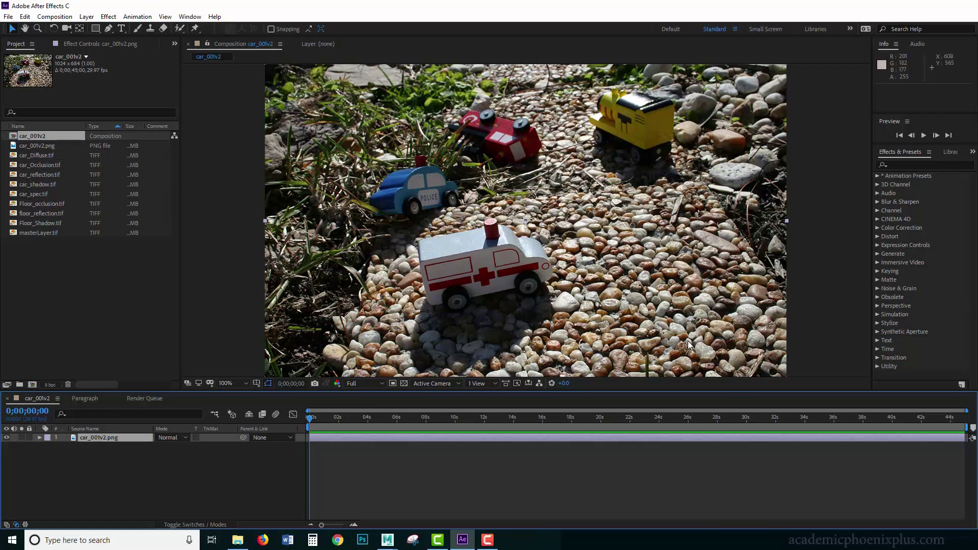
# Step: Enlarge the viewer and place Floor_Shadow.tif above car_001v2.png in the timeline
pyautogui.moveTo(586, 392); pyautogui.dragTo(588, 405)
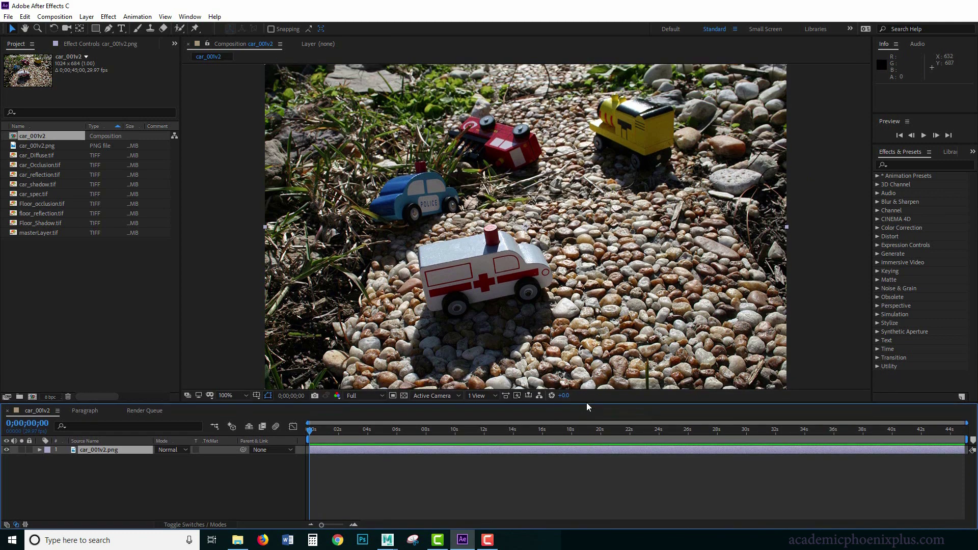
pyautogui.click(32, 154)
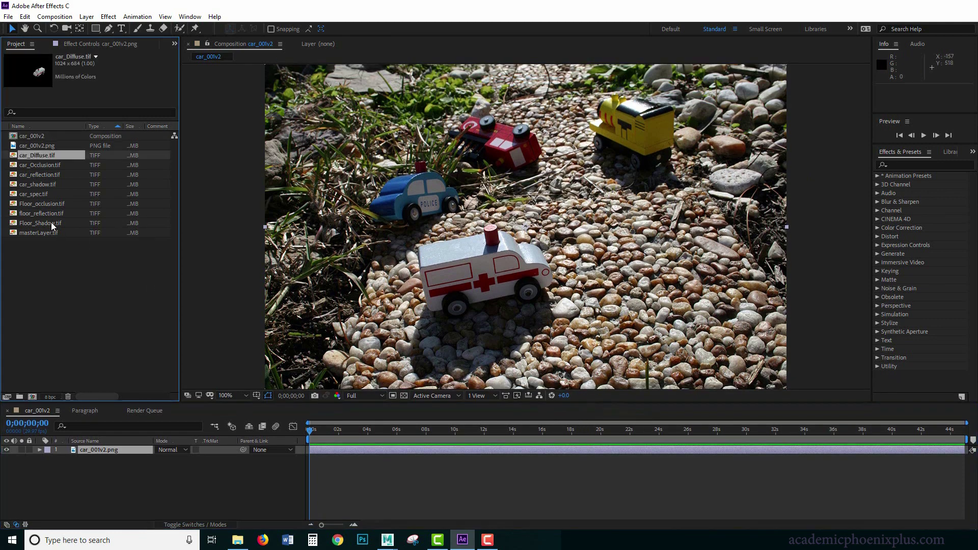
pyautogui.click(50, 264)
pyautogui.click(38, 233)
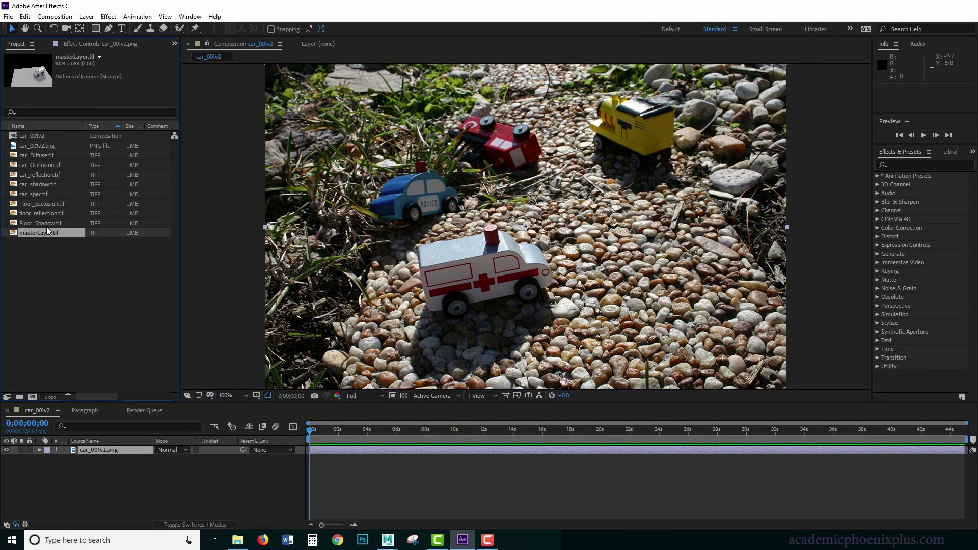
pyautogui.click(47, 224)
pyautogui.click(46, 213)
pyautogui.click(47, 224)
pyautogui.moveTo(47, 224); pyautogui.dragTo(102, 449)
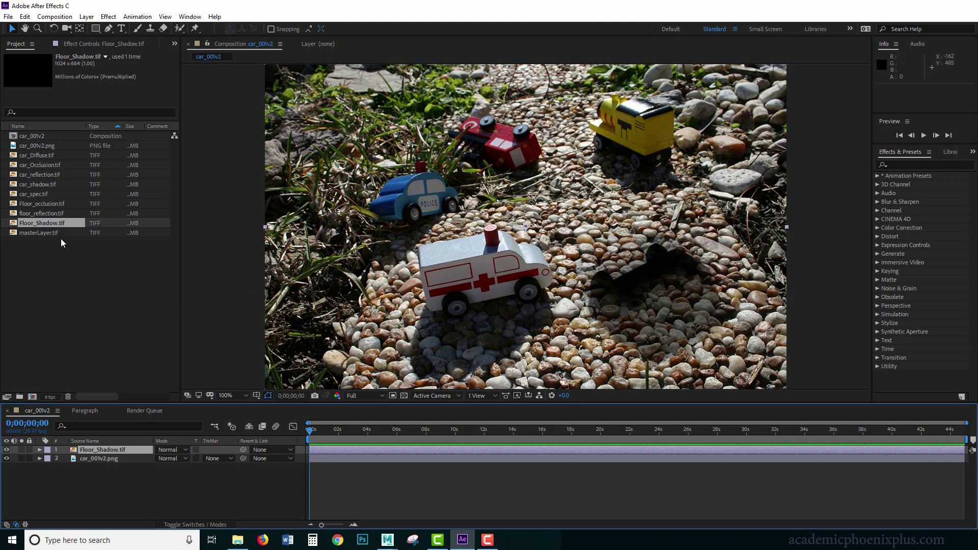
# Step: Preview the remaining imported passes, ending with car_Diffuse selected
pyautogui.click(70, 261)
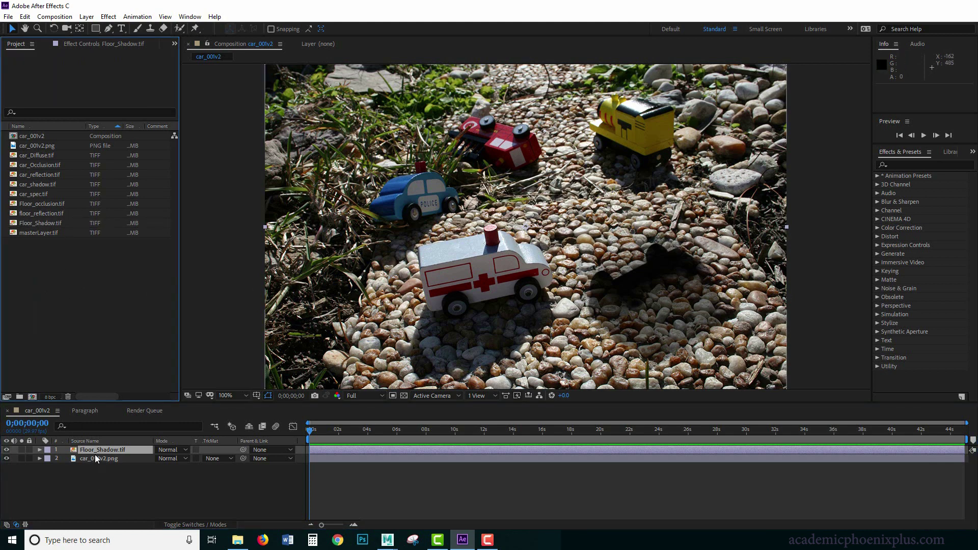
pyautogui.click(94, 471)
pyautogui.click(54, 249)
pyautogui.click(40, 213)
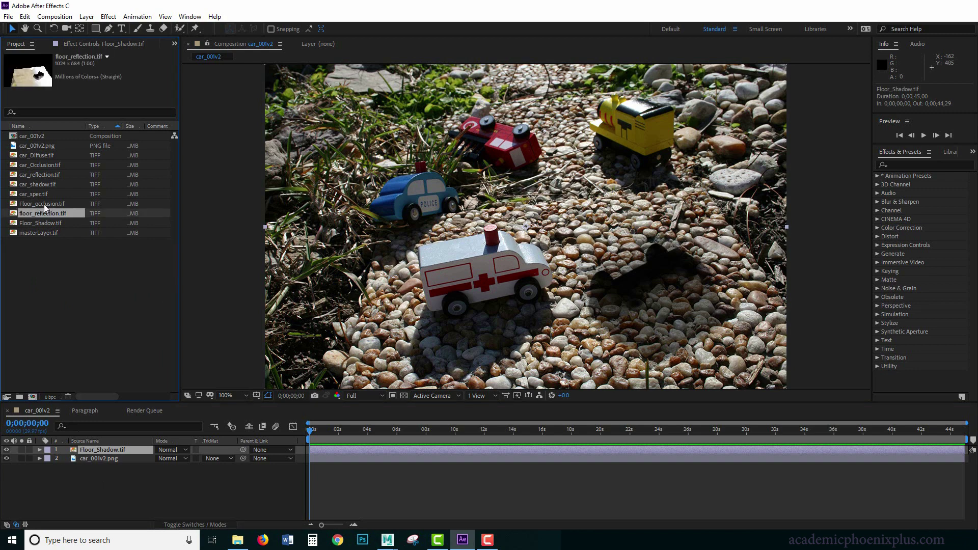
pyautogui.click(44, 203)
pyautogui.click(29, 193)
pyautogui.click(36, 184)
pyautogui.click(38, 174)
pyautogui.click(41, 164)
pyautogui.click(38, 155)
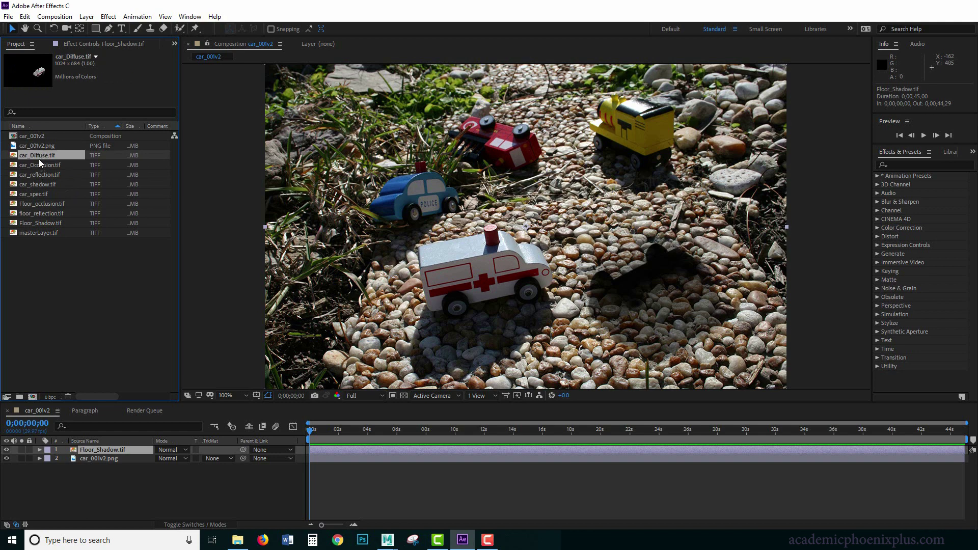
# Step: Place car_Diffuse.tif at the top of the car_001v2 layer stack
pyautogui.moveTo(38, 155); pyautogui.dragTo(38, 221)
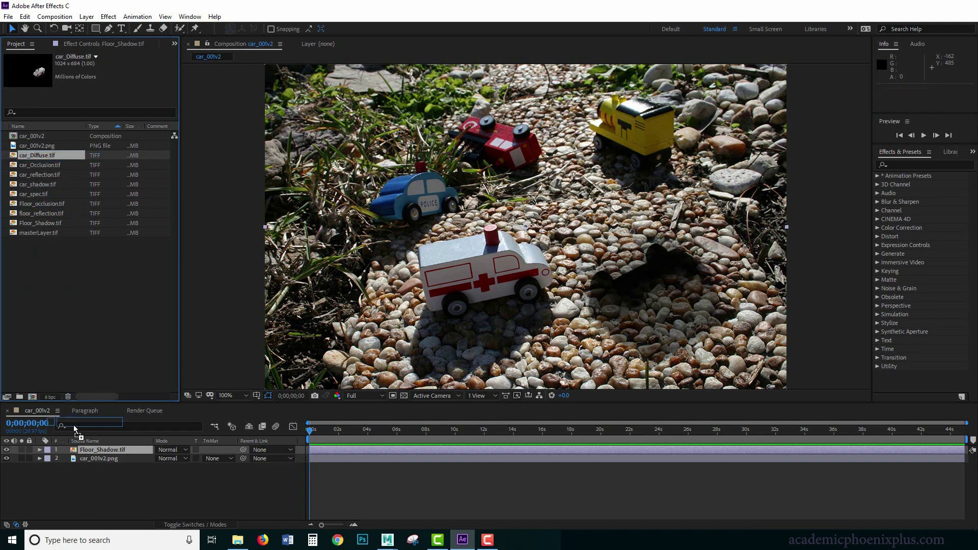
pyautogui.moveTo(74, 431); pyautogui.dragTo(89, 449)
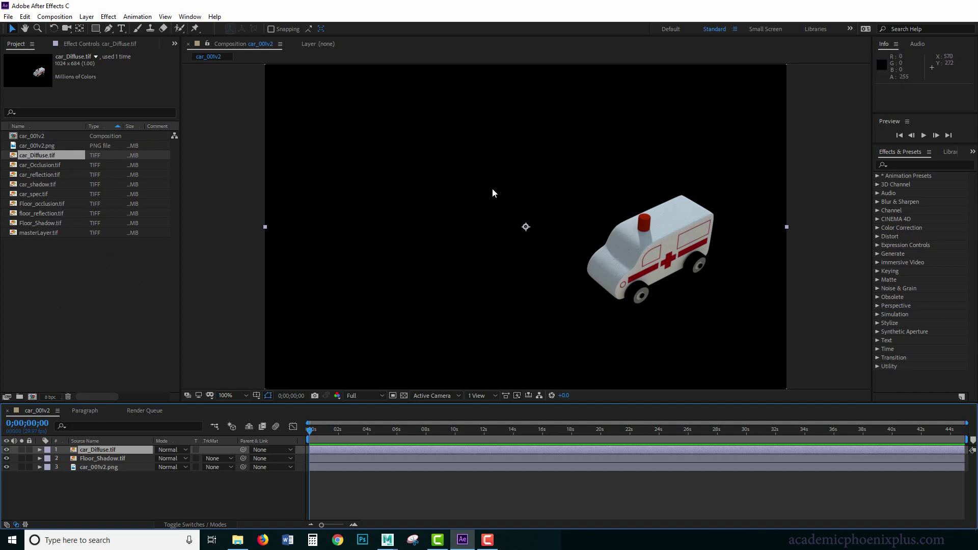
pyautogui.click(47, 166)
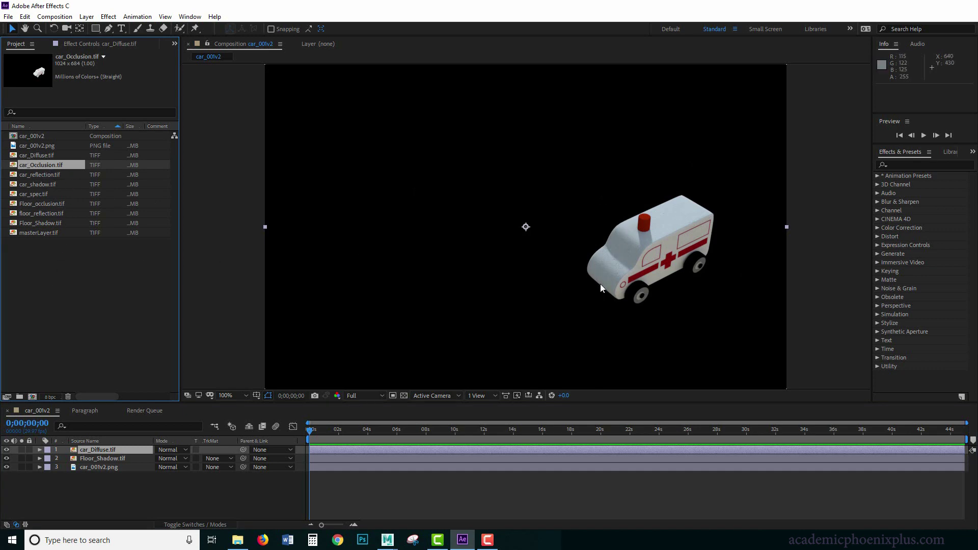
pyautogui.click(47, 155)
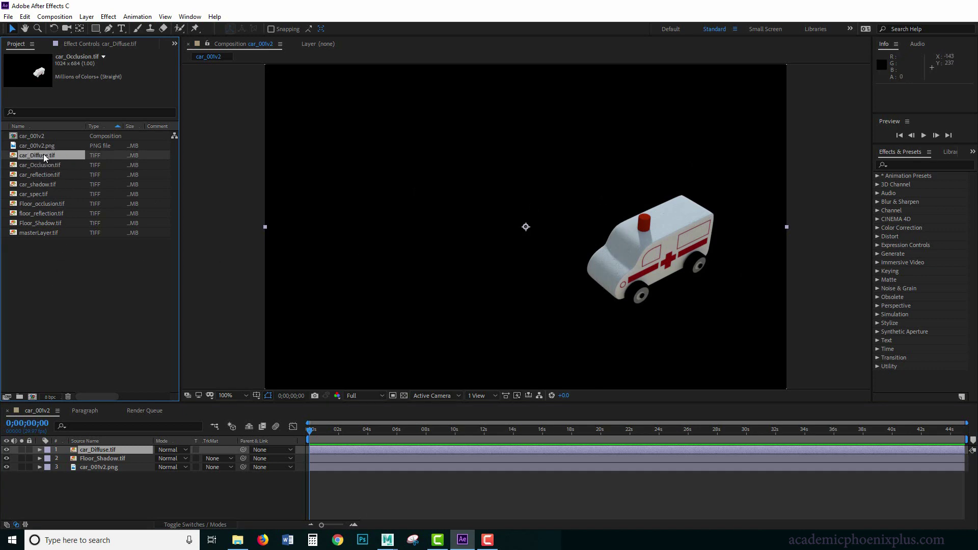
# Step: Open car_Occlusion.tif in the Footage viewer with the transparency grid switched on
pyautogui.click(40, 166)
pyautogui.doubleClick(46, 167)
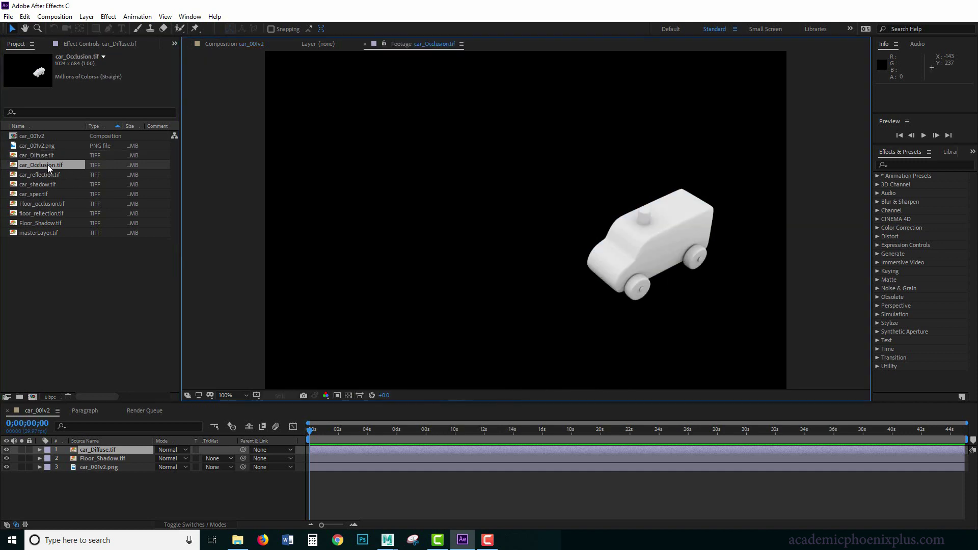
pyautogui.click(227, 44)
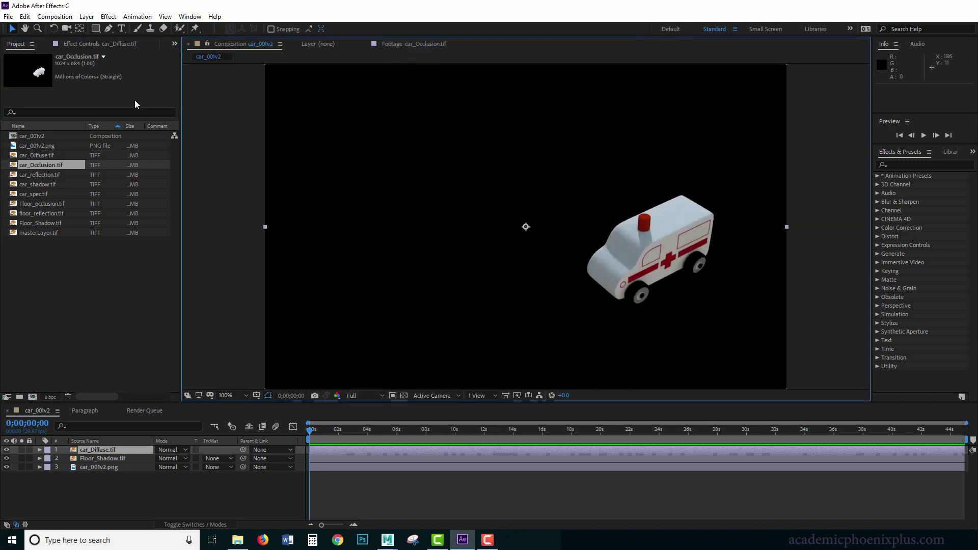
pyautogui.doubleClick(36, 166)
pyautogui.click(408, 44)
pyautogui.click(413, 45)
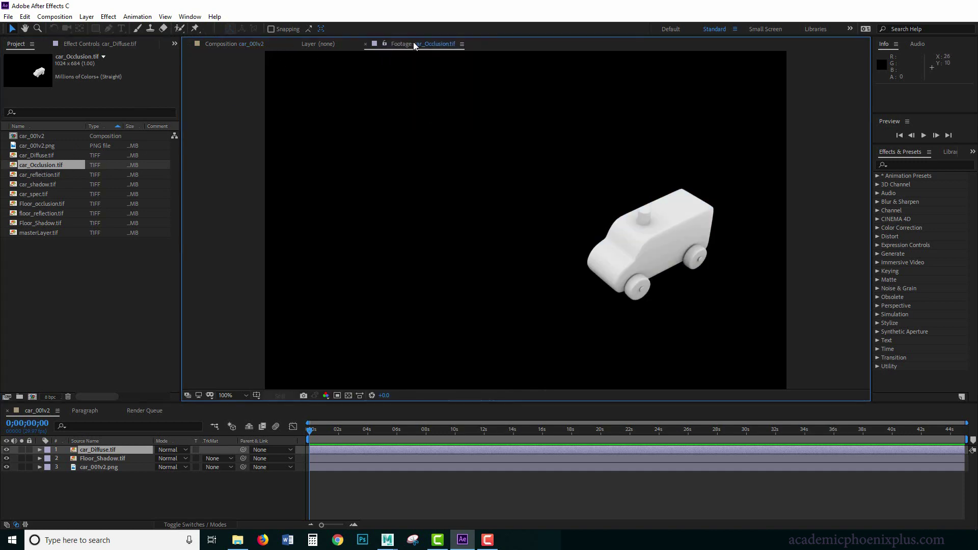
pyautogui.click(348, 396)
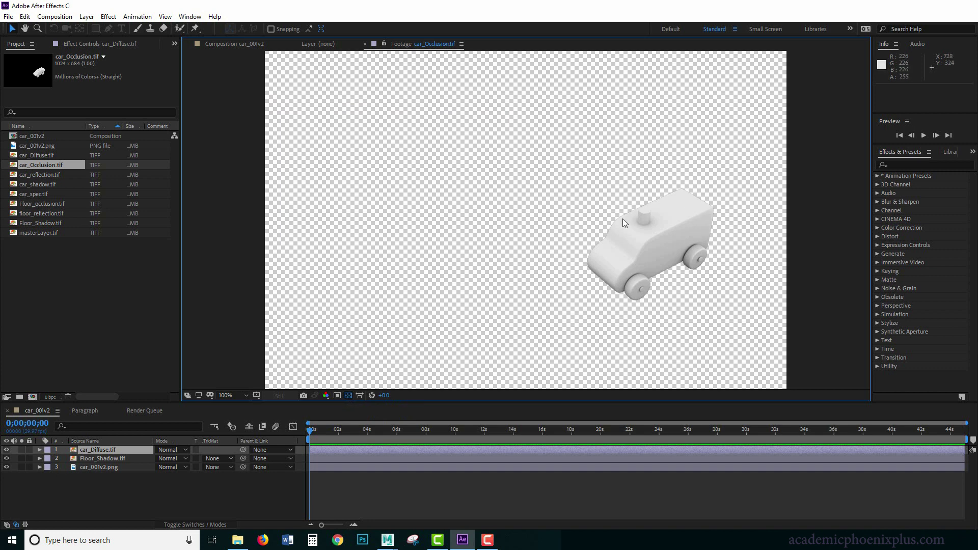
pyautogui.click(346, 397)
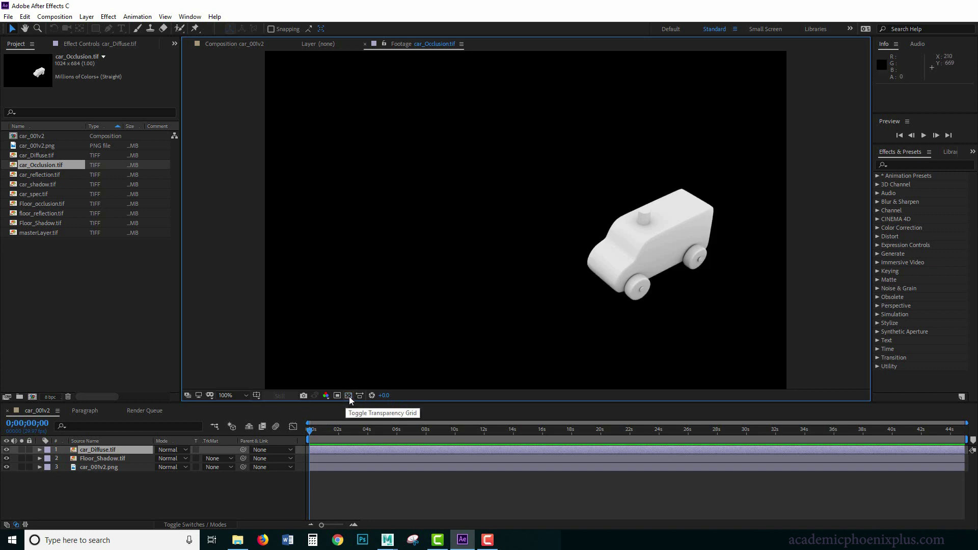
pyautogui.click(349, 395)
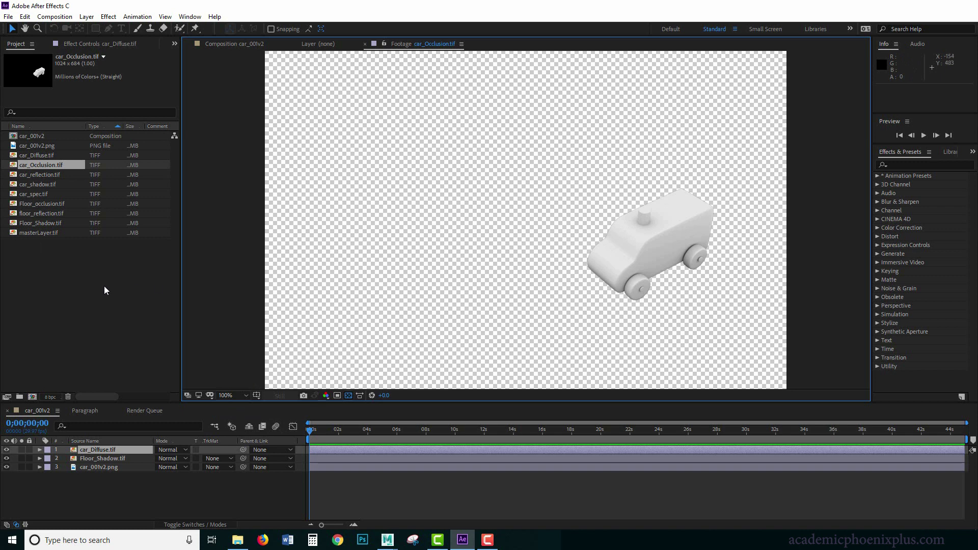
# Step: Add car_Occlusion.tif as a new top layer and name it carDiffuseAlpha
pyautogui.moveTo(51, 165); pyautogui.dragTo(98, 451)
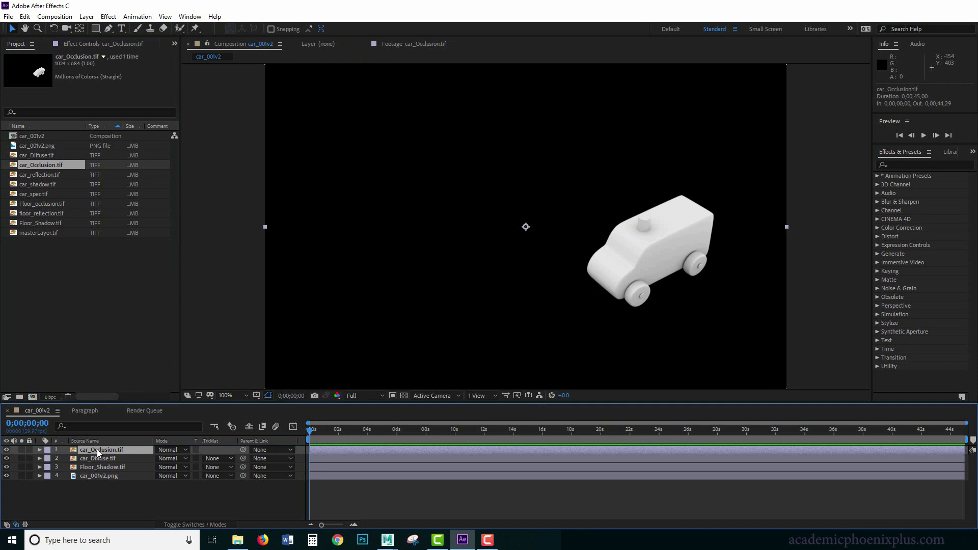
pyautogui.press('Return')
pyautogui.write('car')
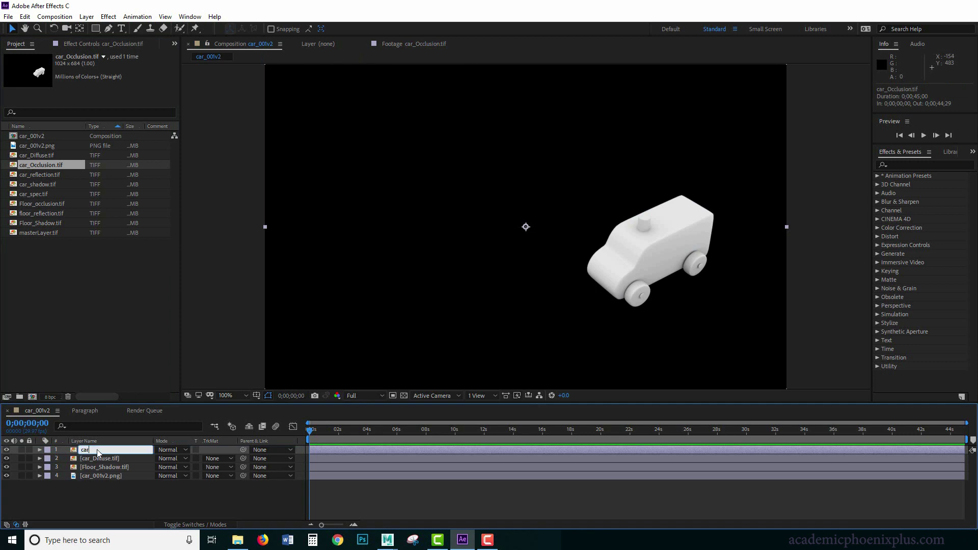
pyautogui.write('DiffuseAlpha')
pyautogui.press('Return')
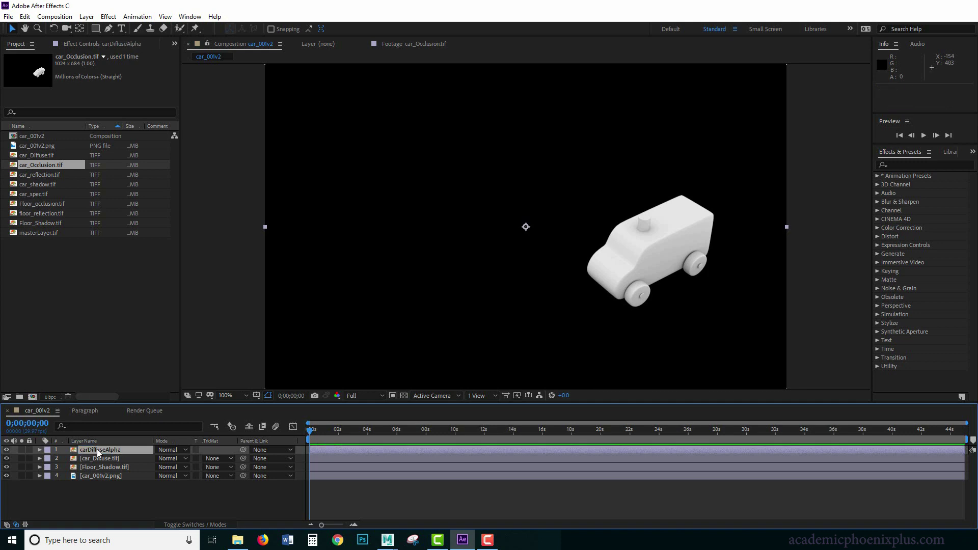
# Step: Set car_Diffuse's track matte to Alpha Matte "carDiffuseAlpha"
pyautogui.click(222, 459)
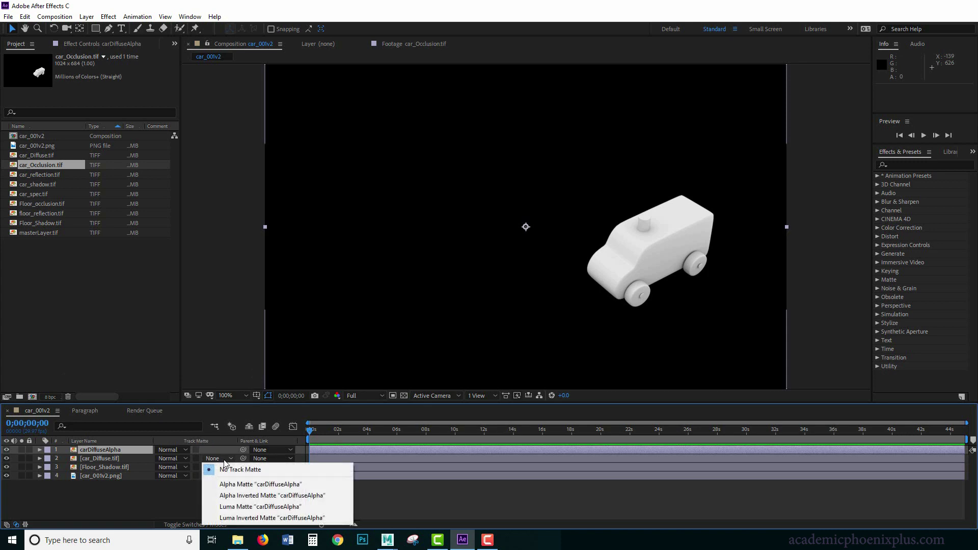
pyautogui.click(230, 485)
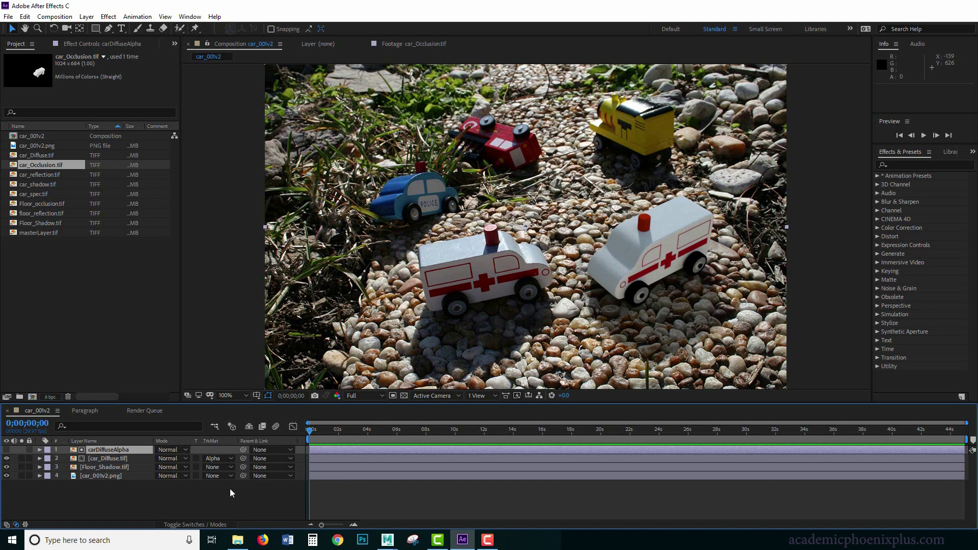
pyautogui.click(224, 460)
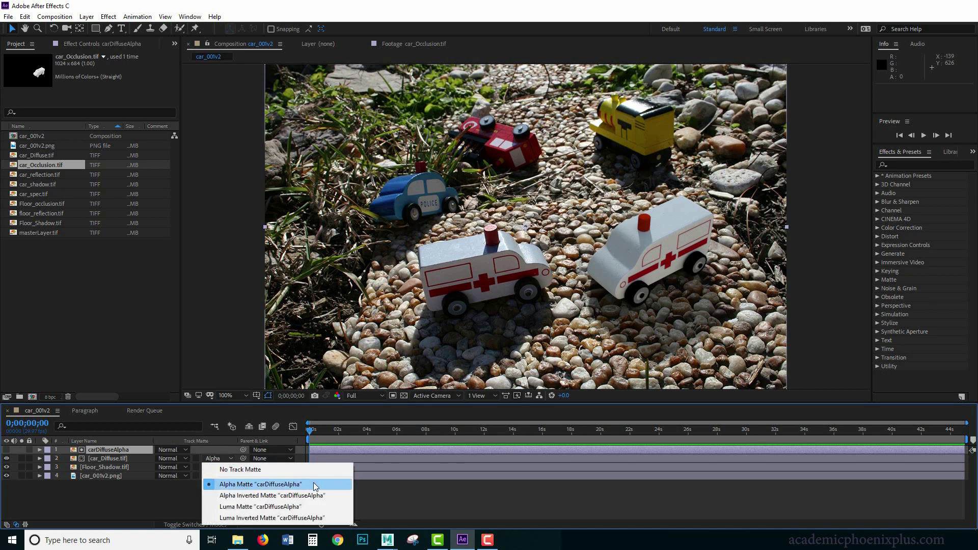
pyautogui.click(192, 488)
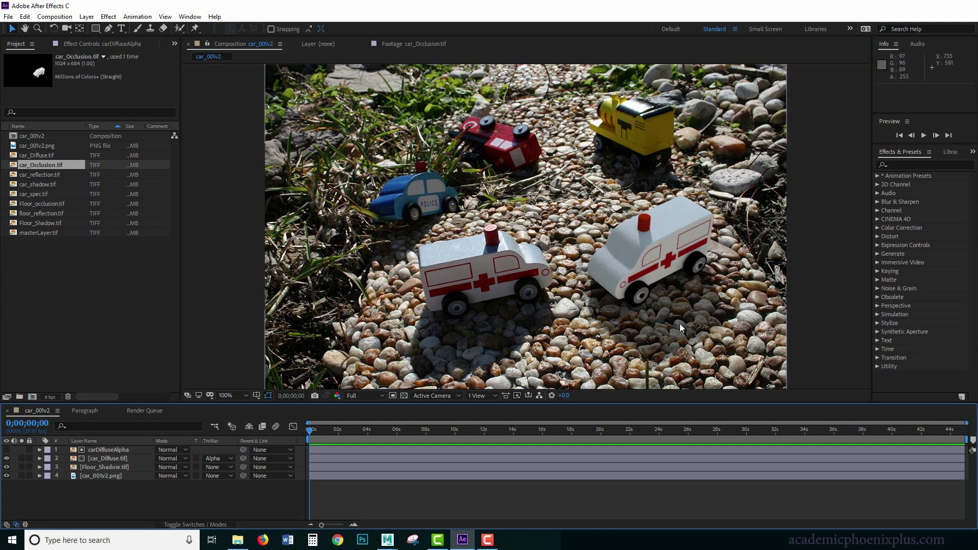
# Step: Add Floor_occlusion.tif to the composition just below car_Diffuse
pyautogui.click(70, 252)
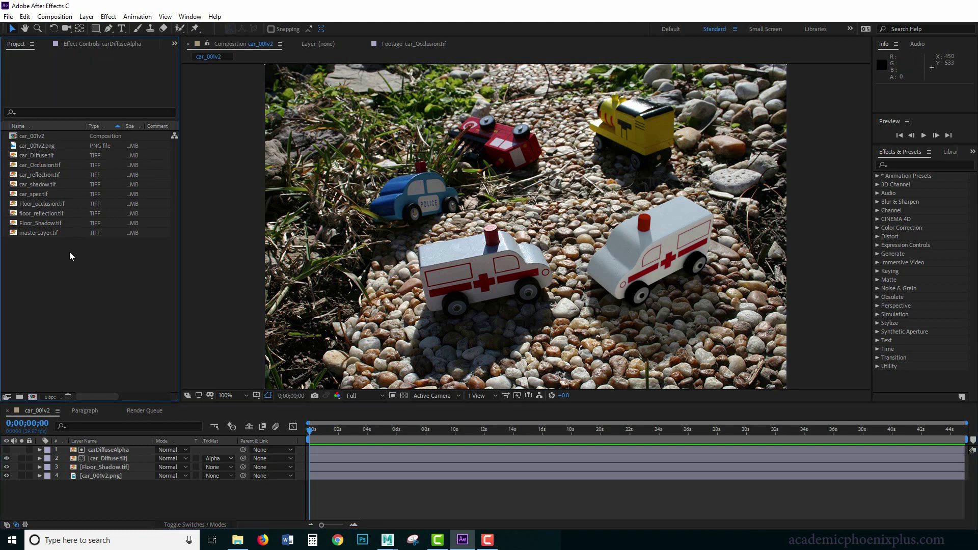
pyautogui.click(48, 205)
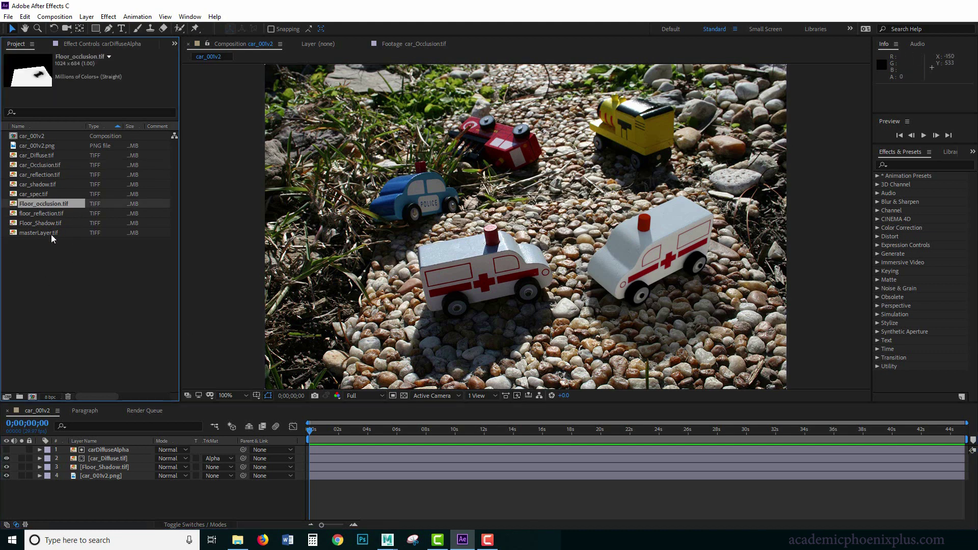
pyautogui.moveTo(48, 203); pyautogui.dragTo(79, 463)
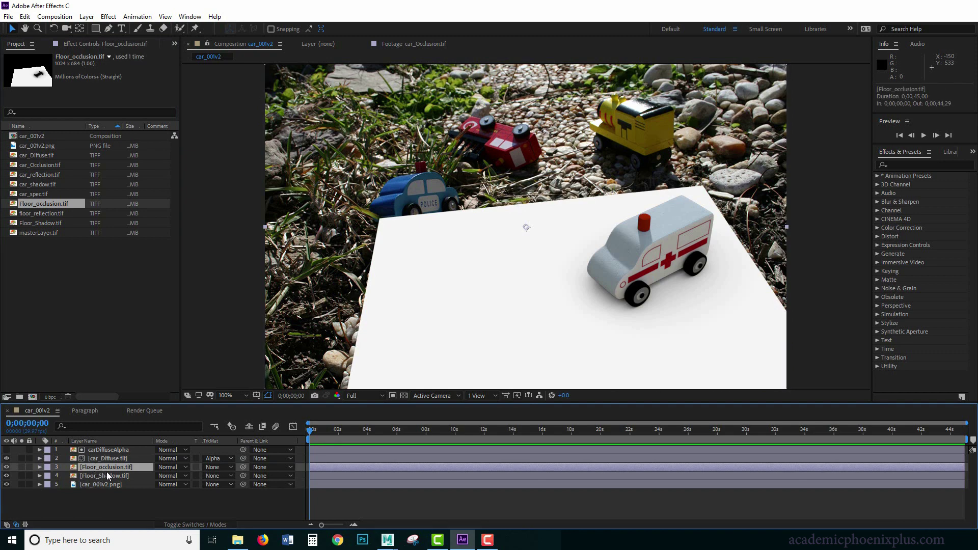
# Step: Set the Floor_occlusion layer's blend mode to Multiply
pyautogui.click(168, 467)
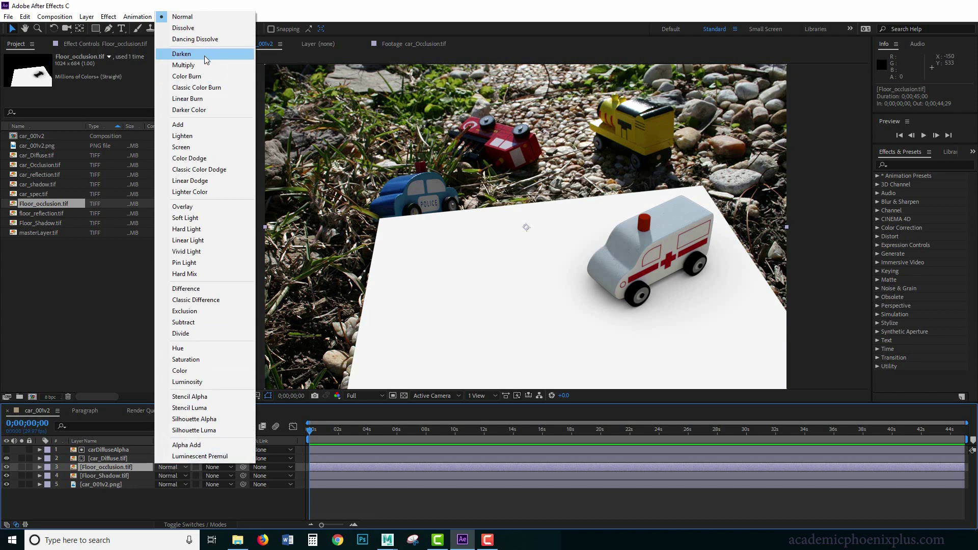
pyautogui.click(197, 69)
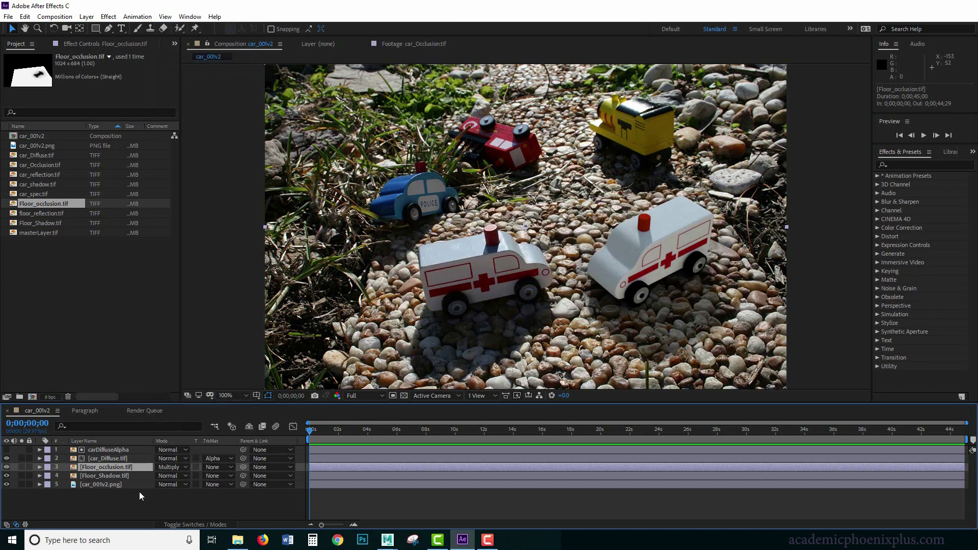
pyautogui.click(183, 525)
pyautogui.click(184, 526)
pyautogui.click(185, 526)
pyautogui.click(191, 526)
pyautogui.click(185, 525)
pyautogui.click(186, 526)
# Step: Toggle the floor occlusion layer's visibility to compare the darkened gravel
pyautogui.click(6, 467)
pyautogui.click(7, 467)
pyautogui.click(6, 467)
pyautogui.click(6, 467)
pyautogui.click(7, 468)
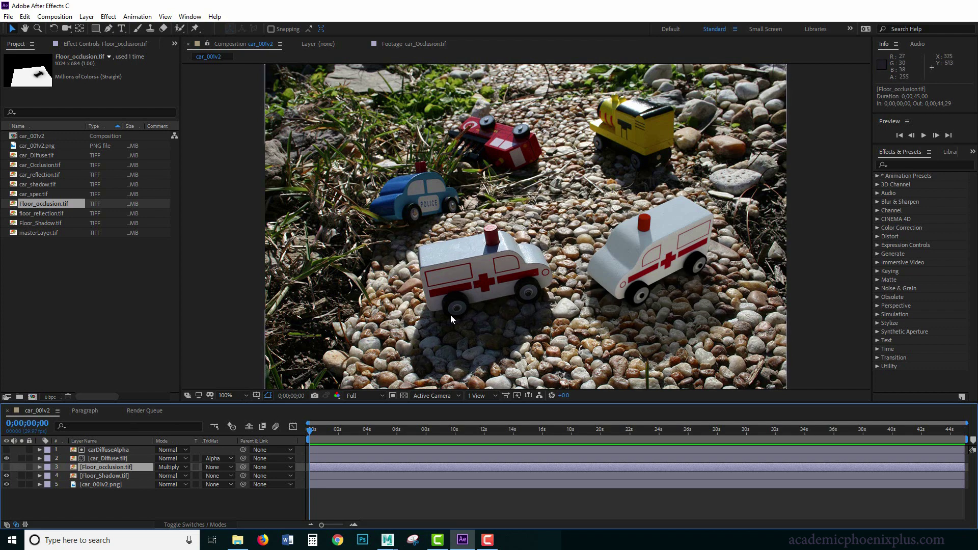
pyautogui.click(7, 467)
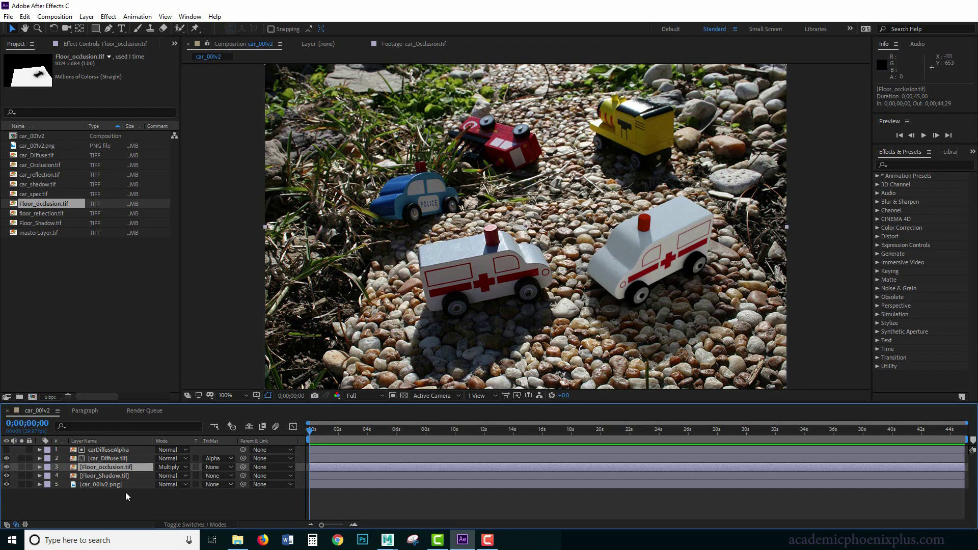
# Step: Lower Floor_occlusion.tif's opacity to 70% and collapse its properties
pyautogui.press('t')
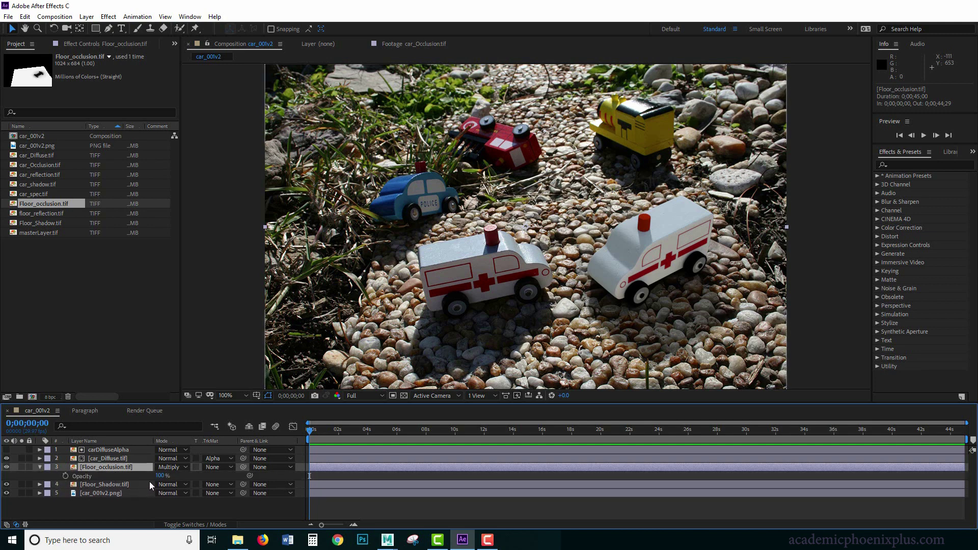
pyautogui.moveTo(161, 478); pyautogui.dragTo(148, 476)
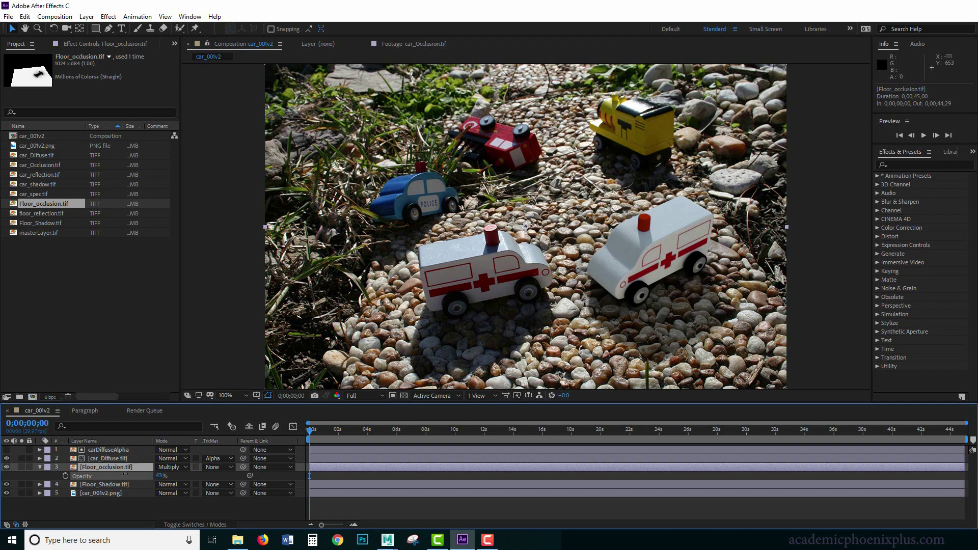
pyautogui.moveTo(146, 476); pyautogui.dragTo(144, 476)
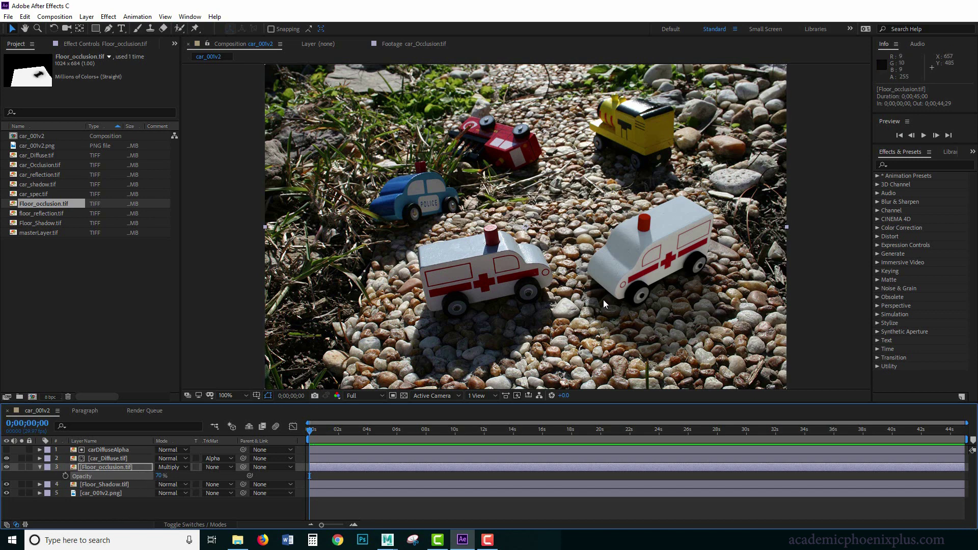
pyautogui.click(40, 467)
pyautogui.click(110, 476)
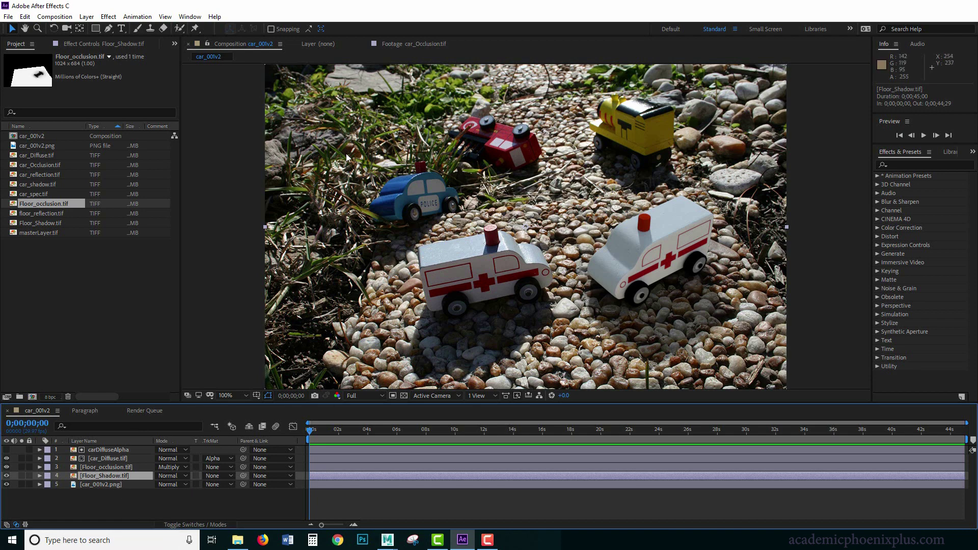
# Step: Add a new adjustment layer above Floor_Shadow and apply Curves to it
pyautogui.click(86, 16)
pyautogui.moveTo(128, 28)
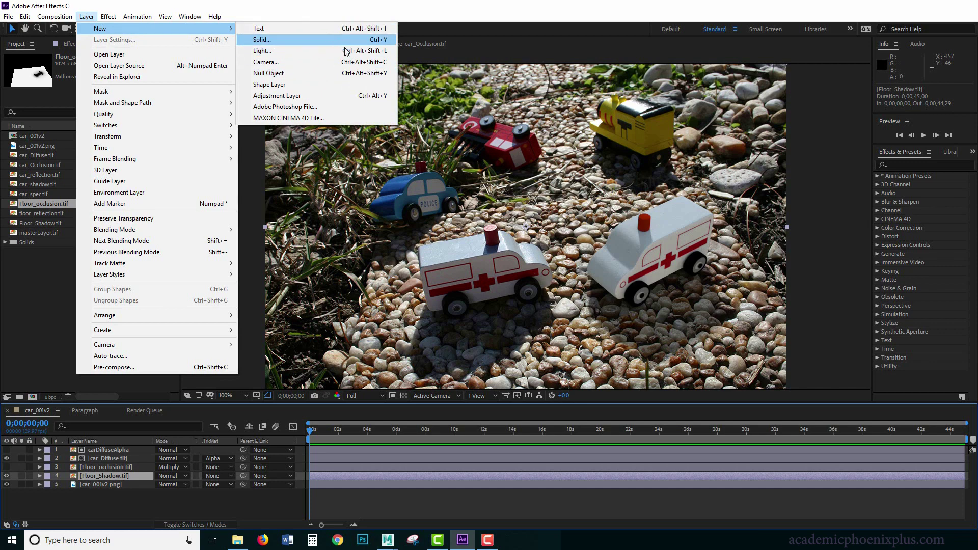
pyautogui.click(347, 97)
pyautogui.click(915, 166)
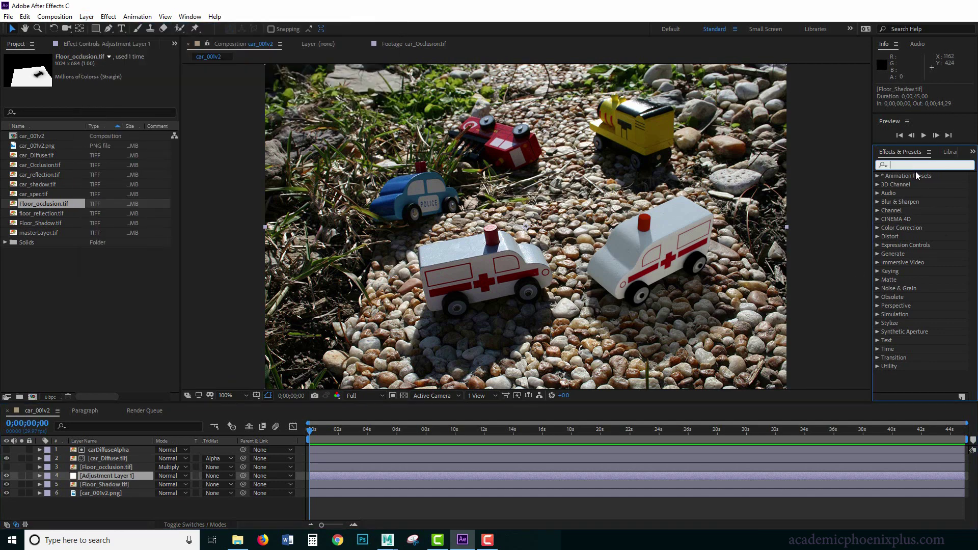
pyautogui.write('curv')
pyautogui.doubleClick(908, 211)
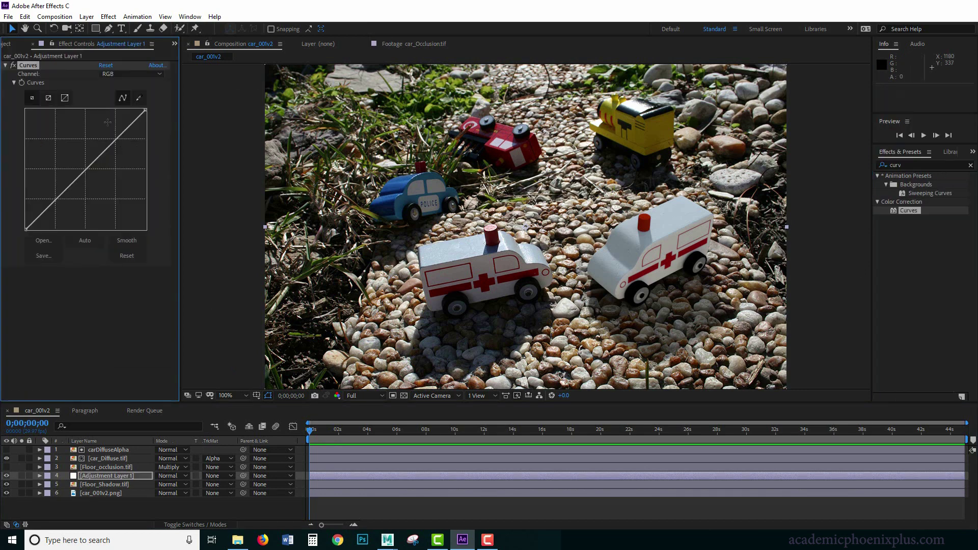
# Step: In Curves, raise the Blue channel curve and pull the Red channel curve down
pyautogui.click(139, 75)
pyautogui.click(81, 173)
pyautogui.moveTo(81, 173); pyautogui.dragTo(77, 144)
pyautogui.hotkey('ctrl', 'z')
pyautogui.click(155, 74)
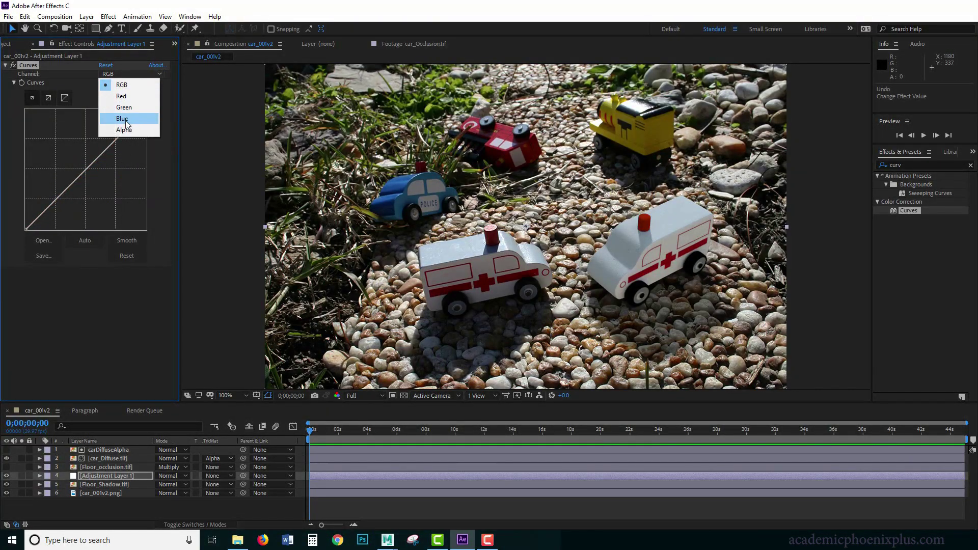
pyautogui.click(125, 119)
pyautogui.moveTo(87, 170); pyautogui.dragTo(80, 151)
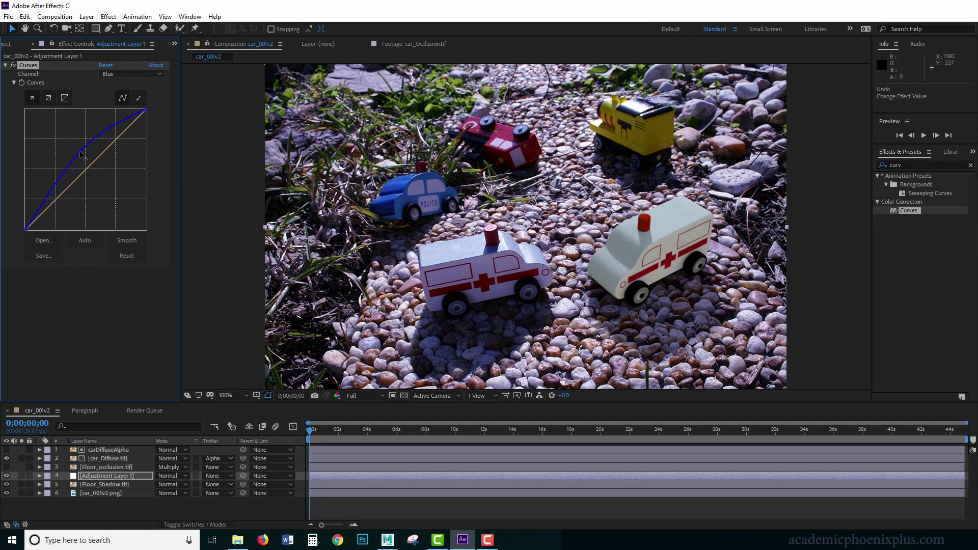
pyautogui.click(135, 76)
pyautogui.click(130, 96)
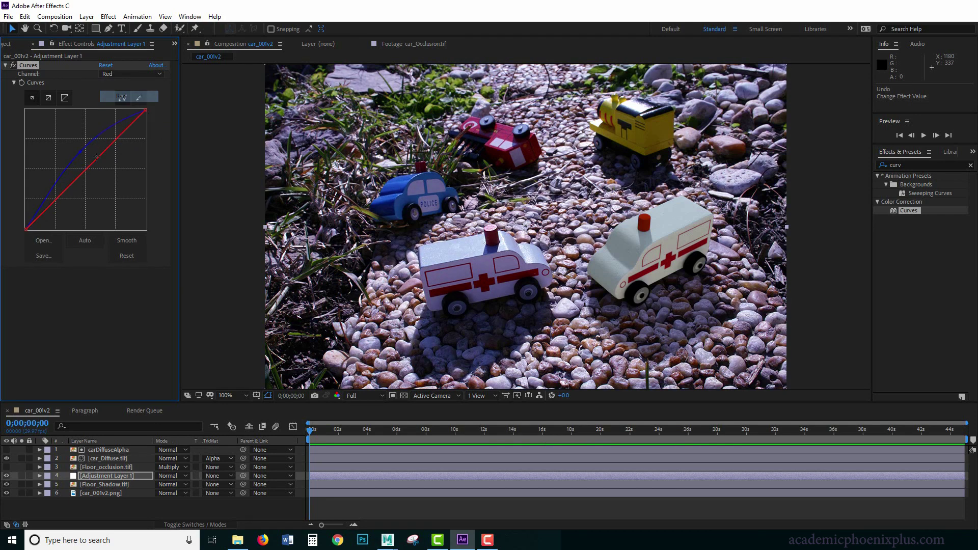
pyautogui.moveTo(96, 159); pyautogui.dragTo(106, 174)
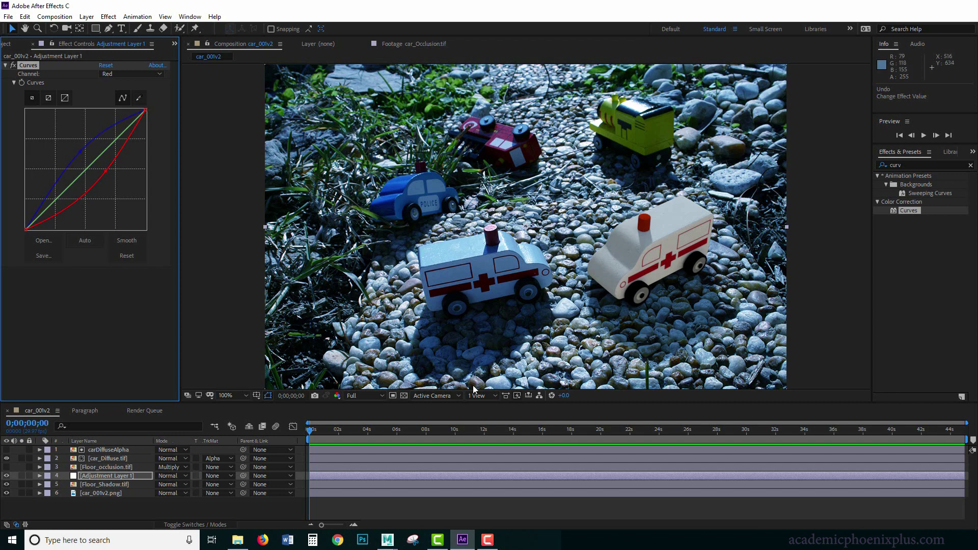
# Step: Duplicate Floor_Shadow.tif and move the copy above Adjustment Layer 1
pyautogui.click(130, 485)
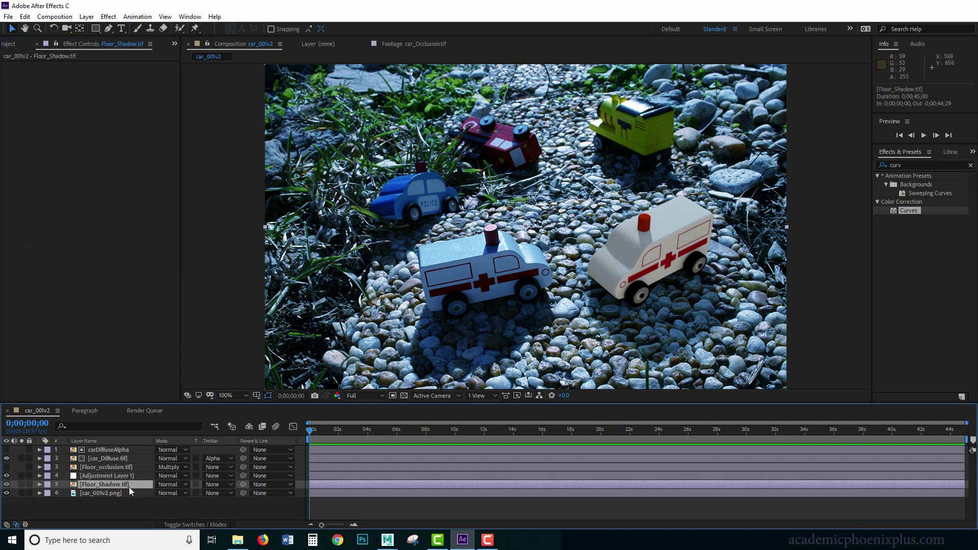
pyautogui.click(231, 485)
pyautogui.click(234, 438)
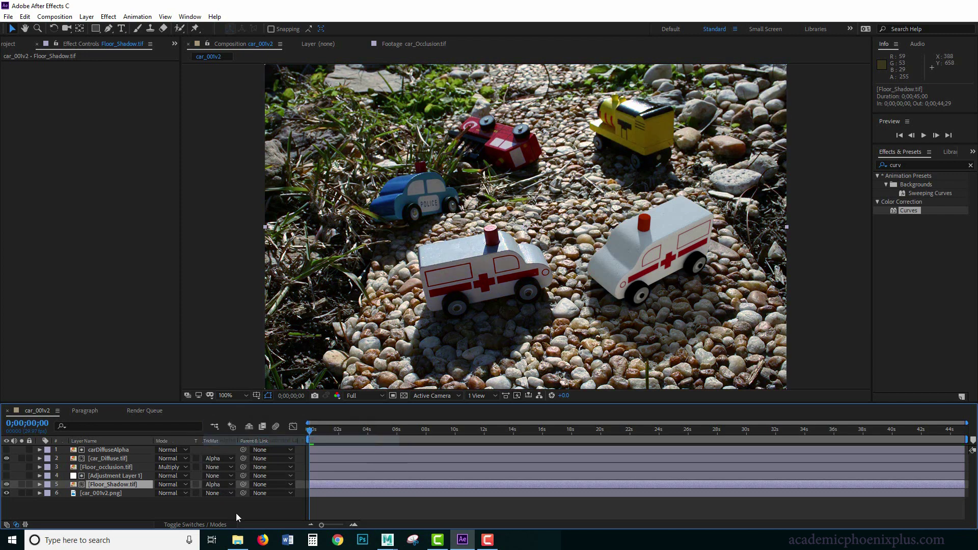
pyautogui.hotkey('ctrl', 'z')
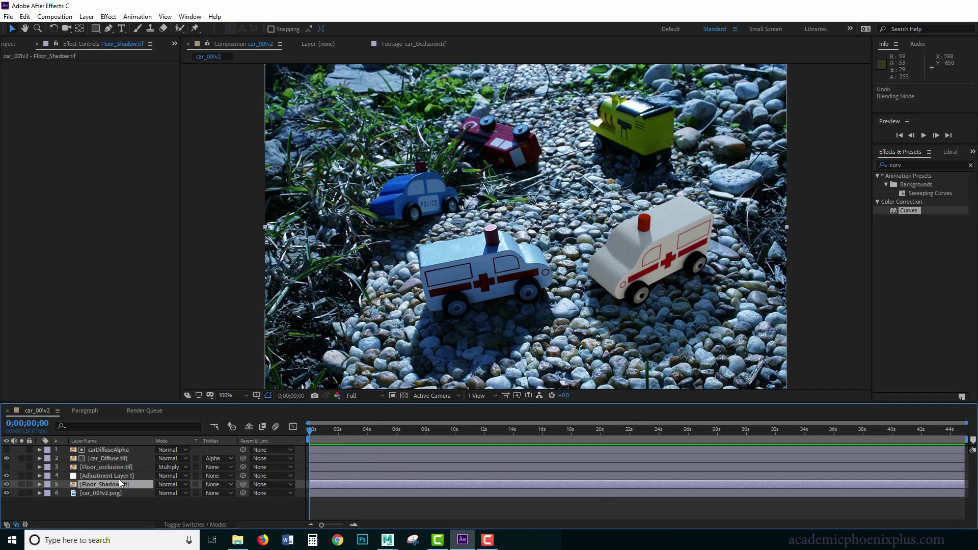
pyautogui.click(118, 478)
pyautogui.click(124, 484)
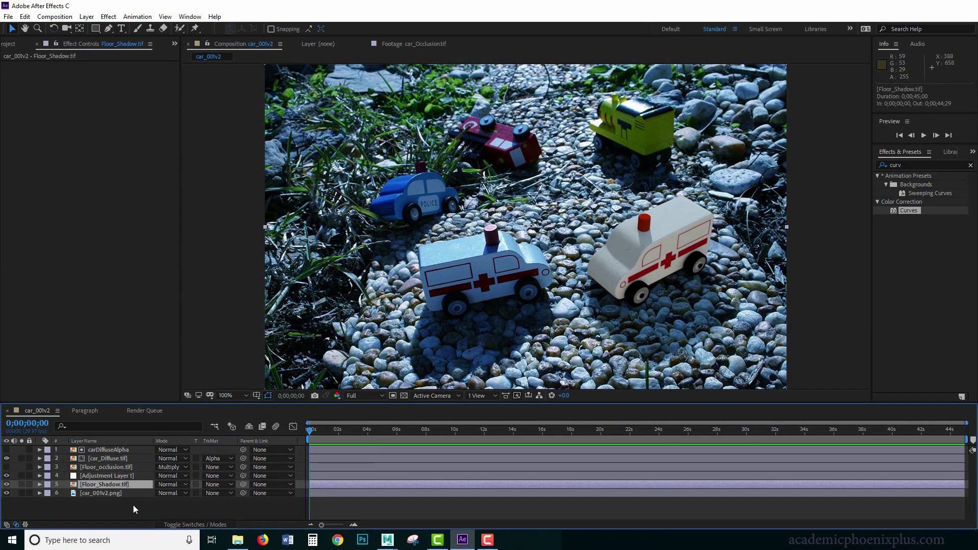
pyautogui.hotkey('ctrl', 'd')
pyautogui.moveTo(114, 484); pyautogui.dragTo(117, 474)
# Step: Set Adjustment Layer 1's track matte to Alpha Matte from the shadow copy
pyautogui.click(112, 485)
pyautogui.click(109, 495)
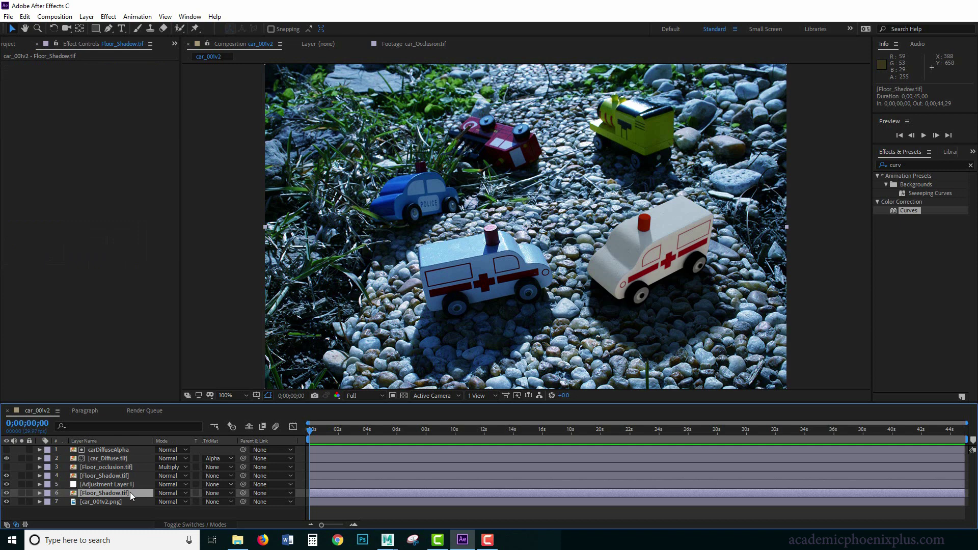
pyautogui.click(121, 487)
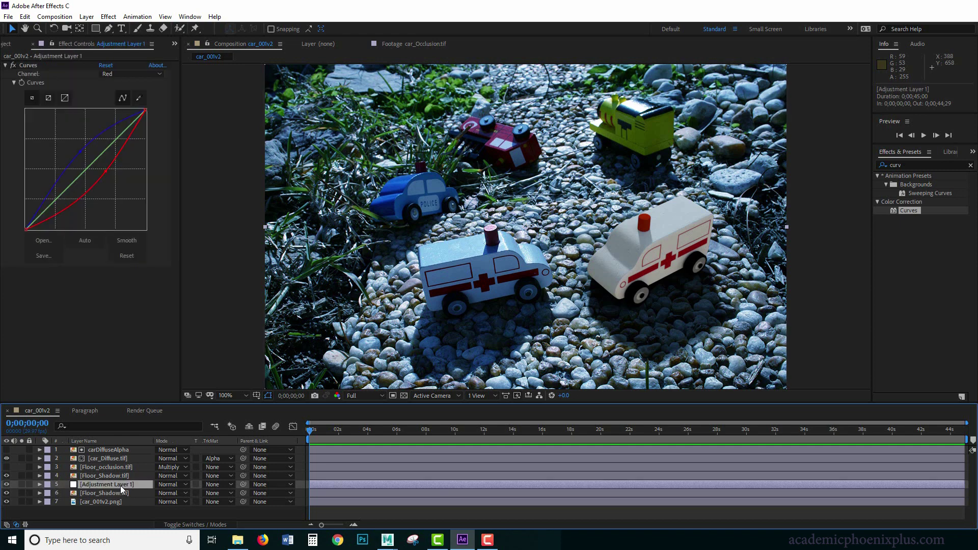
pyautogui.click(122, 476)
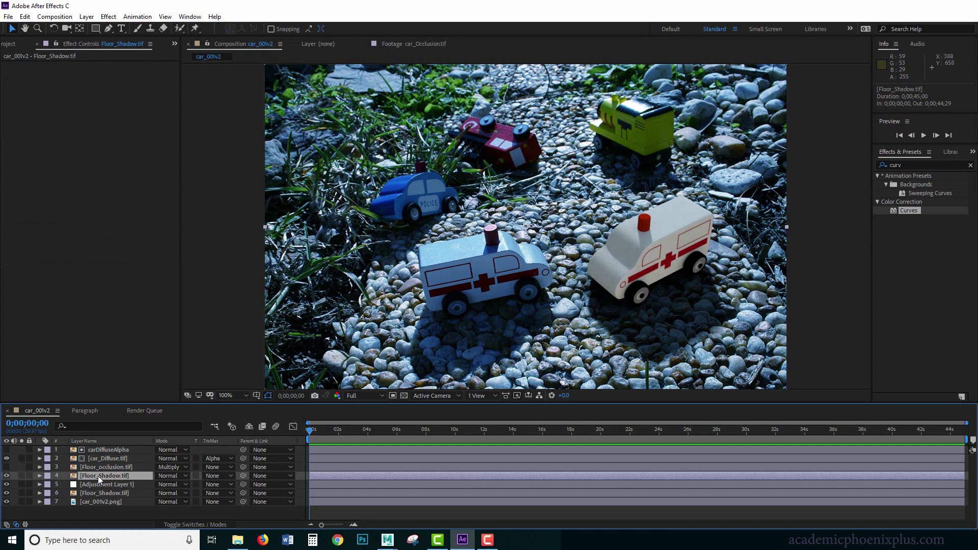
pyautogui.click(114, 485)
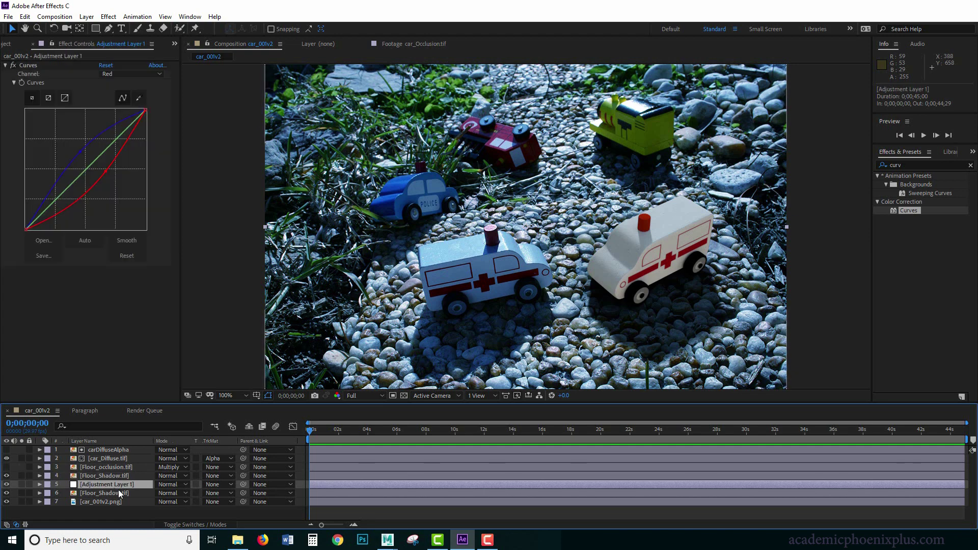
pyautogui.click(218, 485)
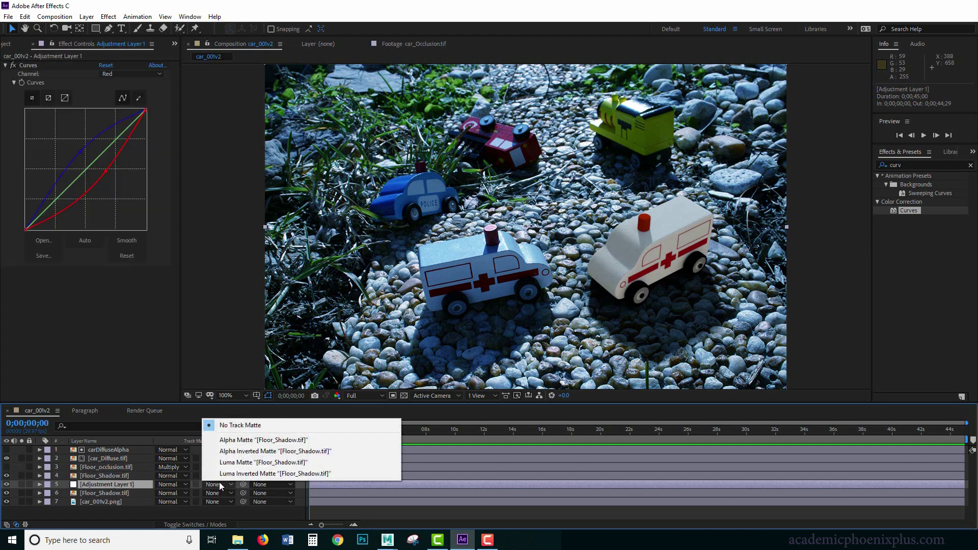
pyautogui.click(250, 441)
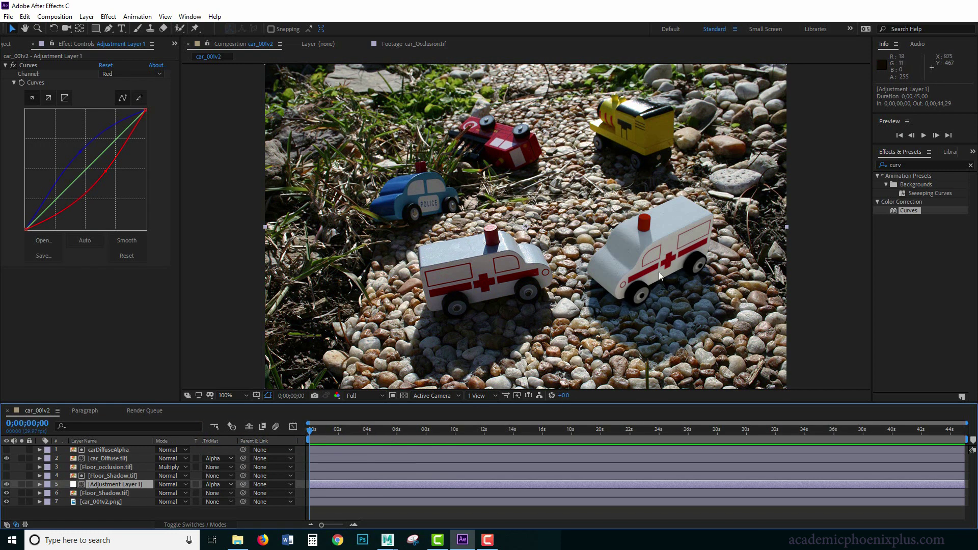
# Step: Rename the shadow copy layer to Floor_ShadowAlpha
pyautogui.click(100, 493)
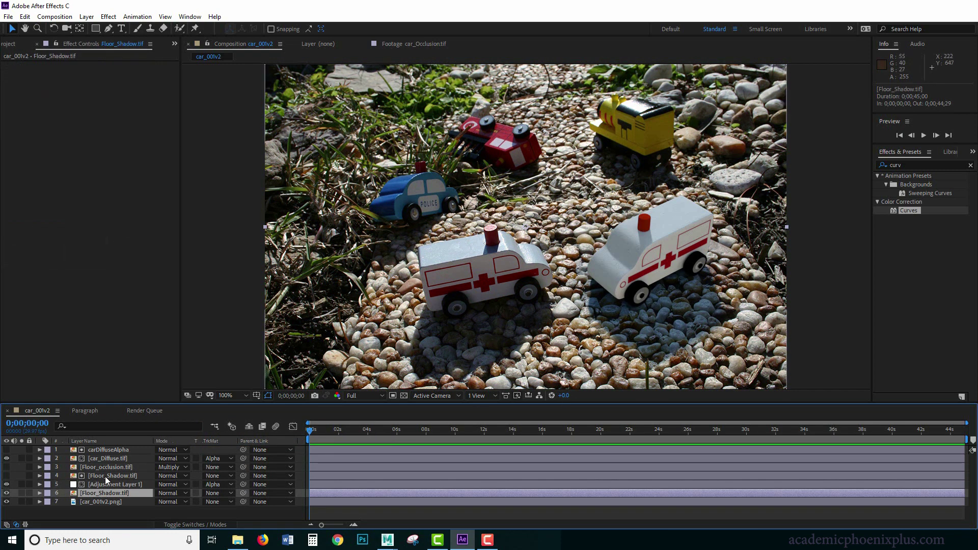
pyautogui.keyDown('shift'); pyautogui.click(105, 476); pyautogui.keyUp('shift')
pyautogui.click(102, 494)
pyautogui.click(117, 485)
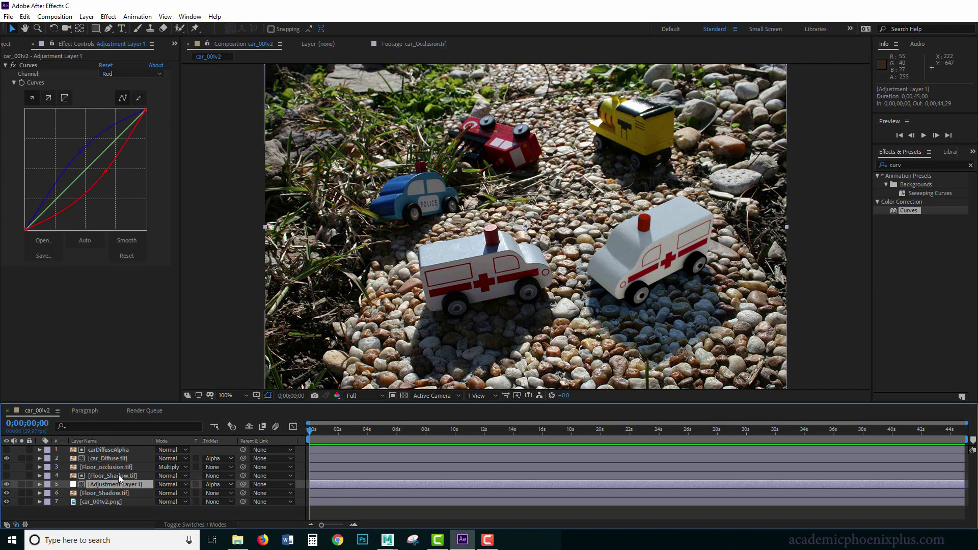
pyautogui.click(118, 475)
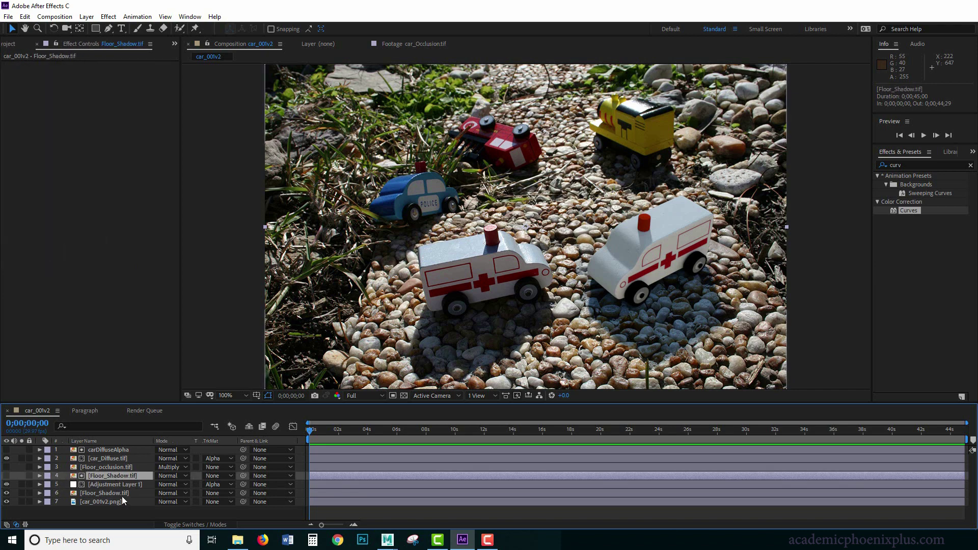
pyautogui.press('Return')
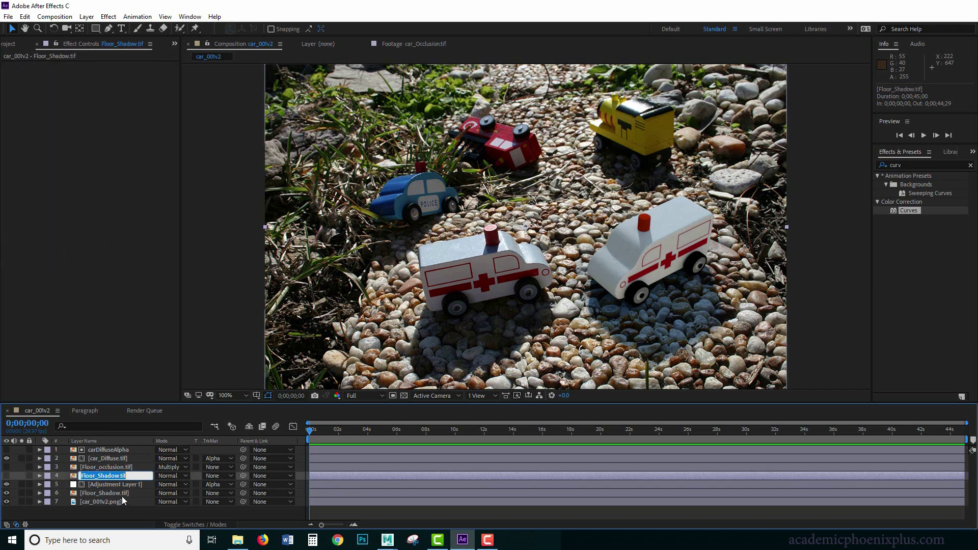
pyautogui.press('Right')
pyautogui.press('BackSpace')
pyautogui.write('Alpha')
pyautogui.press('Return')
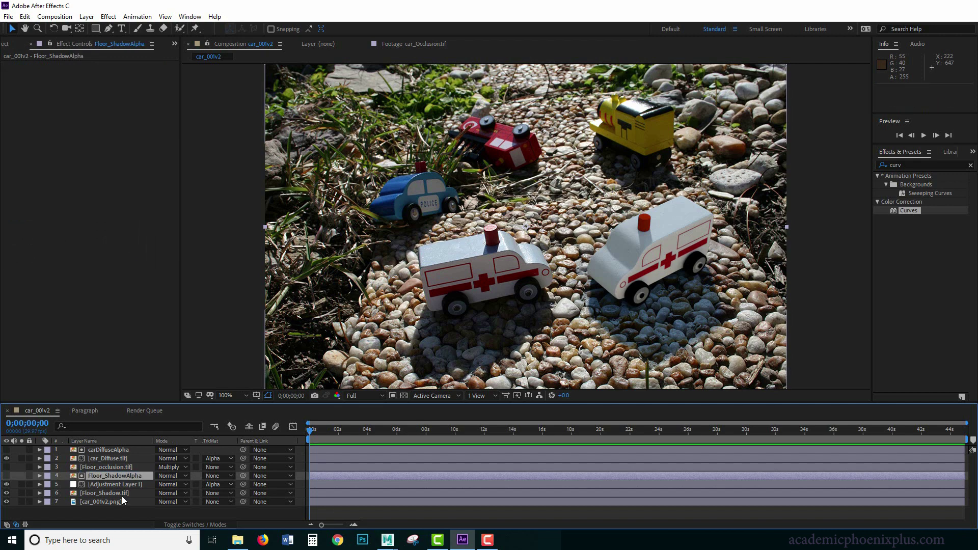
# Step: Ease the Red curve slightly and bow the RGB master curve down to darken the shadow
pyautogui.click(108, 484)
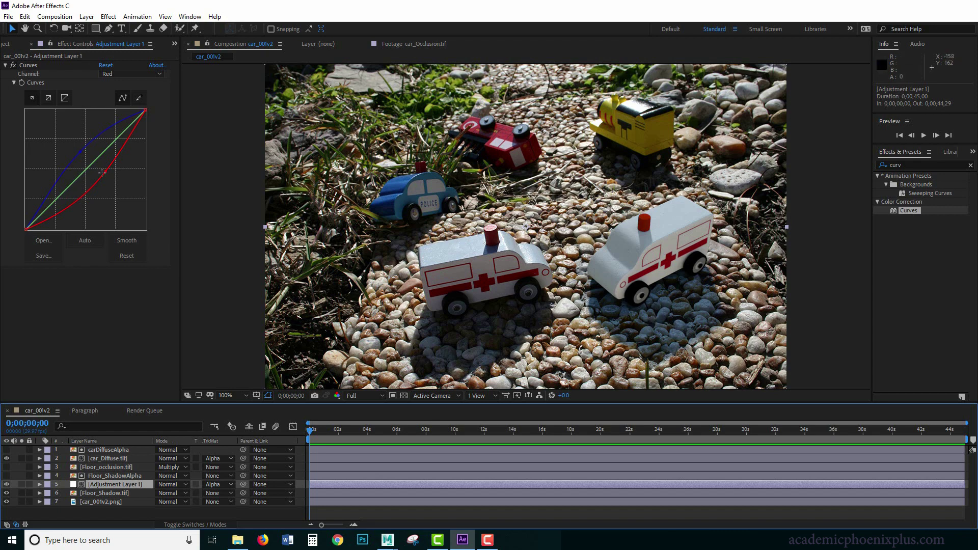
pyautogui.moveTo(103, 173)
pyautogui.mouseDown()
pyautogui.moveTo(86, 155)
pyautogui.moveTo(93, 173)
pyautogui.mouseUp()
pyautogui.press('Up')
pyautogui.press('Up')
pyautogui.press('Up')
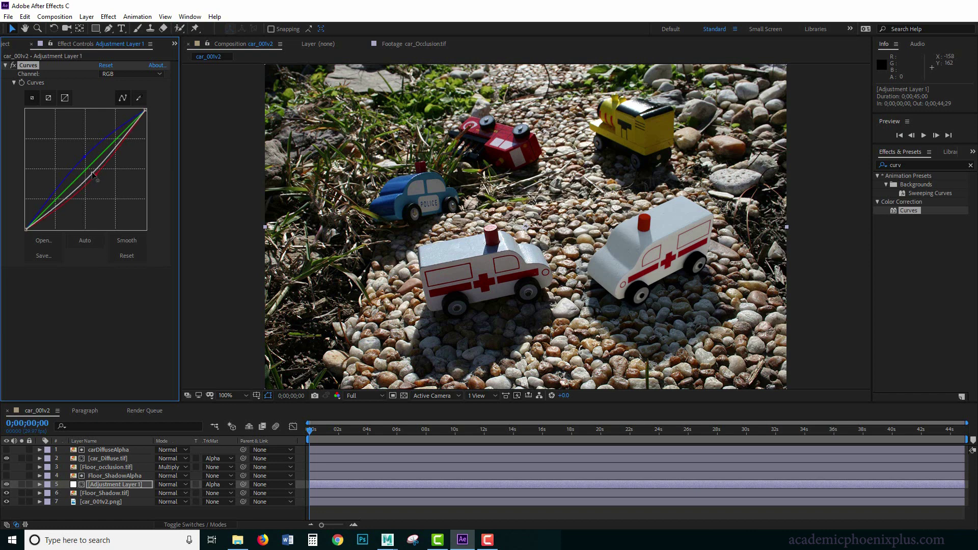
pyautogui.click(130, 75)
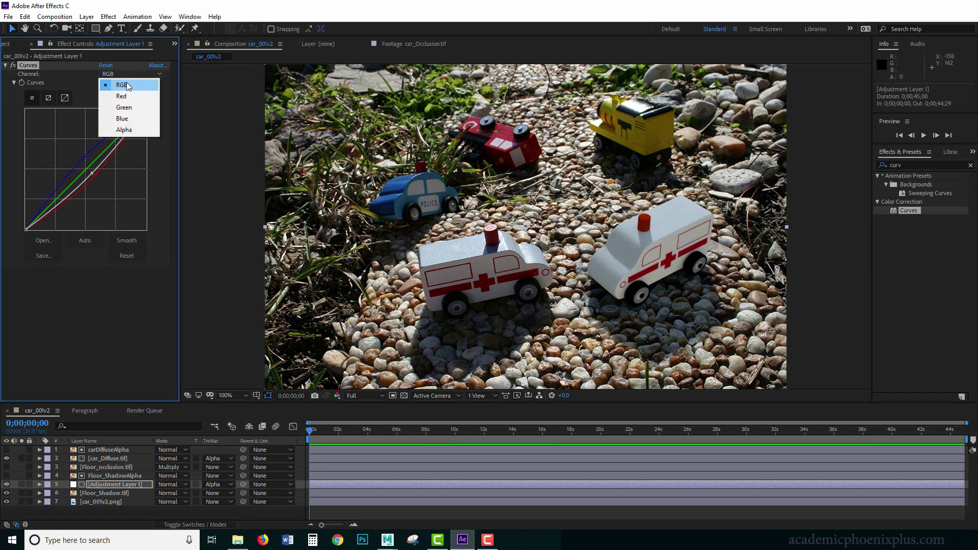
pyautogui.press('Escape')
pyautogui.moveTo(92, 173); pyautogui.dragTo(99, 180)
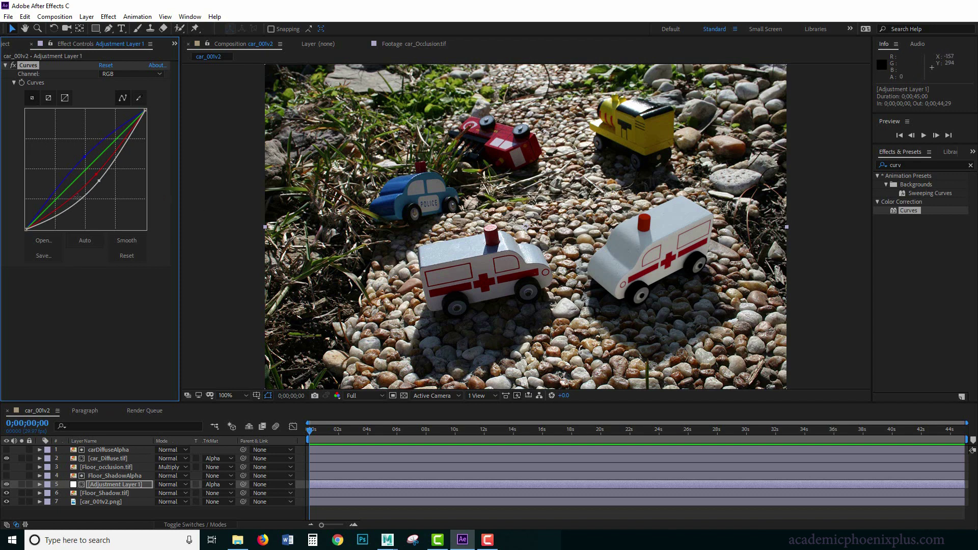
pyautogui.moveTo(99, 183); pyautogui.dragTo(100, 185)
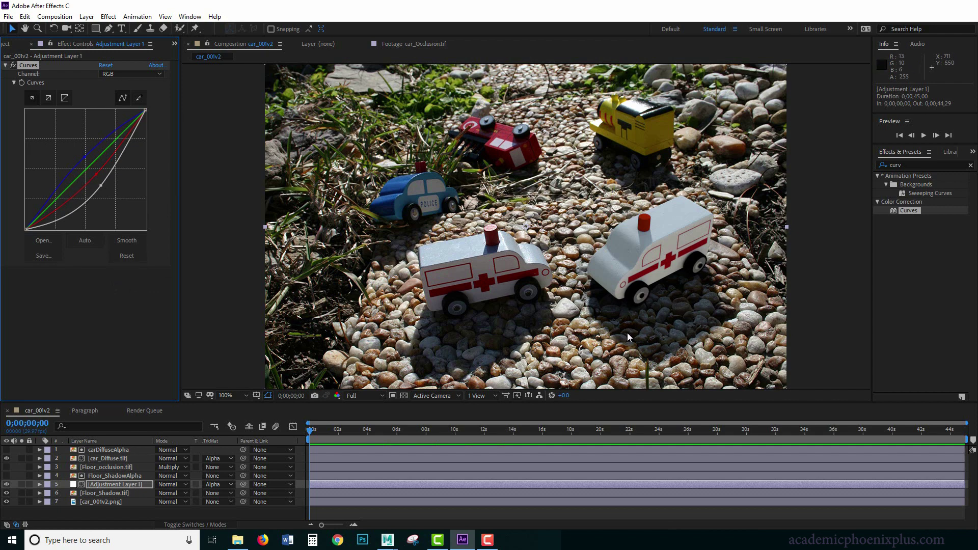
# Step: Drag floor_reflection.tif from the Project panel into the timeline above Floor_ShadowAlpha
pyautogui.click(102, 368)
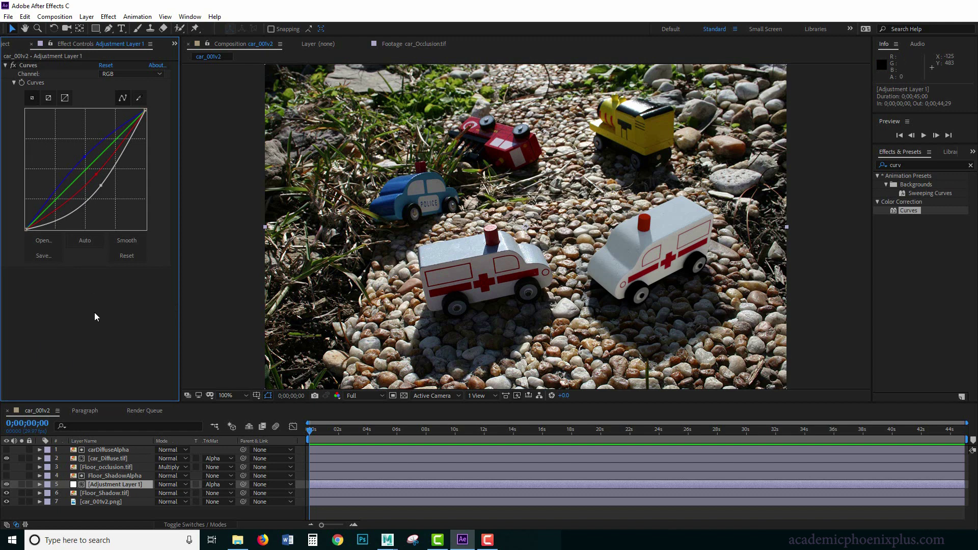
pyautogui.click(10, 45)
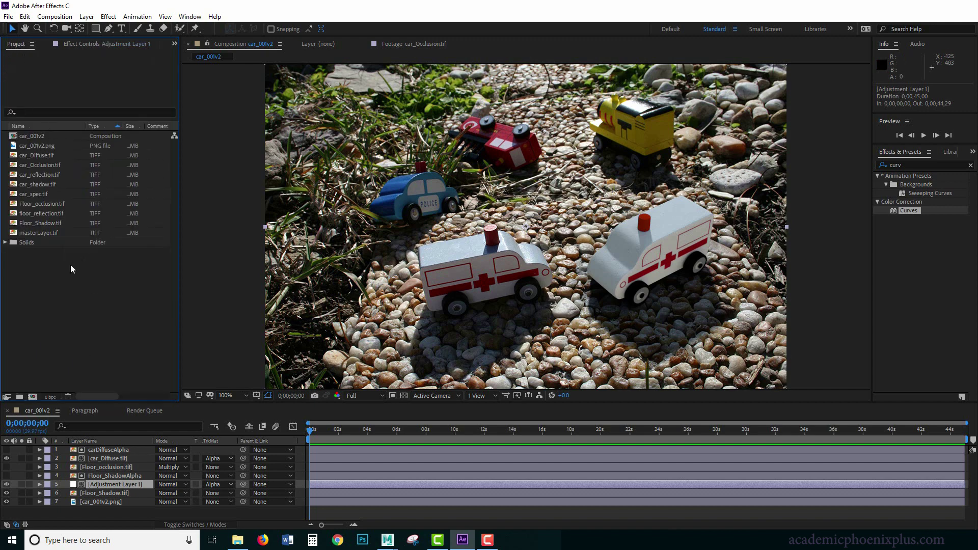
pyautogui.click(47, 175)
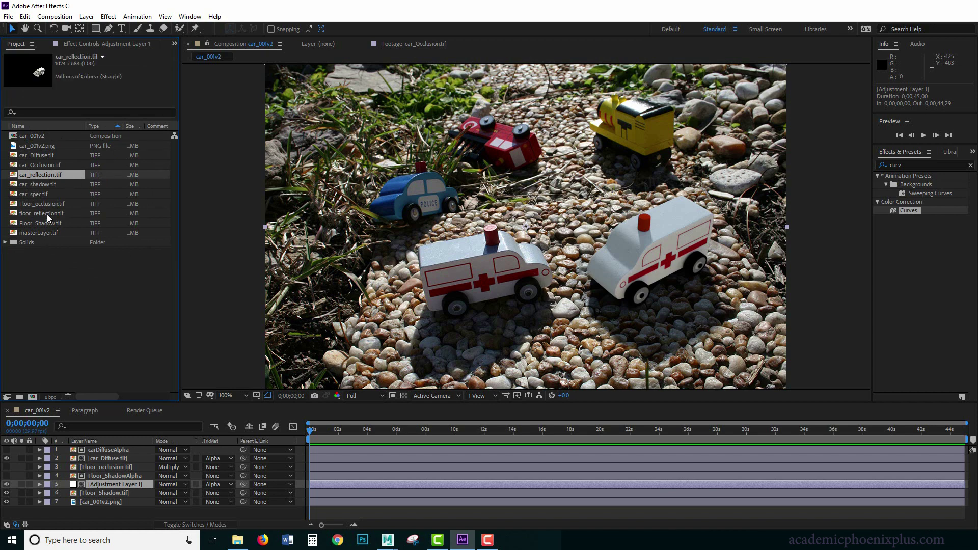
pyautogui.moveTo(47, 213); pyautogui.dragTo(104, 471)
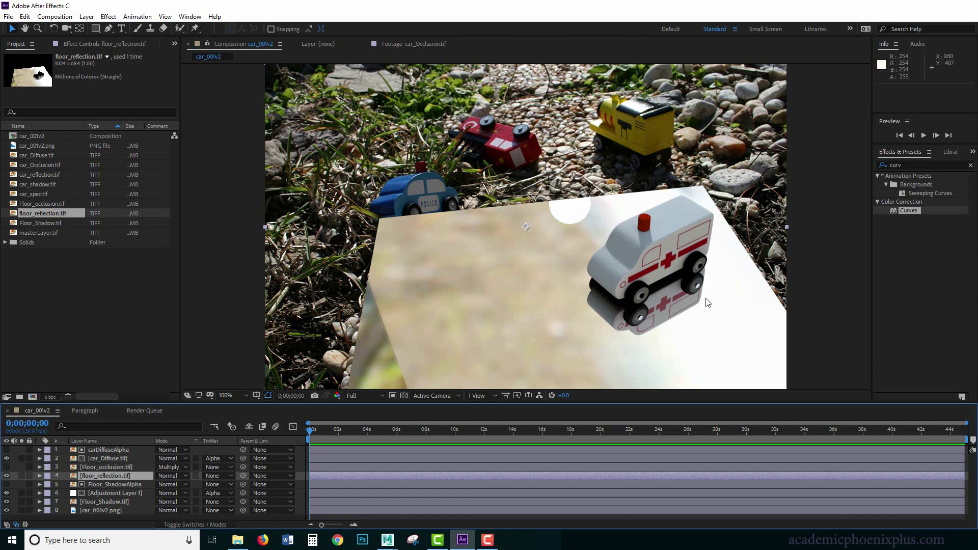
pyautogui.click(108, 29)
pyautogui.click(125, 477)
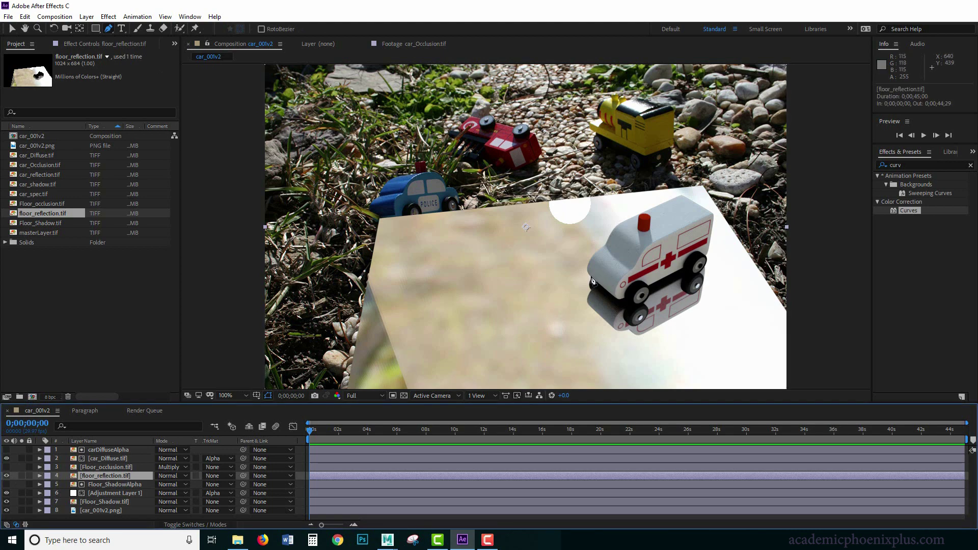
# Step: Solo floor_reflection and draw a closed 16-point mask tracing the mirrored ambulance
pyautogui.click(21, 476)
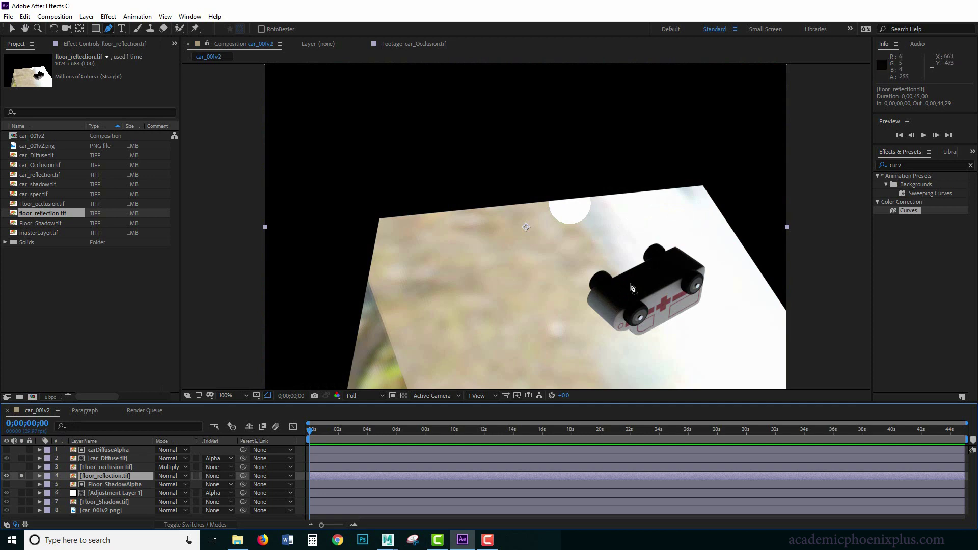
pyautogui.click(626, 260)
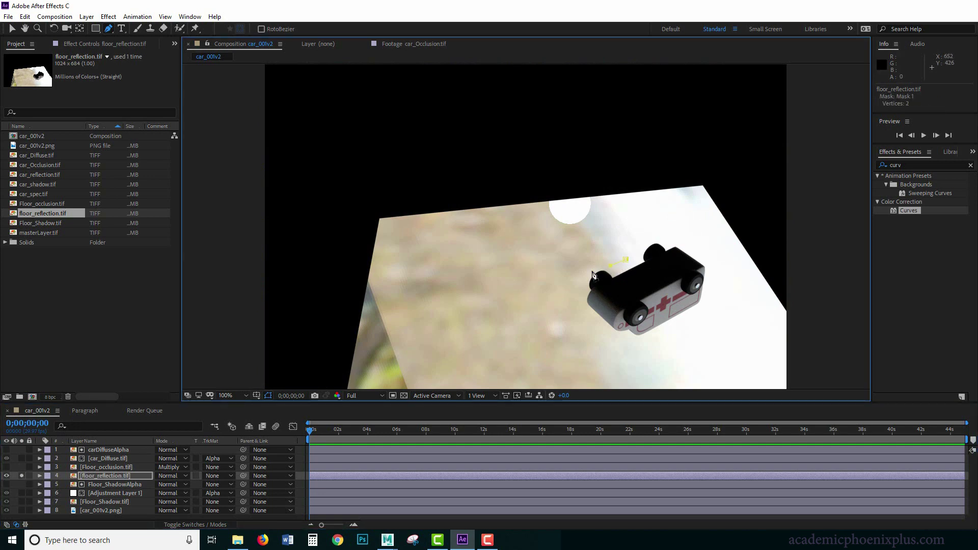
pyautogui.click(588, 274)
pyautogui.click(586, 289)
pyautogui.click(581, 308)
pyautogui.click(589, 317)
pyautogui.click(608, 330)
pyautogui.click(626, 334)
pyautogui.click(648, 335)
pyautogui.click(673, 323)
pyautogui.click(699, 309)
pyautogui.click(704, 289)
pyautogui.click(708, 265)
pyautogui.click(691, 248)
pyautogui.click(664, 239)
pyautogui.click(643, 241)
pyautogui.click(636, 254)
pyautogui.click(626, 259)
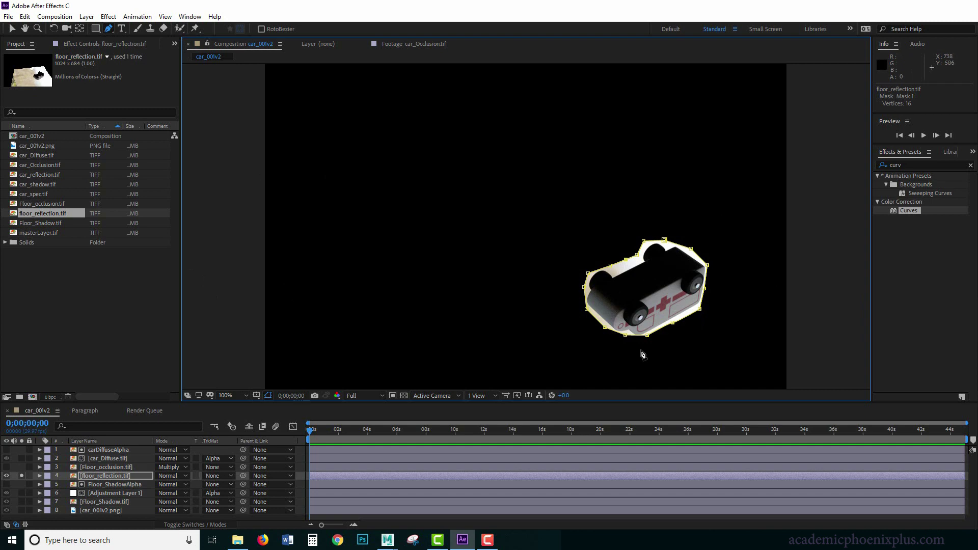
# Step: Drag the mask's bottom and lower-right vertices to tighten its fit
pyautogui.press('w')
pyautogui.click(626, 338)
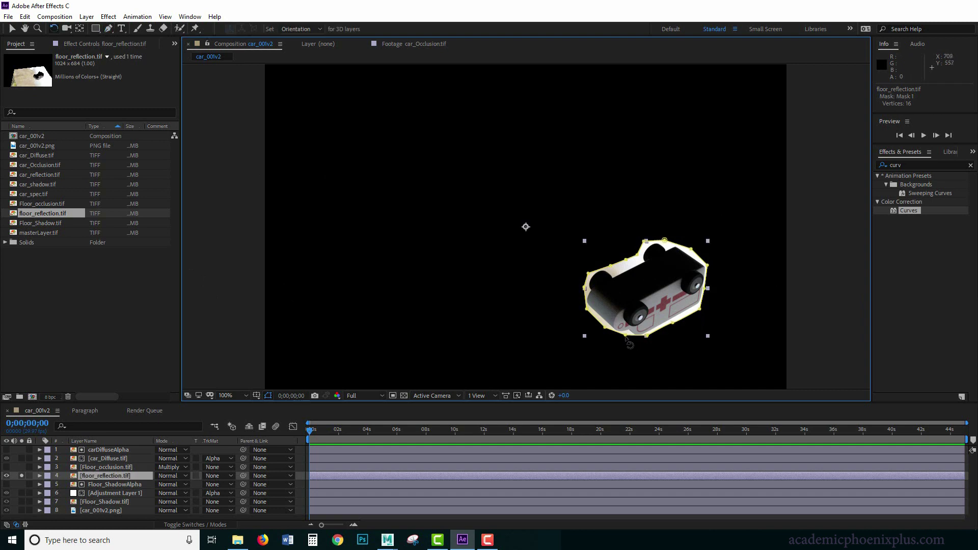
pyautogui.click(12, 28)
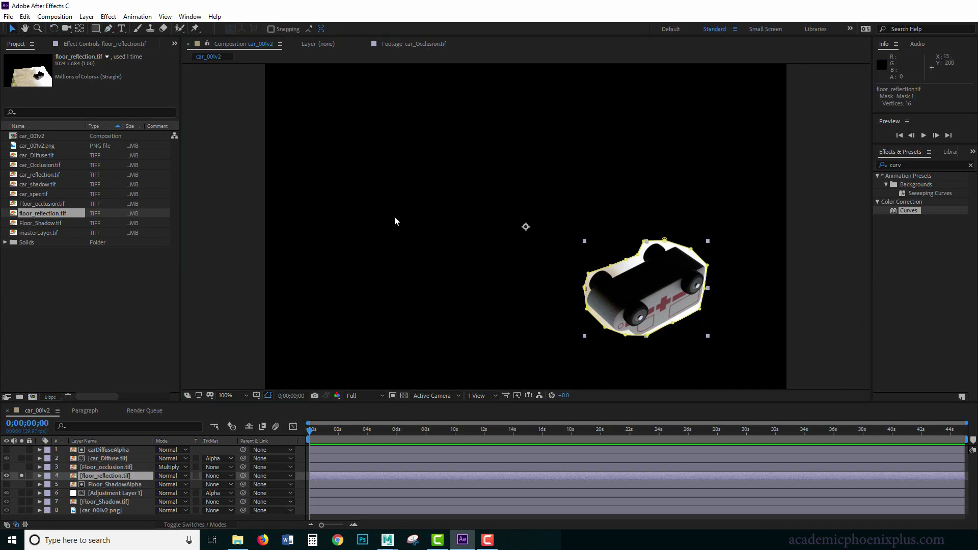
pyautogui.click(635, 338)
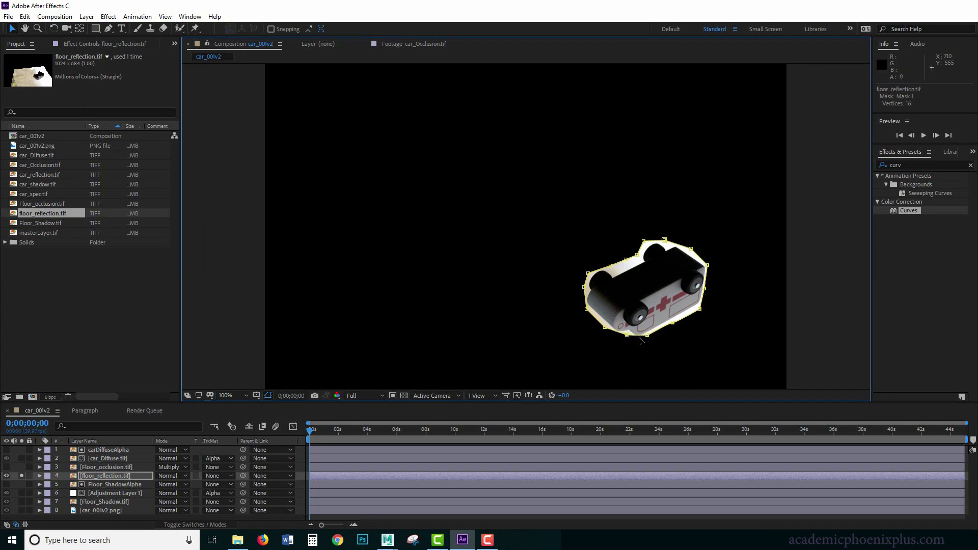
pyautogui.moveTo(646, 336); pyautogui.dragTo(639, 338)
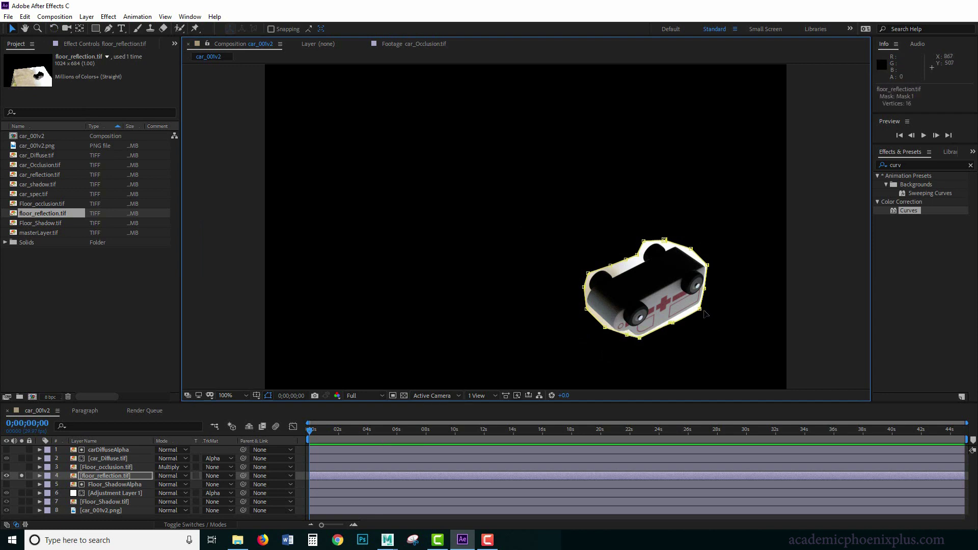
pyautogui.moveTo(704, 311); pyautogui.dragTo(700, 308)
# Step: Set Mask 1 on floor_reflection.tif to 33 px feather and -12 px expansion
pyautogui.click(116, 477)
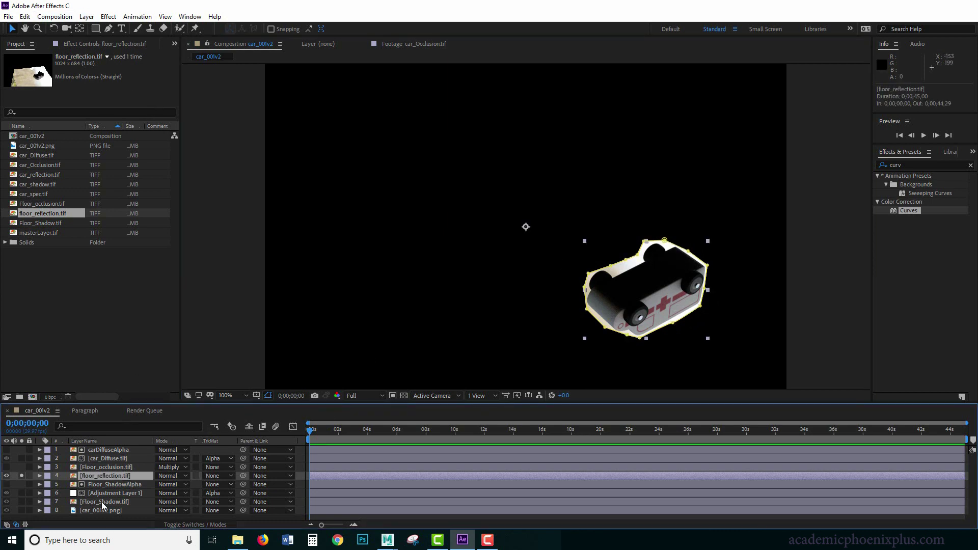
pyautogui.click(40, 476)
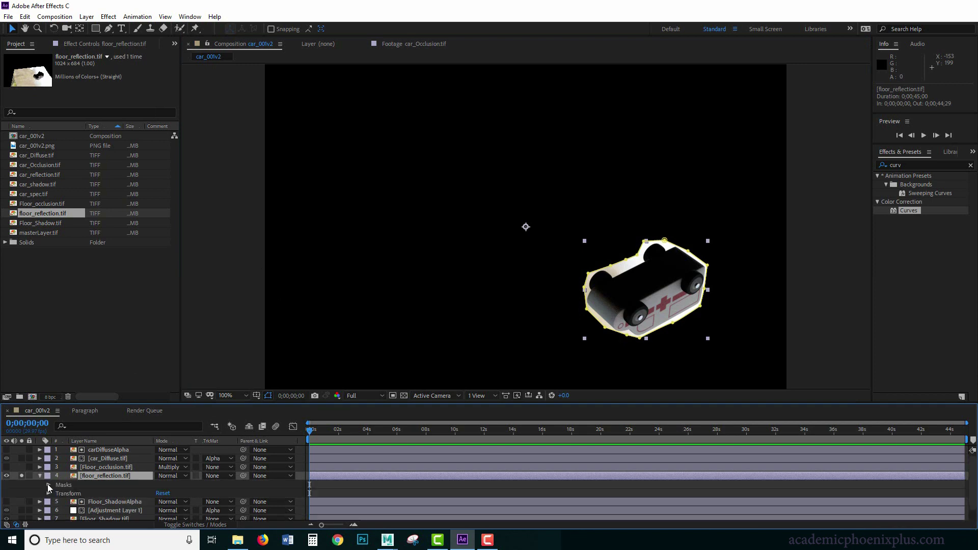
pyautogui.click(48, 484)
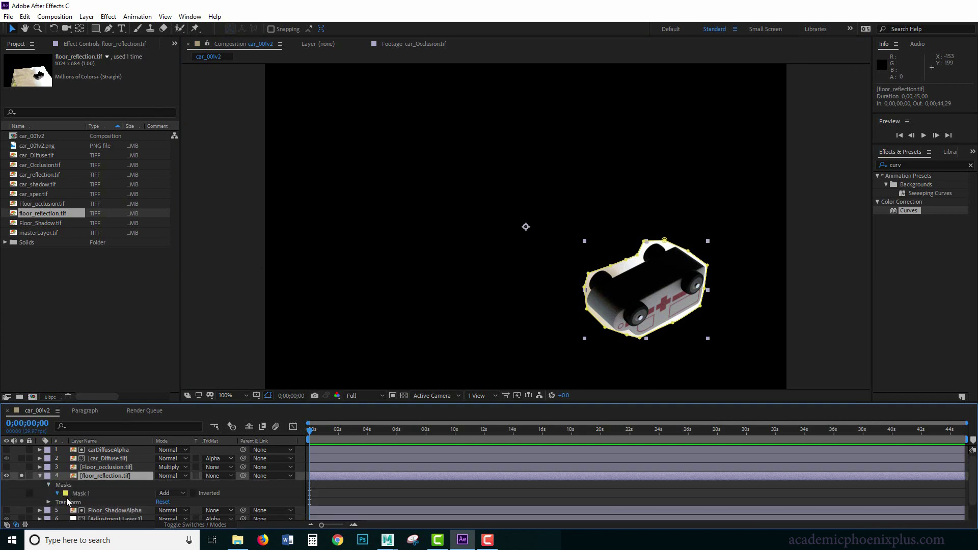
pyautogui.click(57, 493)
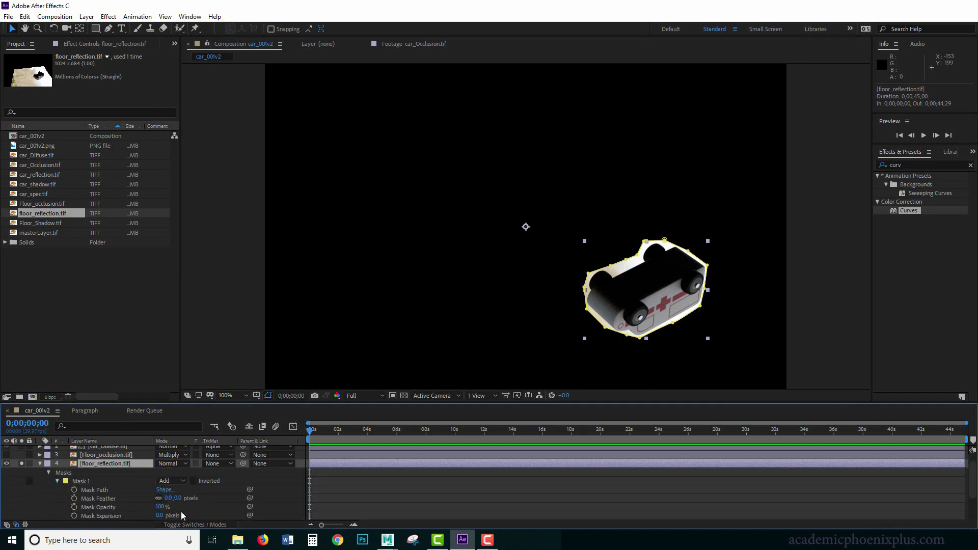
pyautogui.scroll(-2, 963, 481)
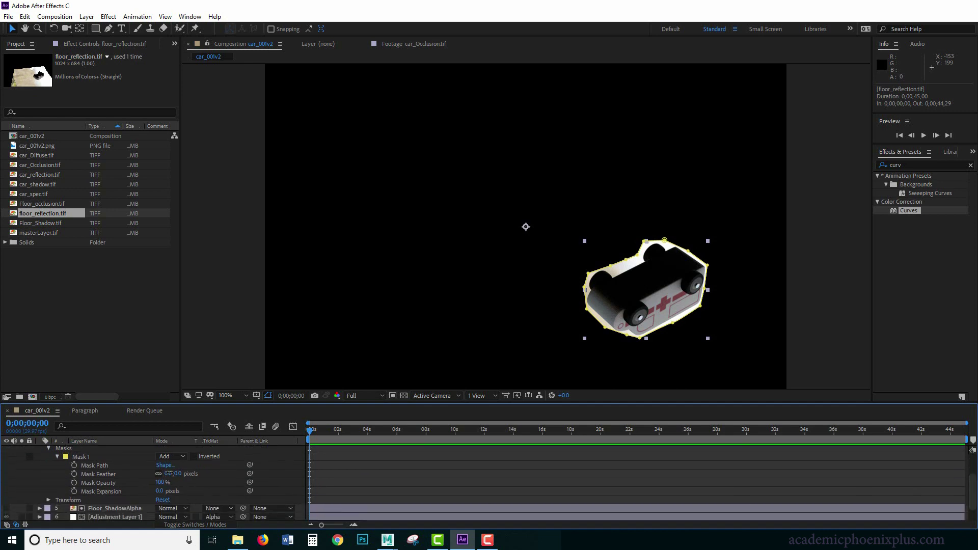
pyautogui.moveTo(169, 473); pyautogui.dragTo(174, 474)
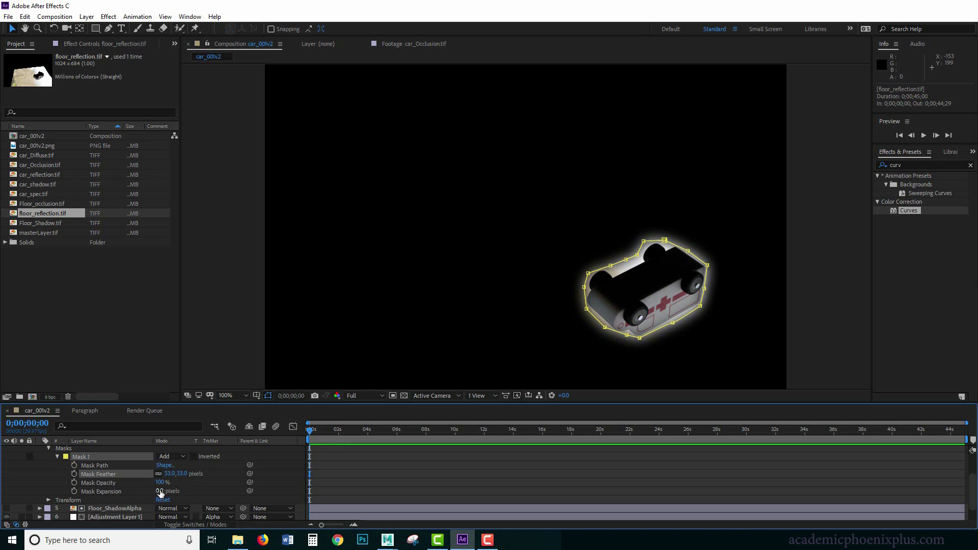
pyautogui.moveTo(159, 491); pyautogui.dragTo(152, 491)
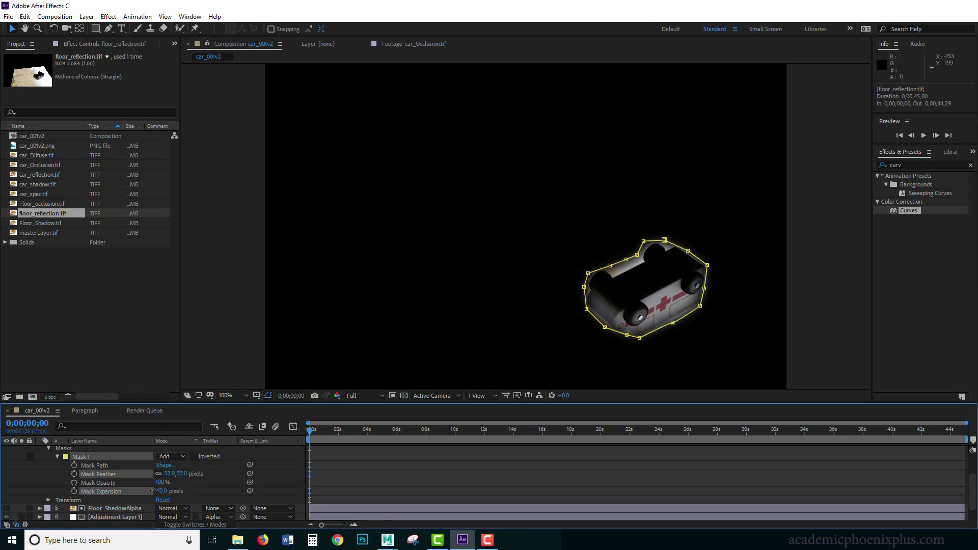
pyautogui.moveTo(153, 490); pyautogui.dragTo(150, 490)
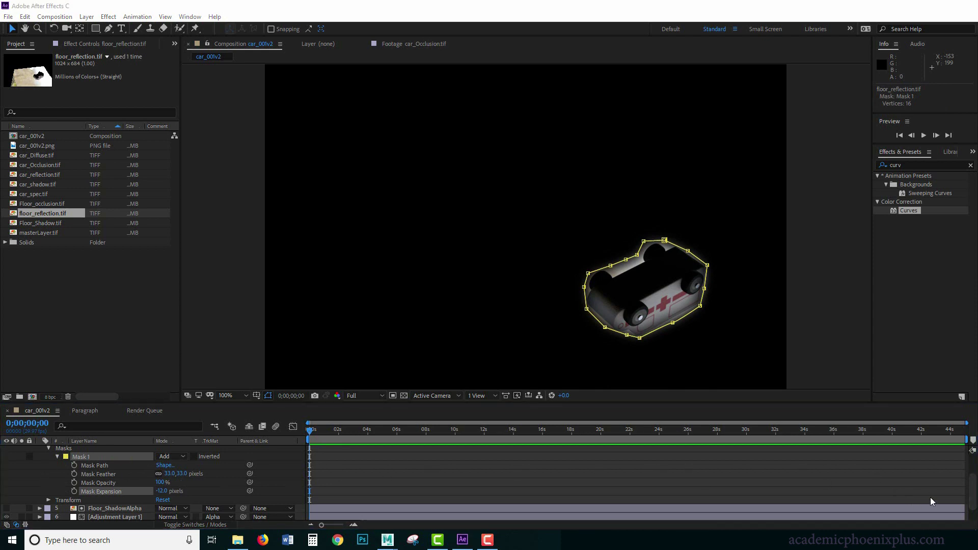
pyautogui.scroll(2, 971, 489)
# Step: Apply a Gaussian Blur of about 10.2 to the floor_reflection.tif layer
pyautogui.click(39, 475)
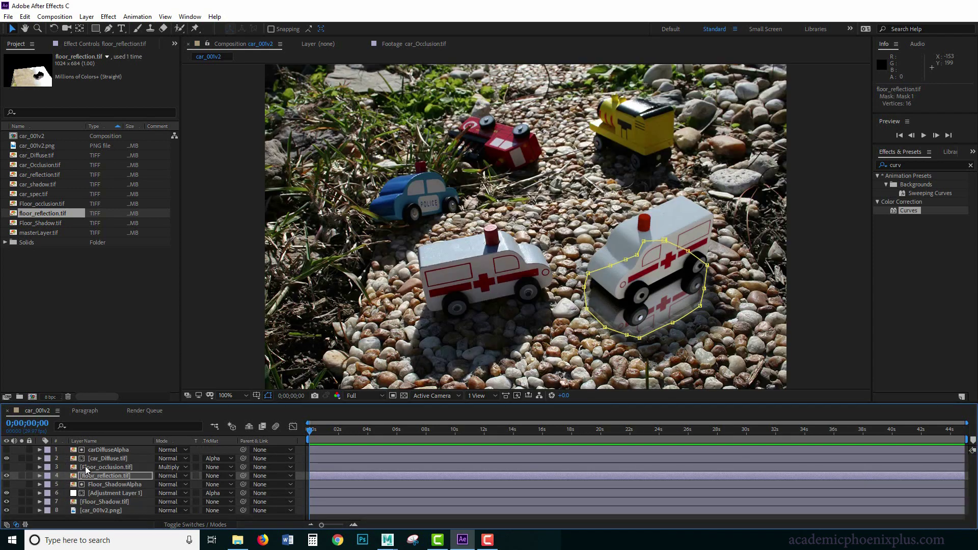
pyautogui.click(152, 477)
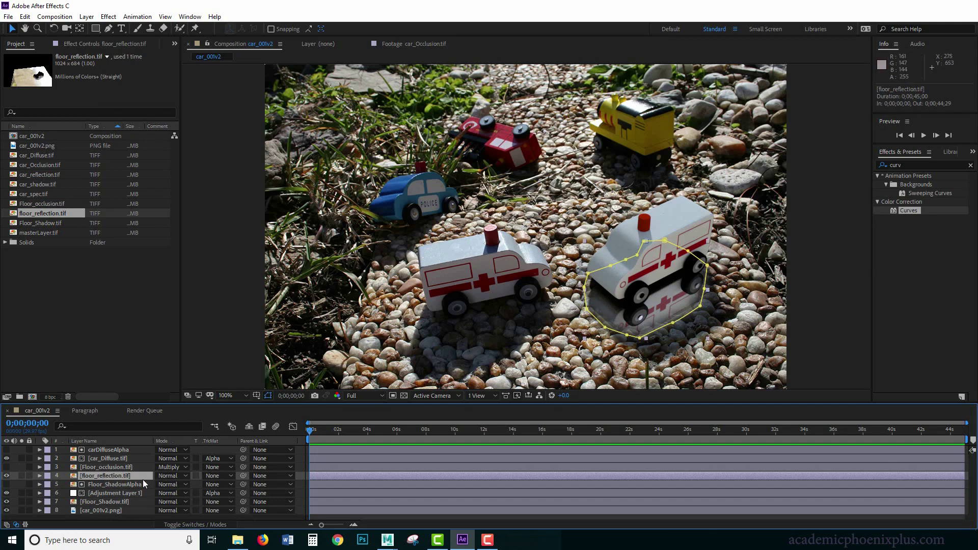
pyautogui.click(177, 476)
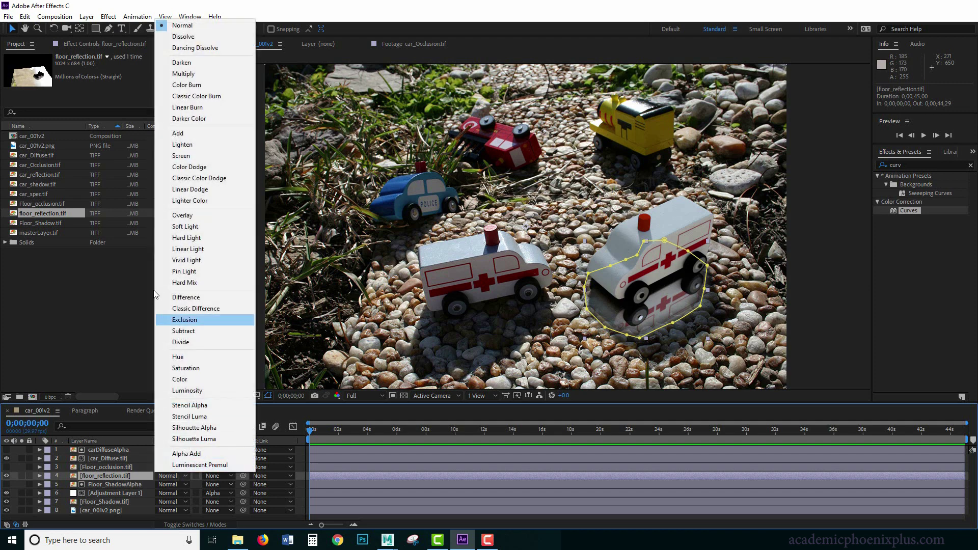
pyautogui.click(118, 13)
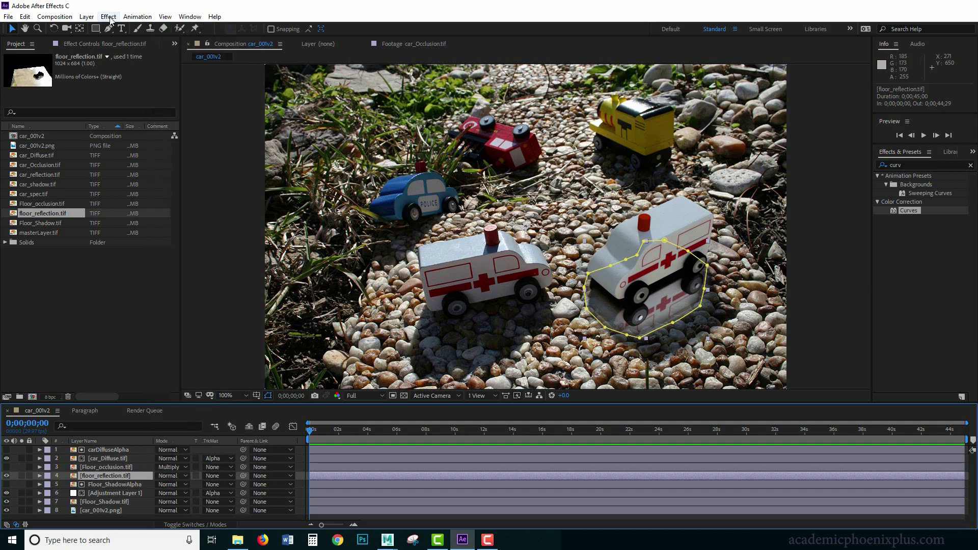
pyautogui.click(108, 17)
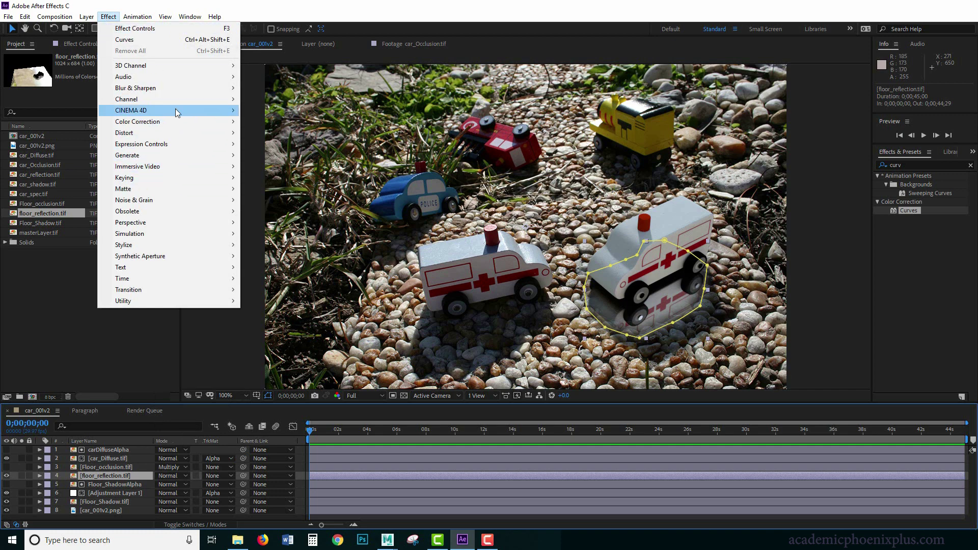
pyautogui.moveTo(201, 88)
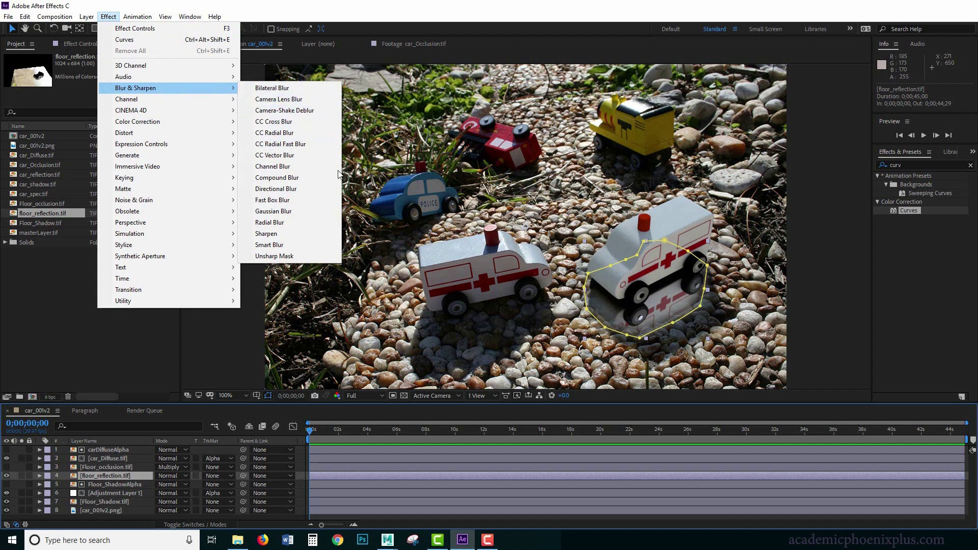
pyautogui.click(300, 212)
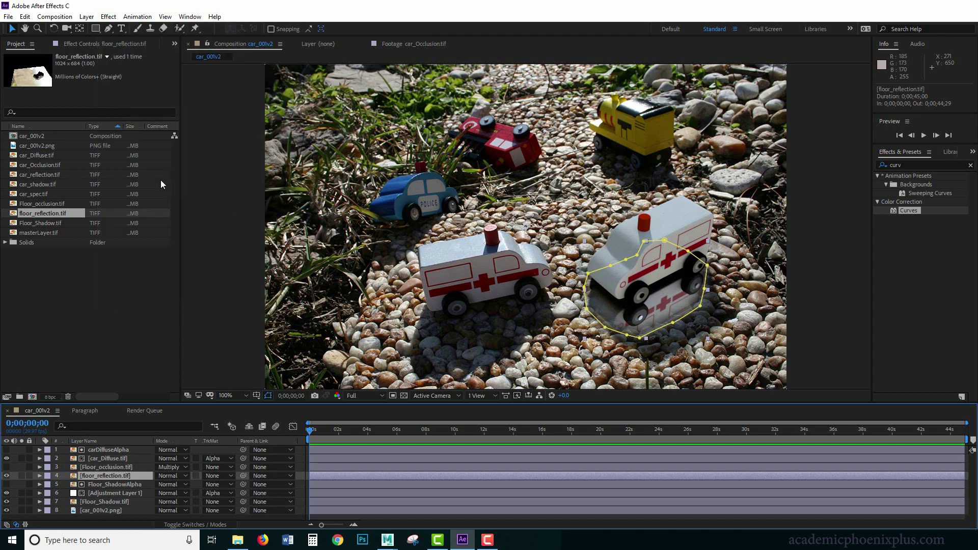
pyautogui.moveTo(103, 74); pyautogui.dragTo(116, 75)
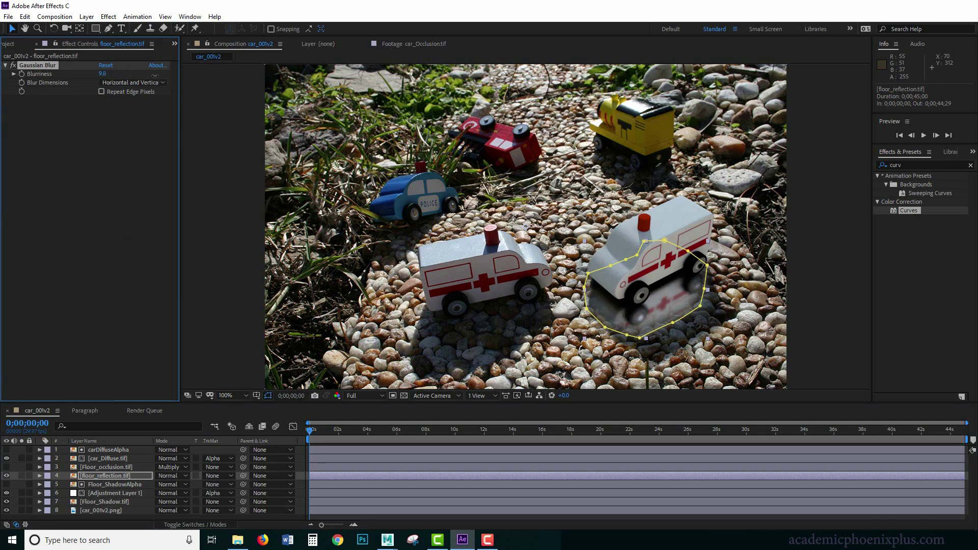
# Step: Set floor_reflection.tif's blending mode to Add after trying Darken
pyautogui.click(174, 475)
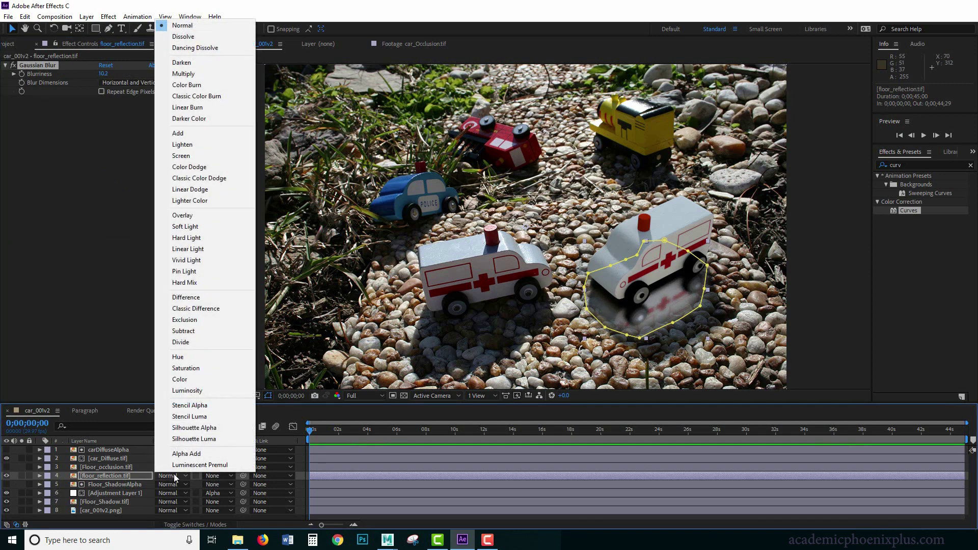
pyautogui.click(211, 63)
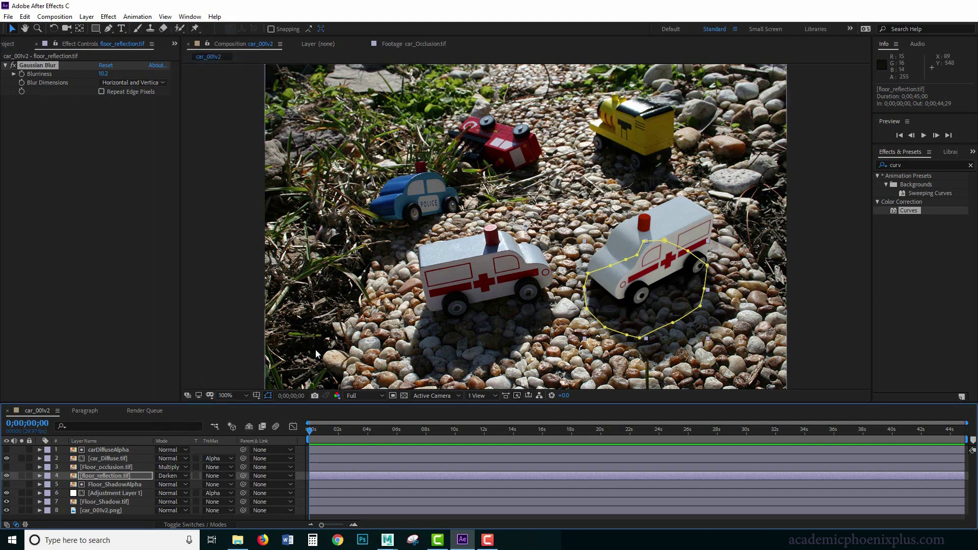
pyautogui.click(168, 476)
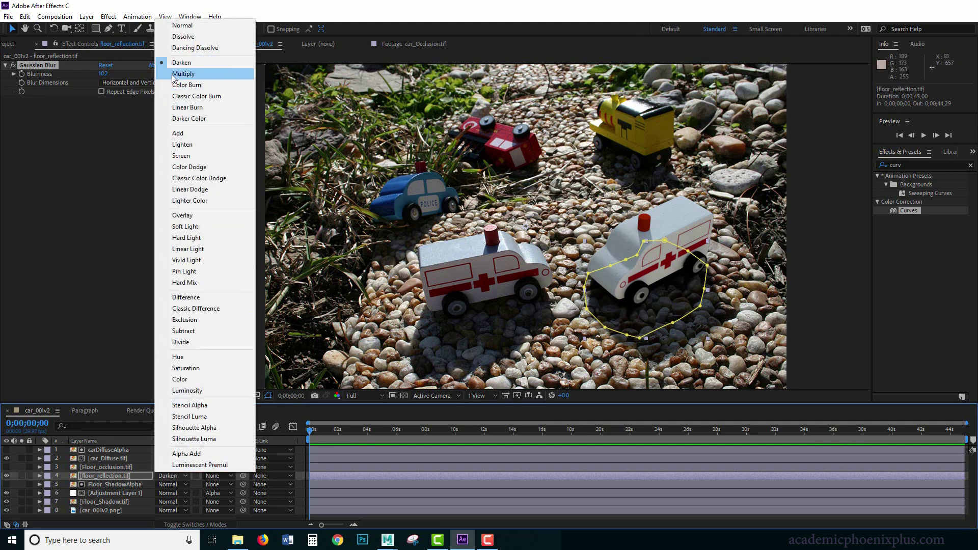
pyautogui.click(197, 134)
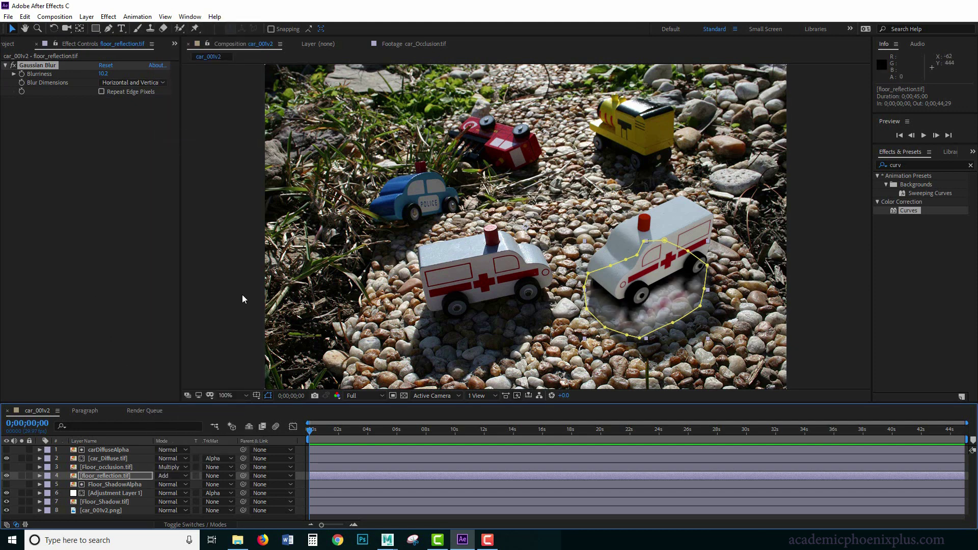
# Step: Fade the floor reflection's opacity down to a faint level, around 7%
pyautogui.press('t')
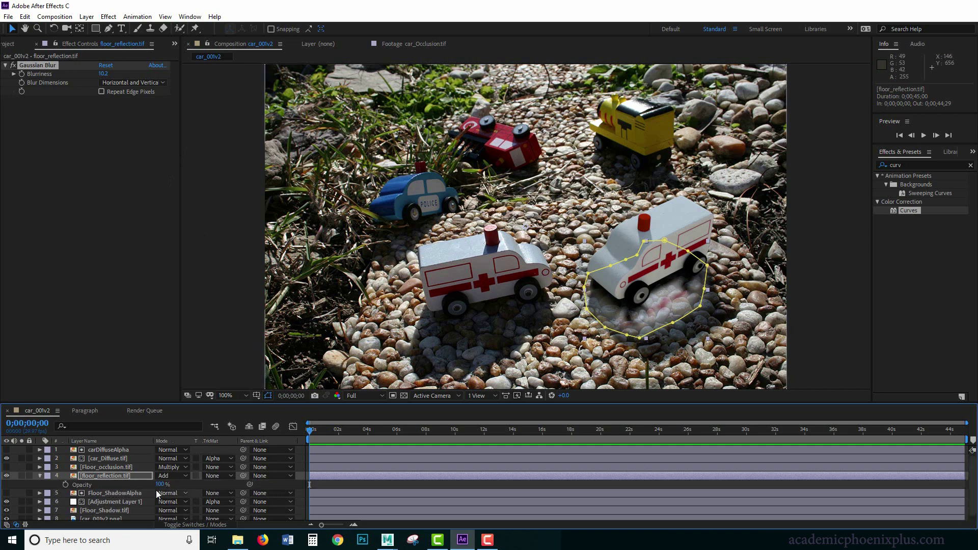
pyautogui.moveTo(160, 486); pyautogui.dragTo(120, 485)
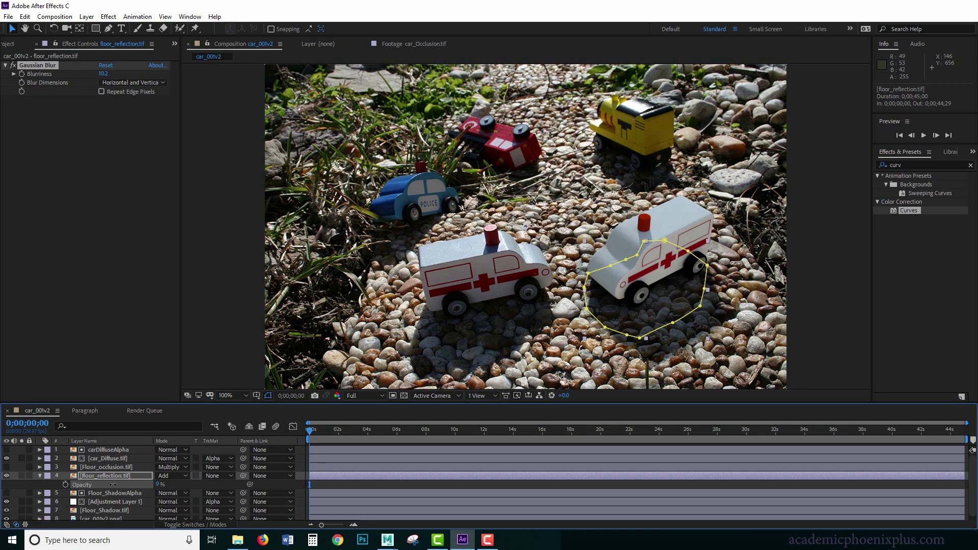
pyautogui.moveTo(111, 485); pyautogui.dragTo(108, 485)
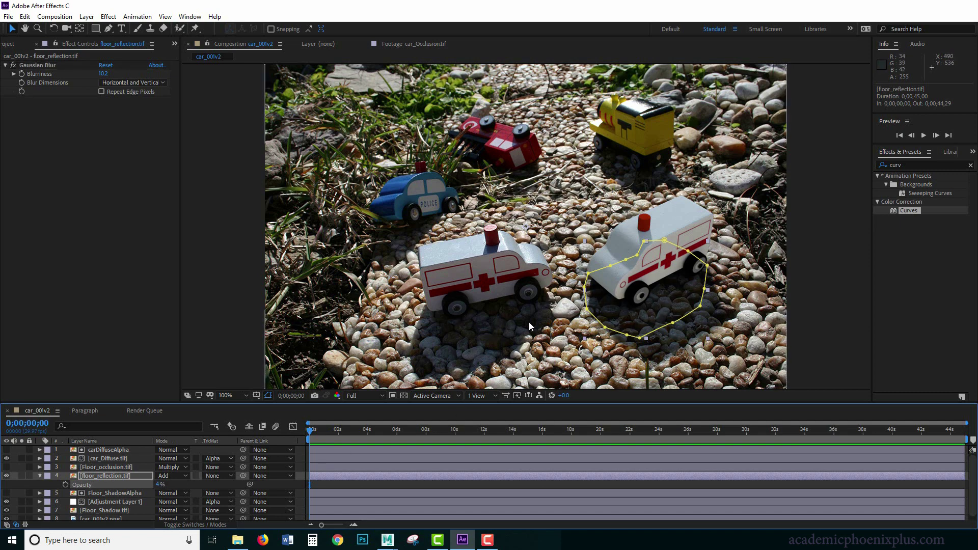
pyautogui.moveTo(161, 484); pyautogui.dragTo(165, 485)
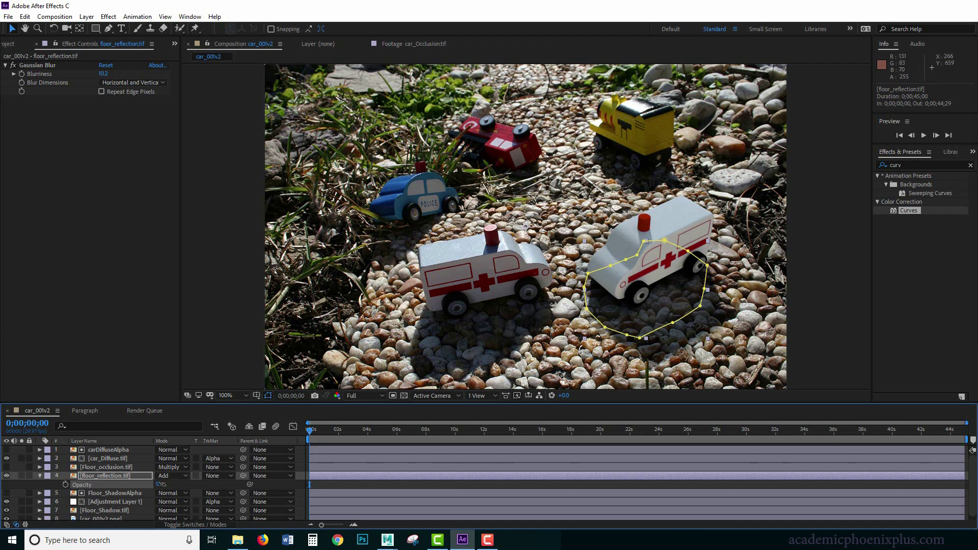
pyautogui.moveTo(160, 484); pyautogui.dragTo(153, 484)
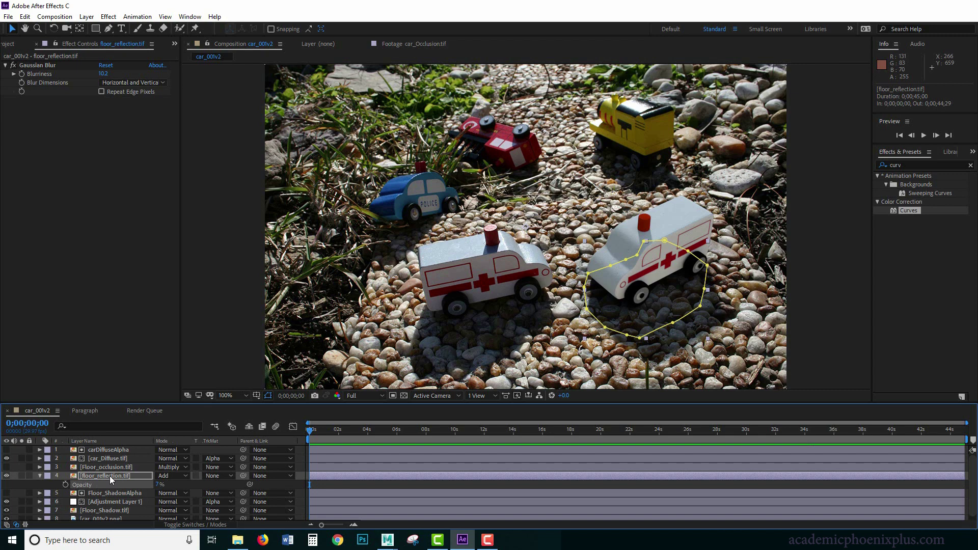
# Step: Move the reflection layer below Adjustment Layer 1 and raise its opacity to about 27%
pyautogui.click(41, 476)
pyautogui.moveTo(94, 475); pyautogui.dragTo(82, 515)
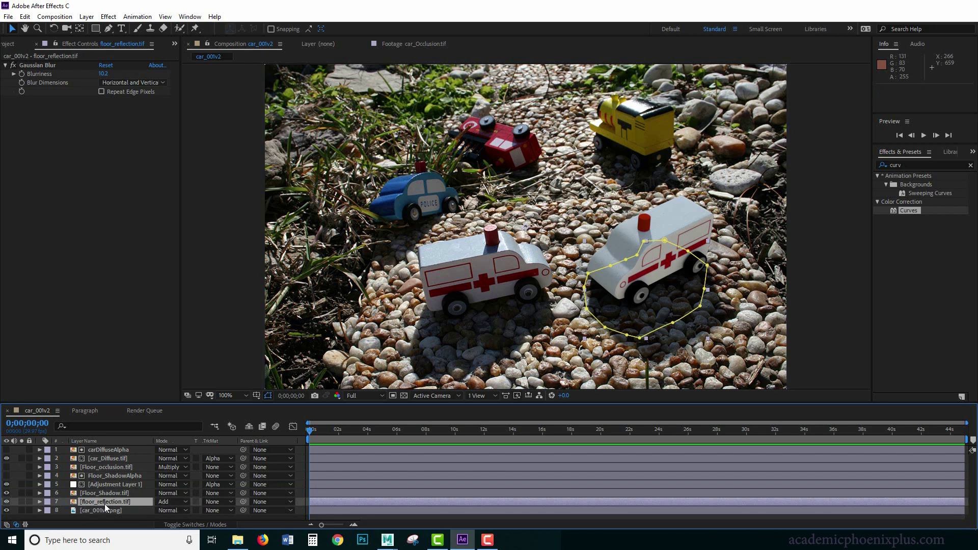
pyautogui.press('t')
pyautogui.moveTo(154, 512); pyautogui.dragTo(184, 511)
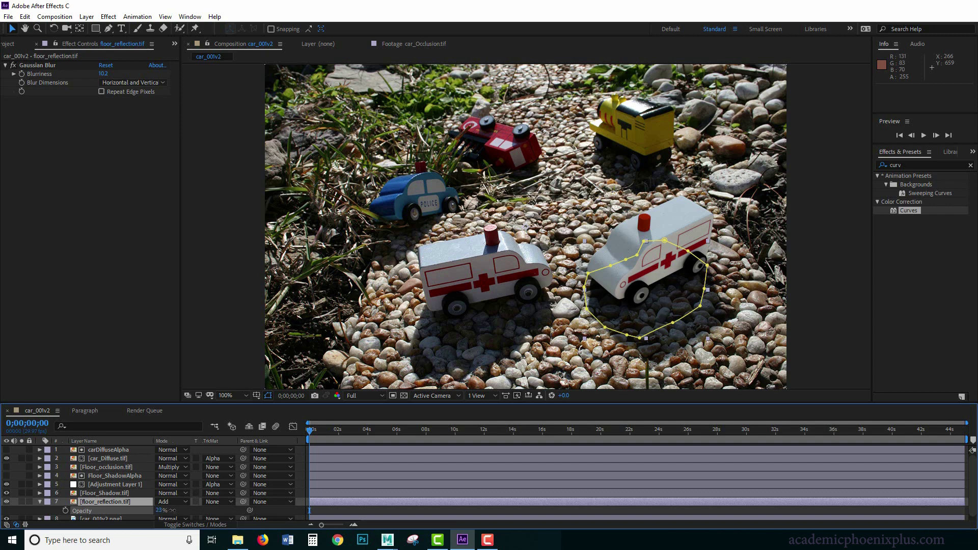
pyautogui.click(233, 360)
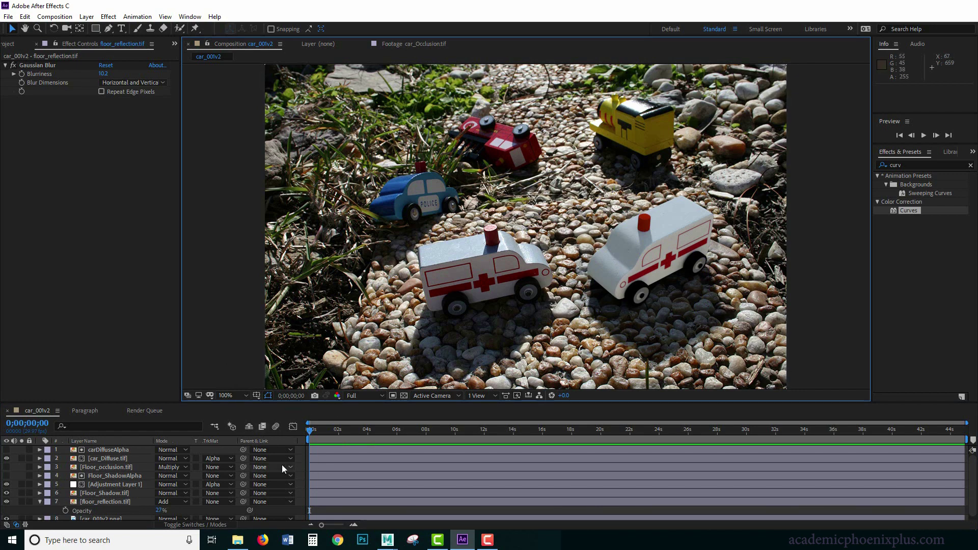
# Step: Pan the composition view upward and enlarge the timeline panel vertically
pyautogui.press('h')
pyautogui.moveTo(808, 290); pyautogui.dragTo(804, 218)
pyautogui.press('v')
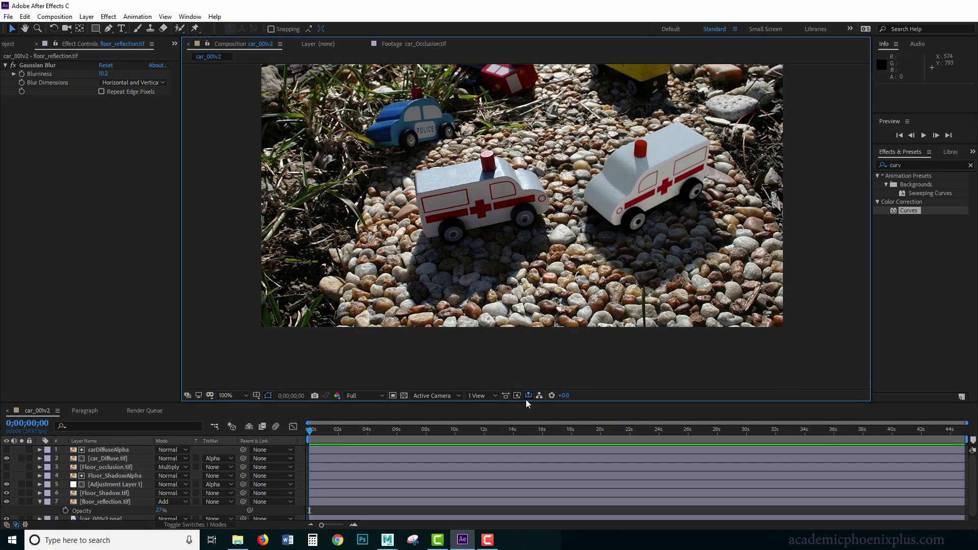
pyautogui.click(520, 402)
pyautogui.moveTo(521, 402); pyautogui.dragTo(521, 357)
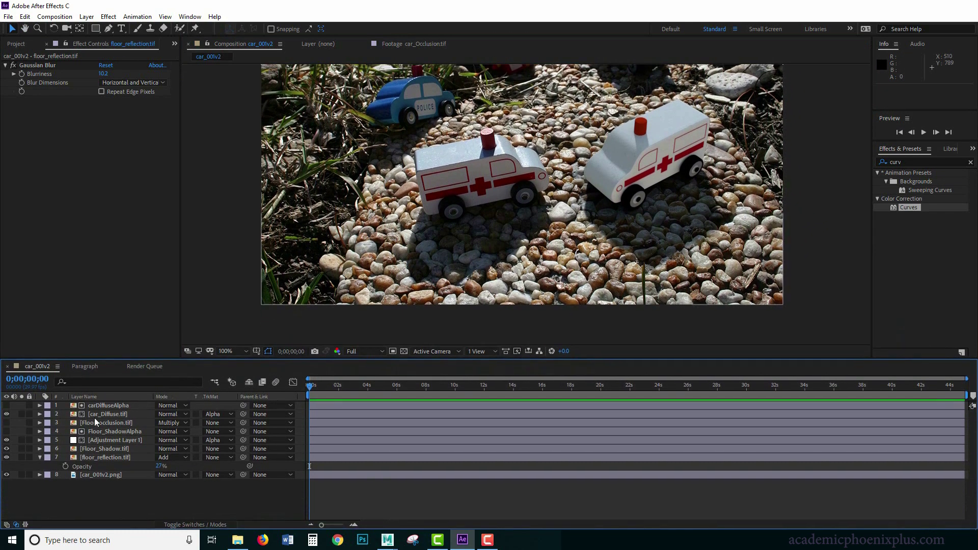
# Step: Preview the footage items in the Project panel and pick car_shadow.tif
pyautogui.click(16, 43)
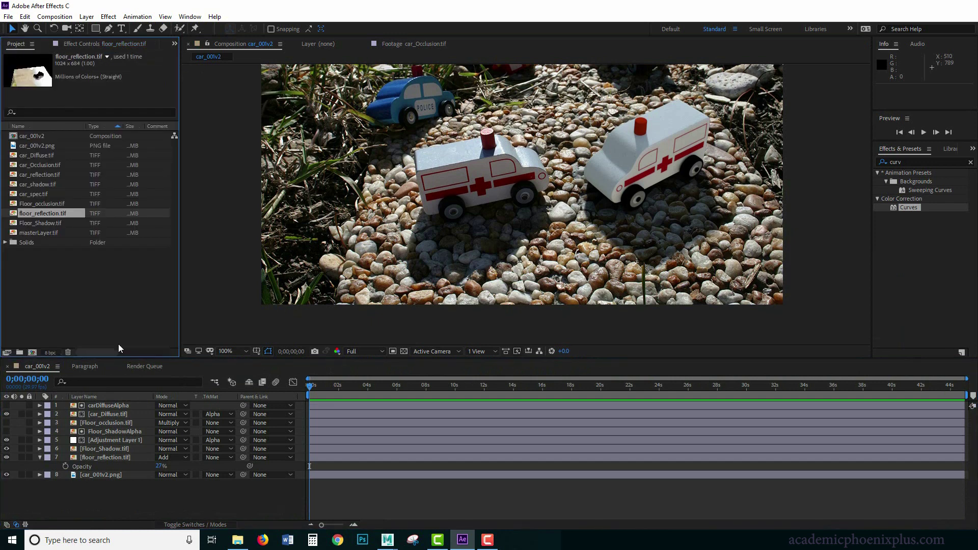
pyautogui.click(101, 406)
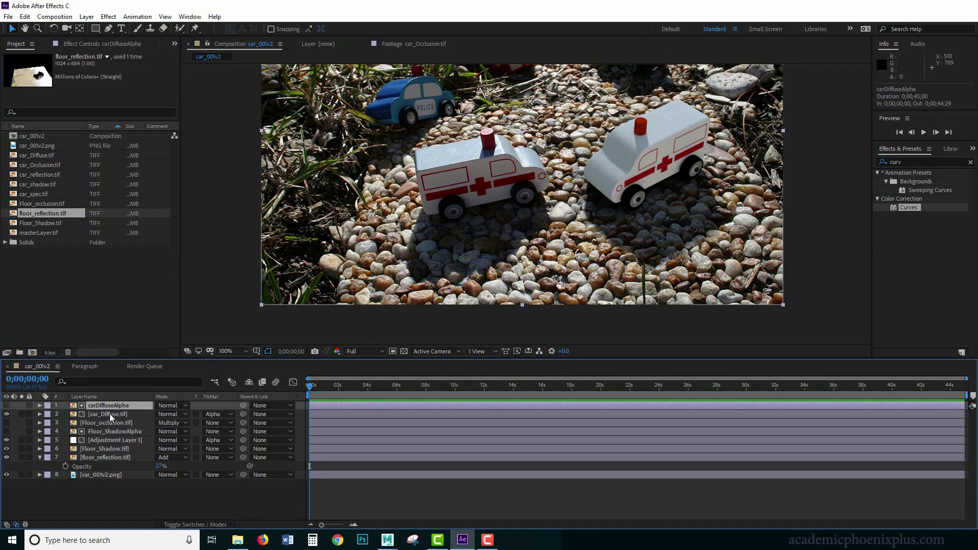
pyautogui.click(110, 414)
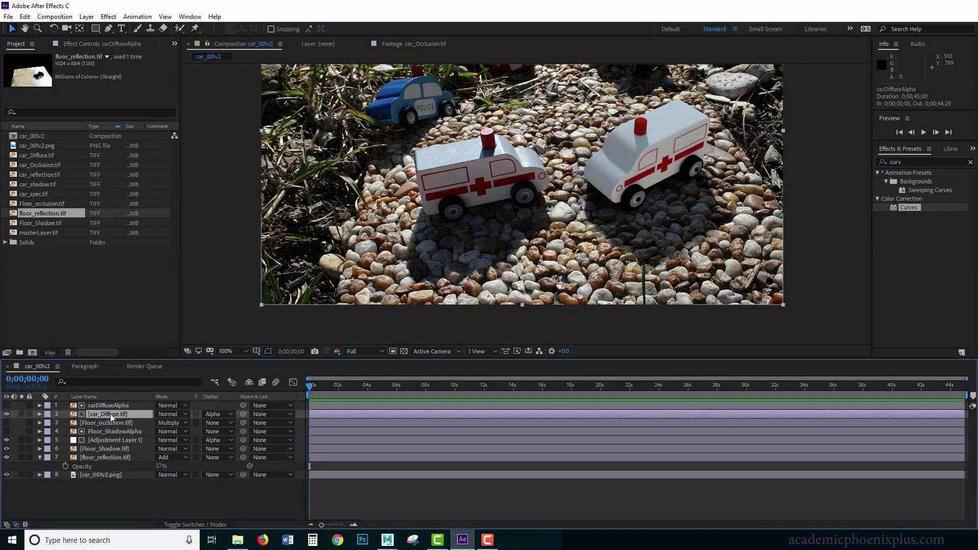
pyautogui.click(39, 457)
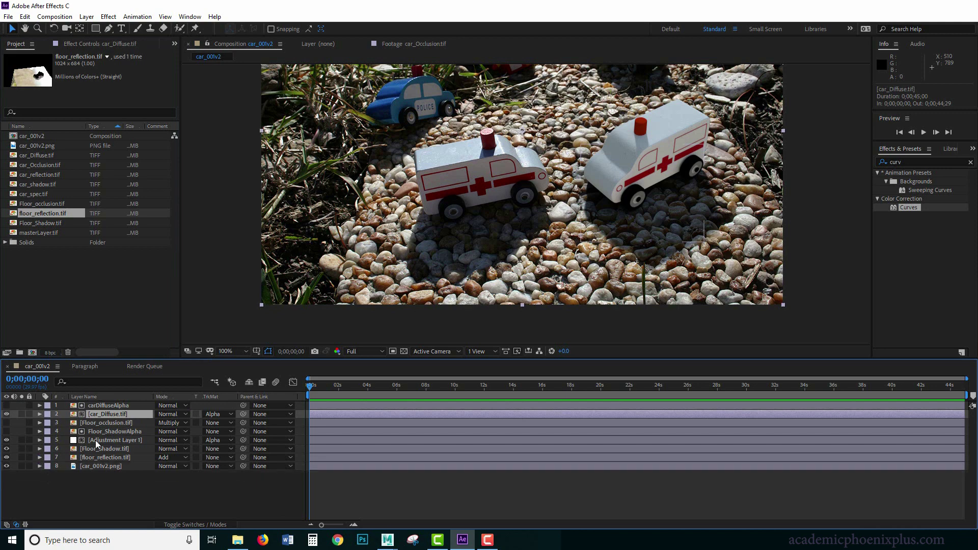
pyautogui.click(45, 205)
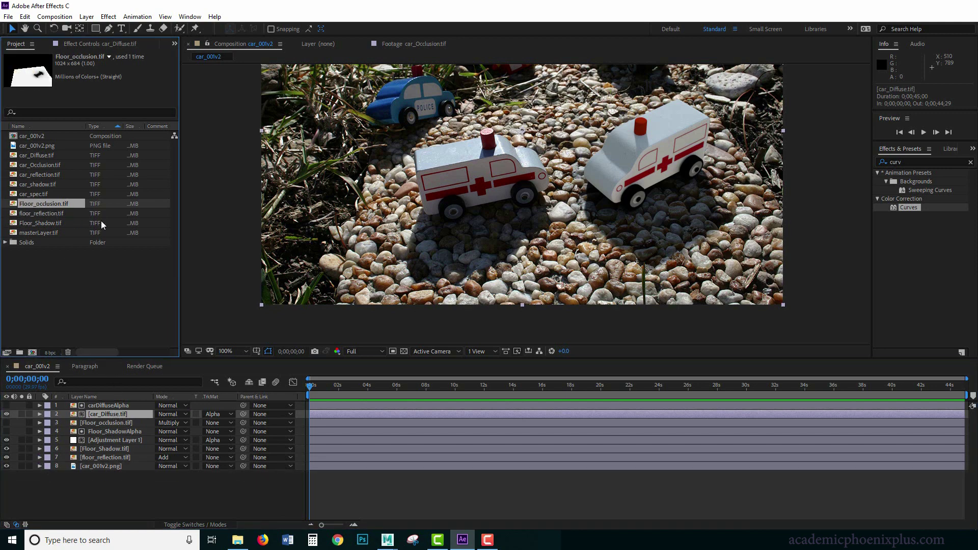
pyautogui.click(47, 194)
pyautogui.click(43, 184)
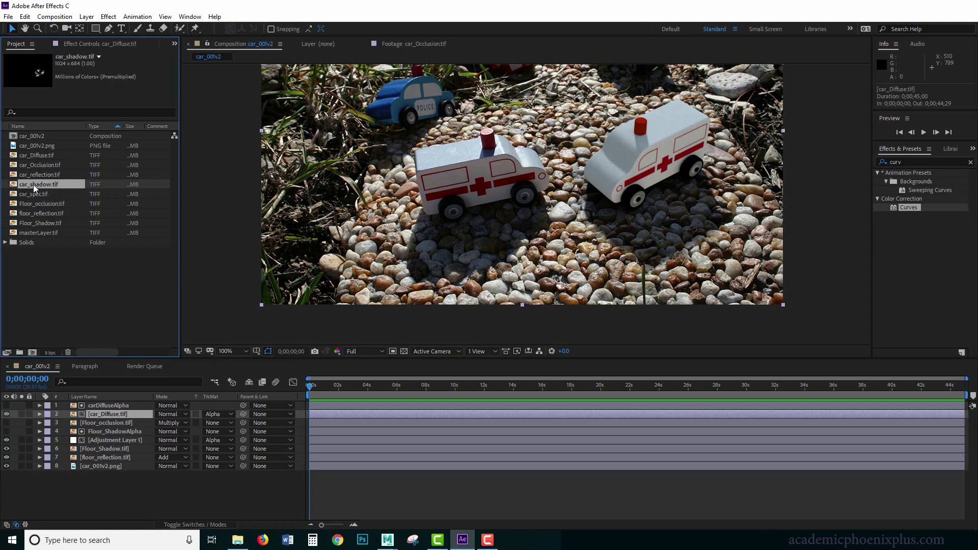
# Step: Add car_shadow.tif as the top layer, trying Divide before returning to Normal blending
pyautogui.click(111, 405)
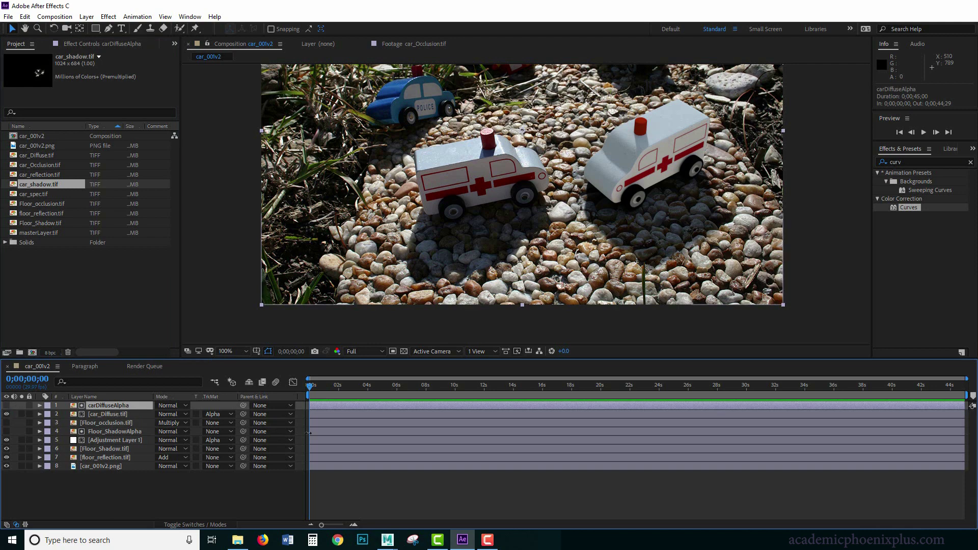
pyautogui.moveTo(45, 186); pyautogui.dragTo(101, 407)
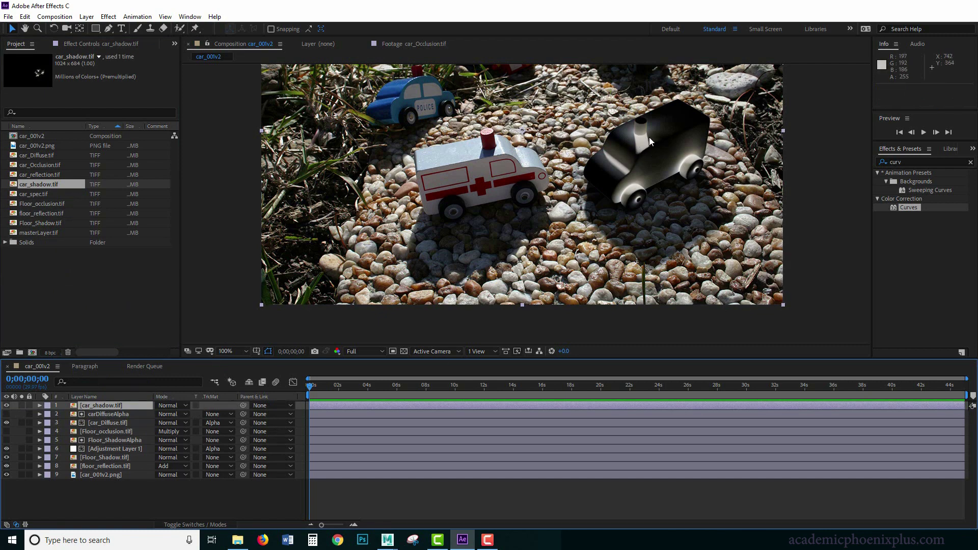
pyautogui.click(179, 406)
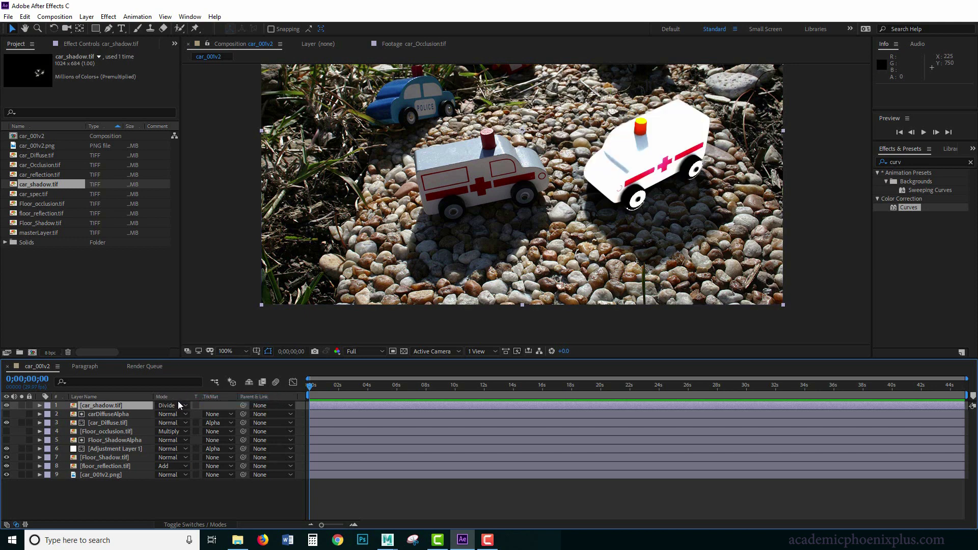
pyautogui.click(168, 405)
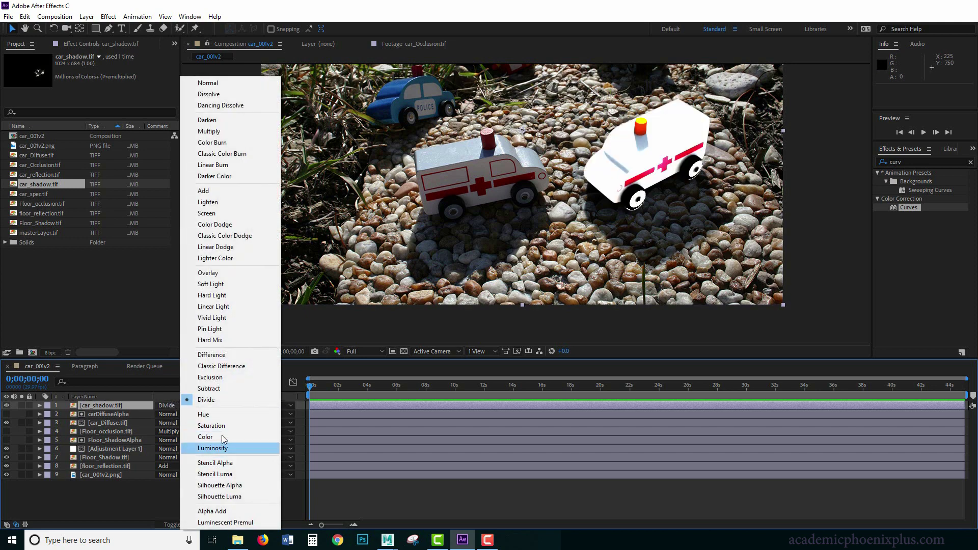
pyautogui.click(208, 83)
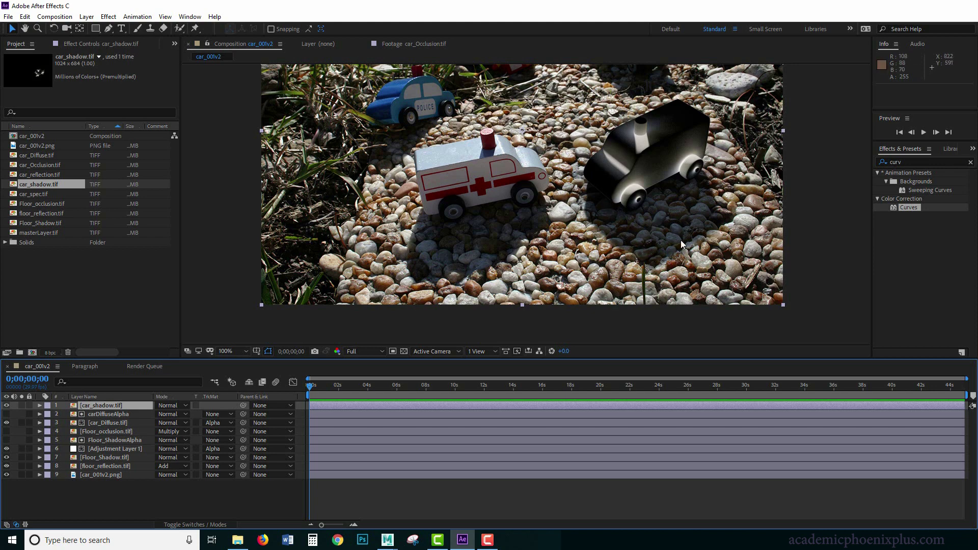
pyautogui.click(920, 162)
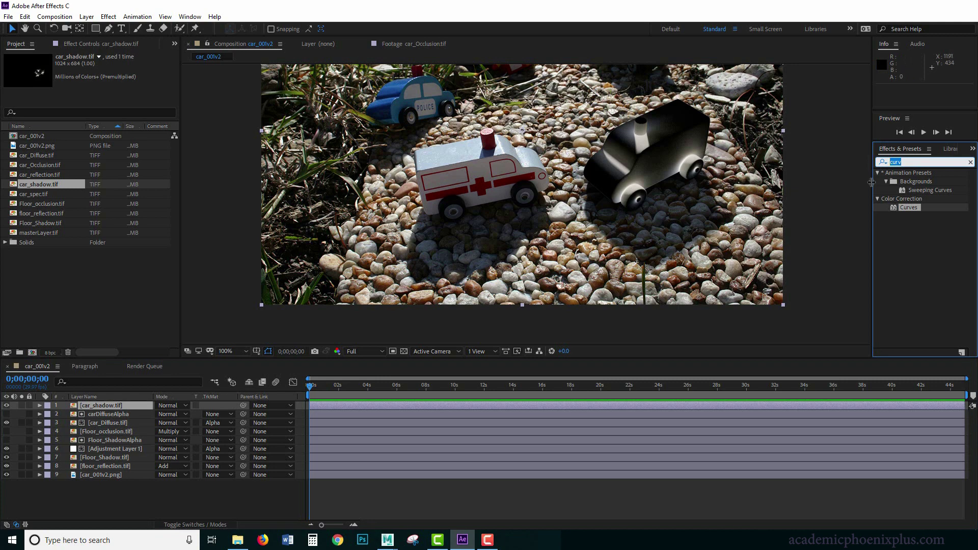
# Step: Apply Invert to car_shadow.tif, blend it with Multiply, and lower its opacity to about 80%
pyautogui.write('inve')
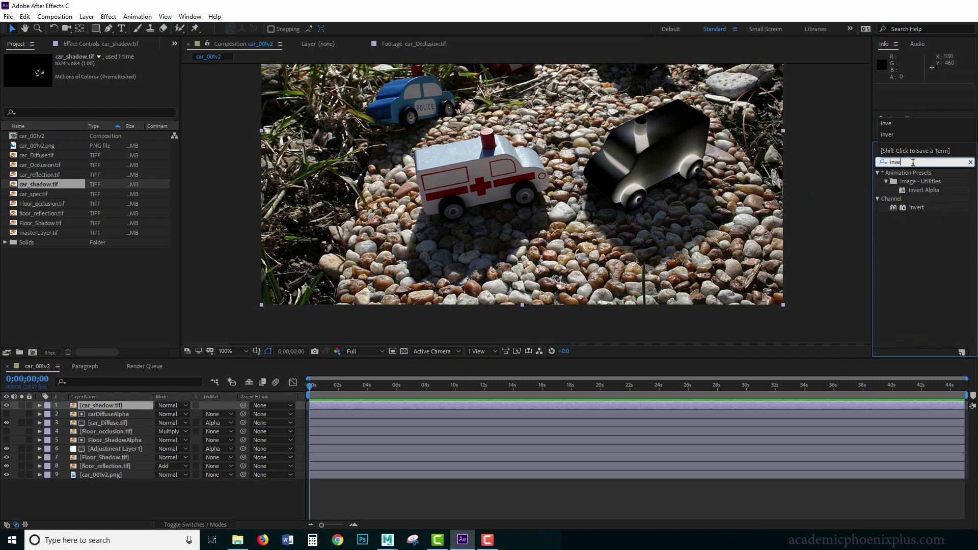
pyautogui.moveTo(917, 207); pyautogui.dragTo(750, 288)
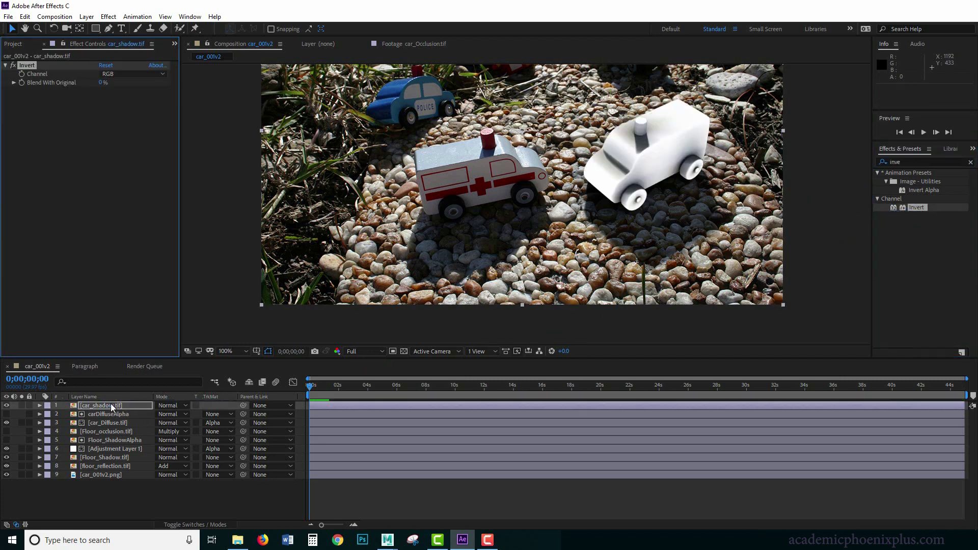
pyautogui.click(172, 405)
pyautogui.click(208, 131)
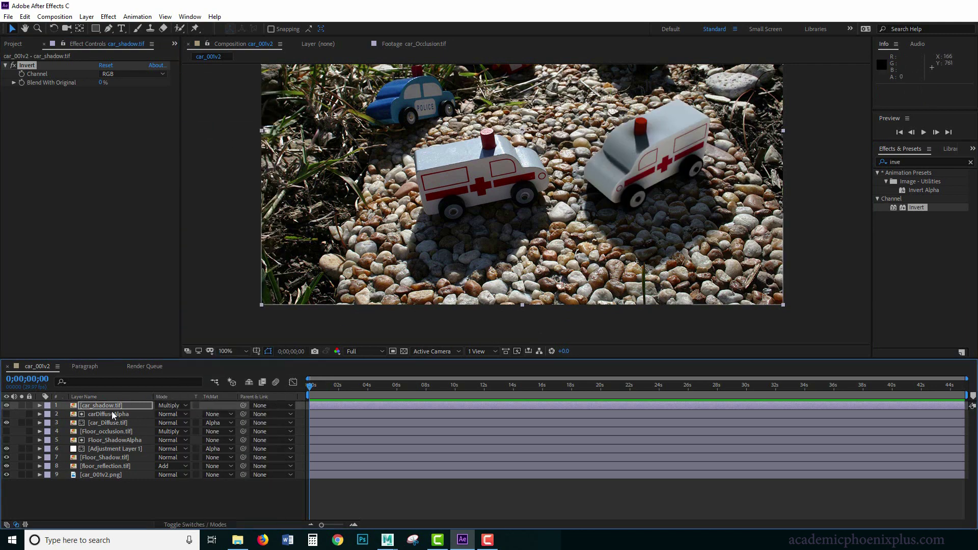
pyautogui.click(128, 405)
pyautogui.press('t')
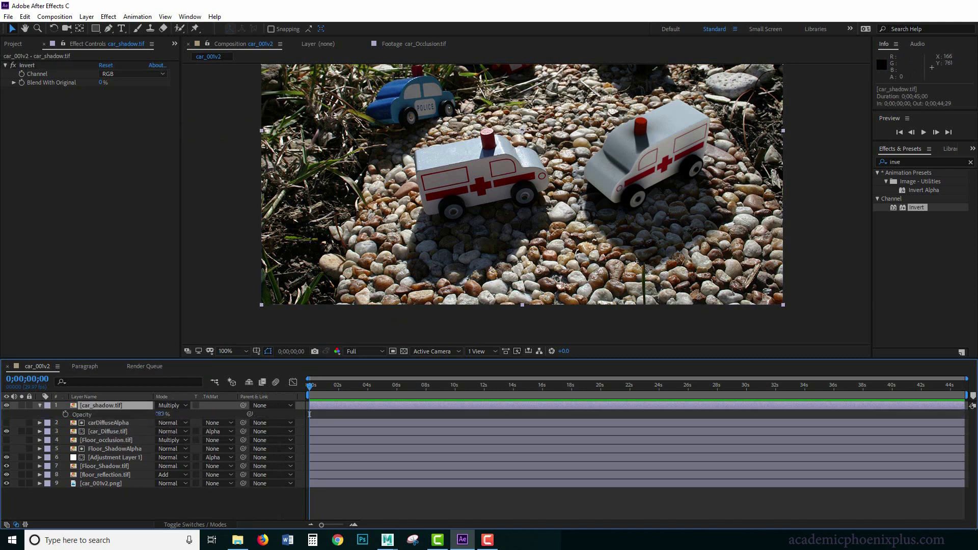
pyautogui.moveTo(159, 413); pyautogui.dragTo(150, 414)
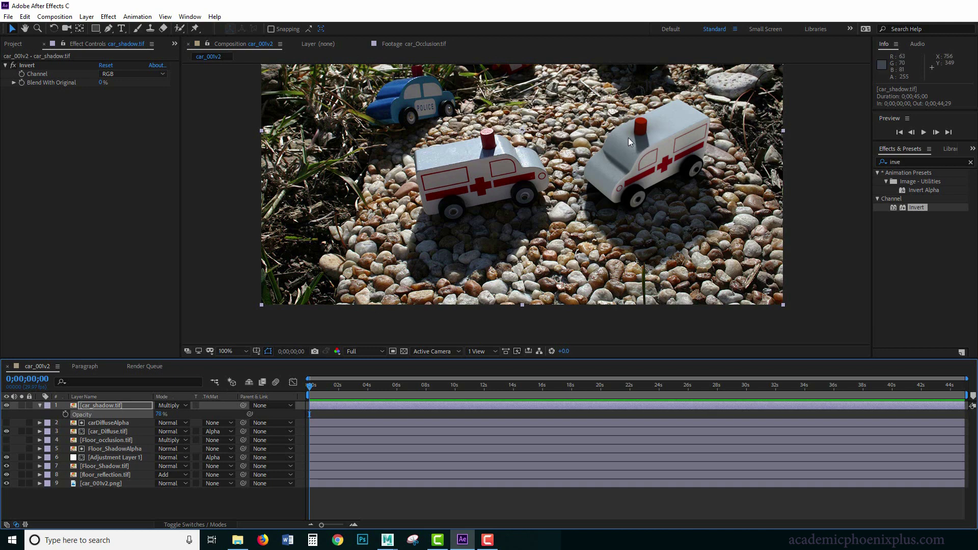
pyautogui.click(118, 412)
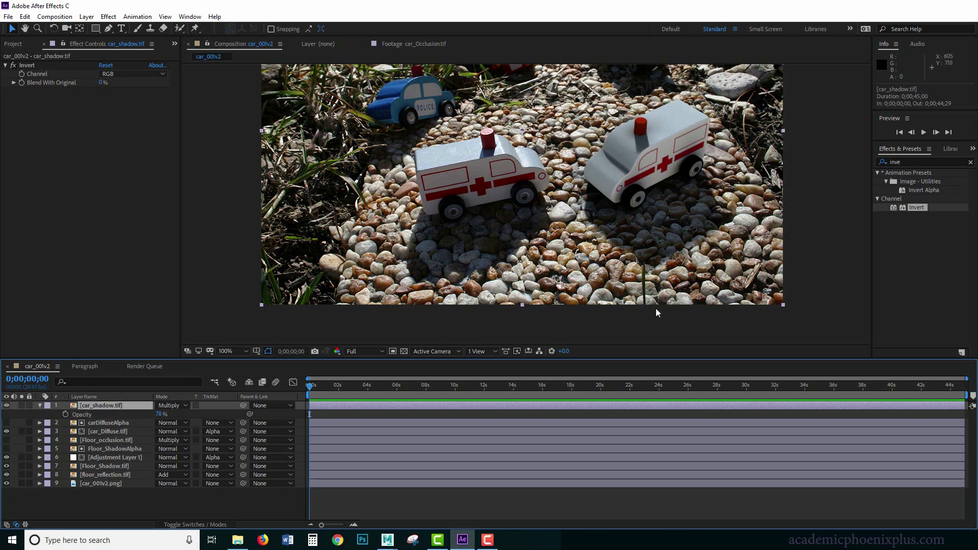
pyautogui.click(892, 162)
# Step: Add a Curves effect to car_shadow.tif and switch it to the Blue channel
pyautogui.write('cur')
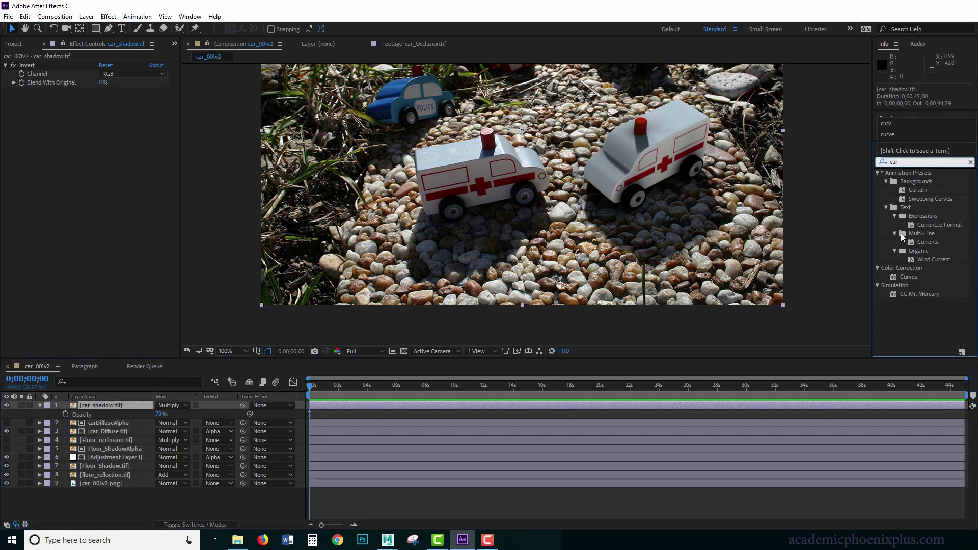
pyautogui.moveTo(909, 277); pyautogui.dragTo(96, 406)
pyautogui.click(129, 73)
pyautogui.click(123, 119)
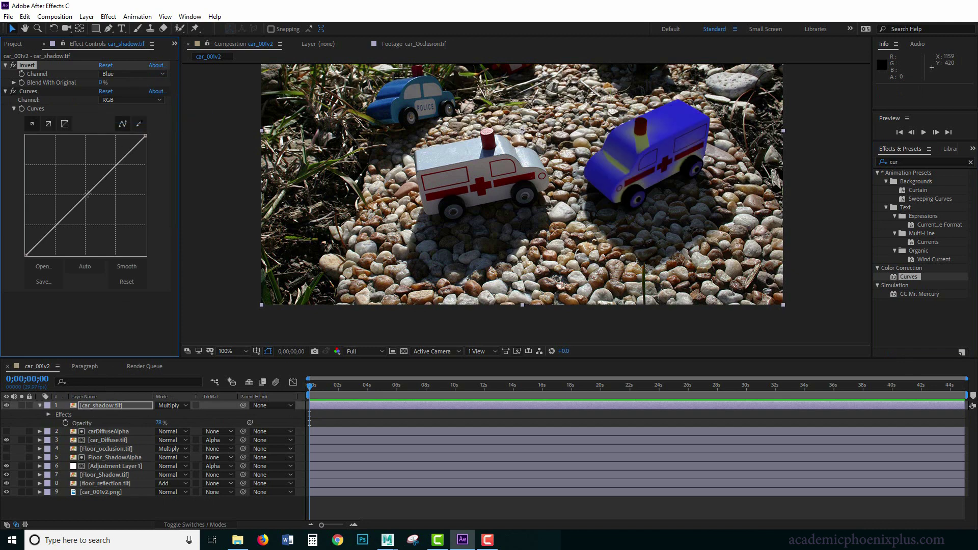
pyautogui.hotkey('ctrl', 'z')
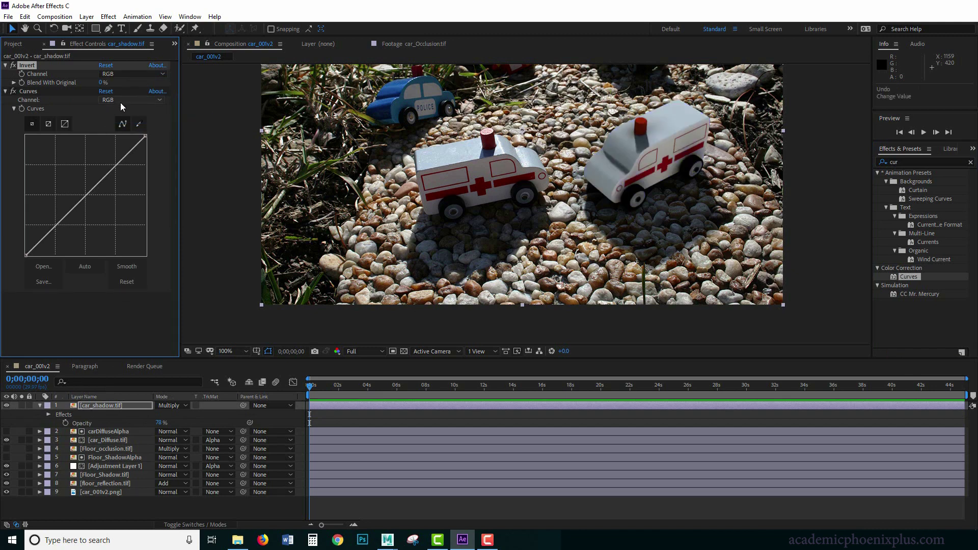
pyautogui.click(126, 101)
pyautogui.click(7, 66)
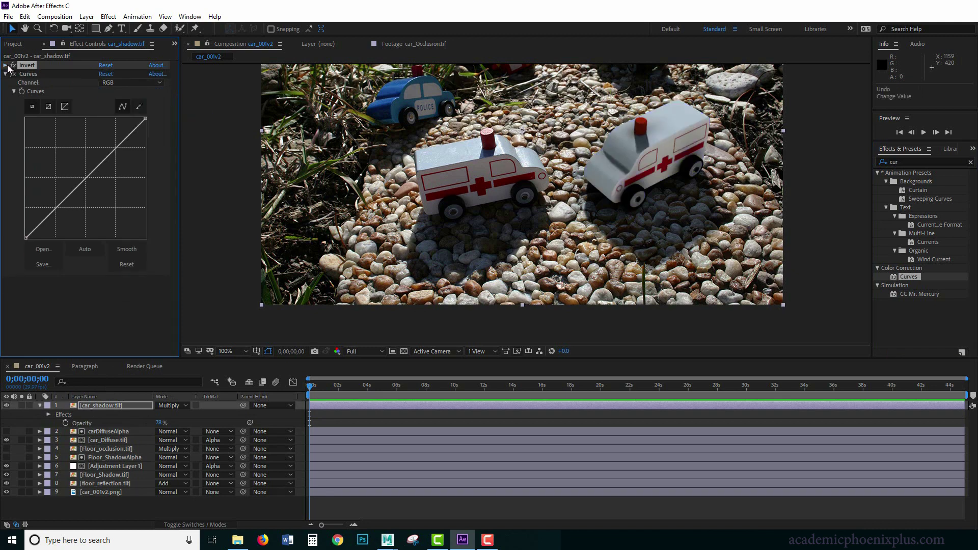
pyautogui.click(128, 82)
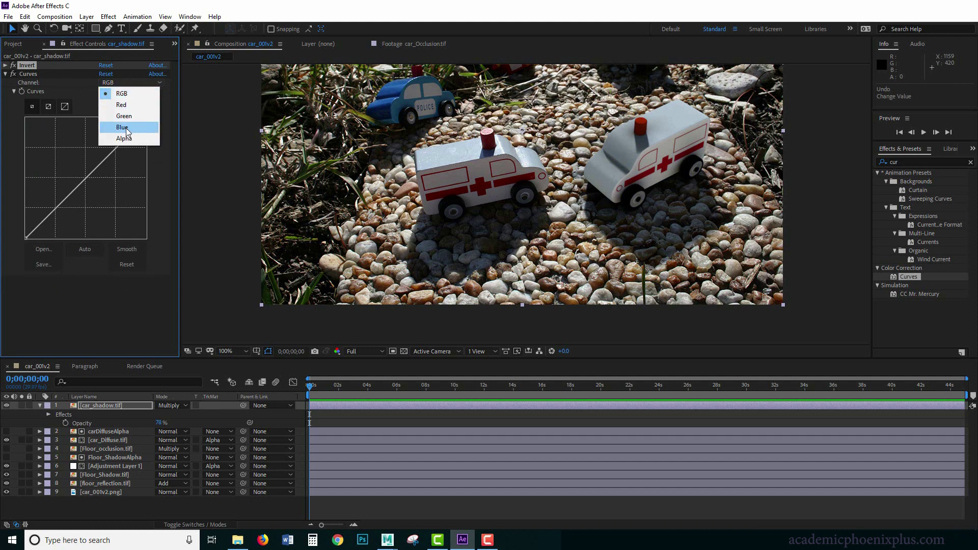
pyautogui.click(33, 80)
pyautogui.click(137, 83)
pyautogui.click(125, 127)
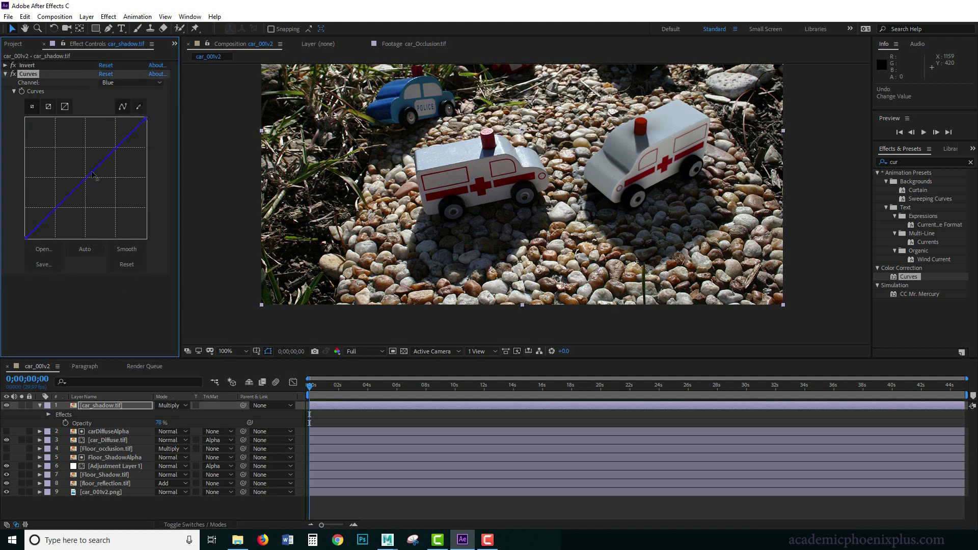
# Step: Try blue, green and red curve tweaks, undo them, and ease the blue curve toward neutral
pyautogui.moveTo(93, 175); pyautogui.dragTo(88, 170)
pyautogui.moveTo(85, 162); pyautogui.dragTo(91, 166)
pyautogui.click(132, 82)
pyautogui.click(128, 119)
pyautogui.moveTo(91, 173); pyautogui.dragTo(100, 182)
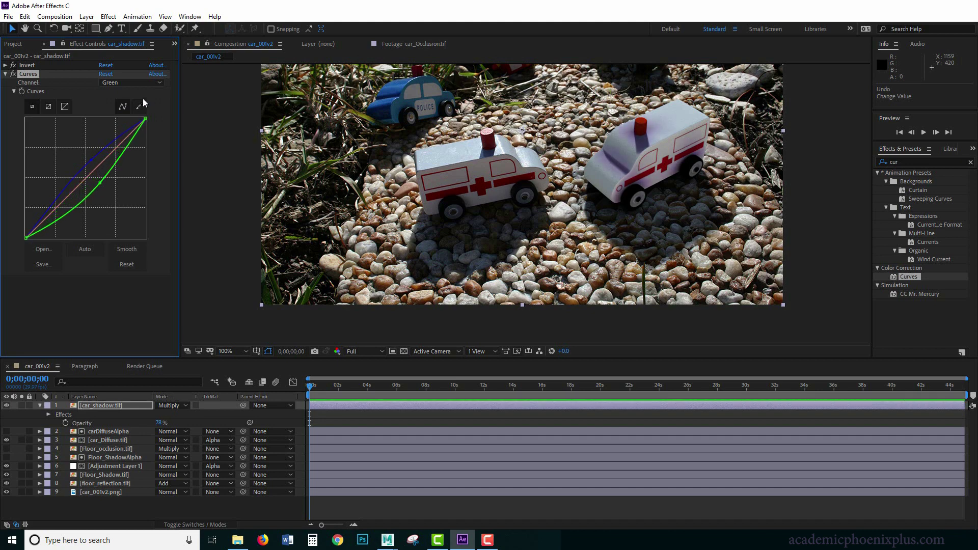
pyautogui.click(133, 82)
pyautogui.click(128, 103)
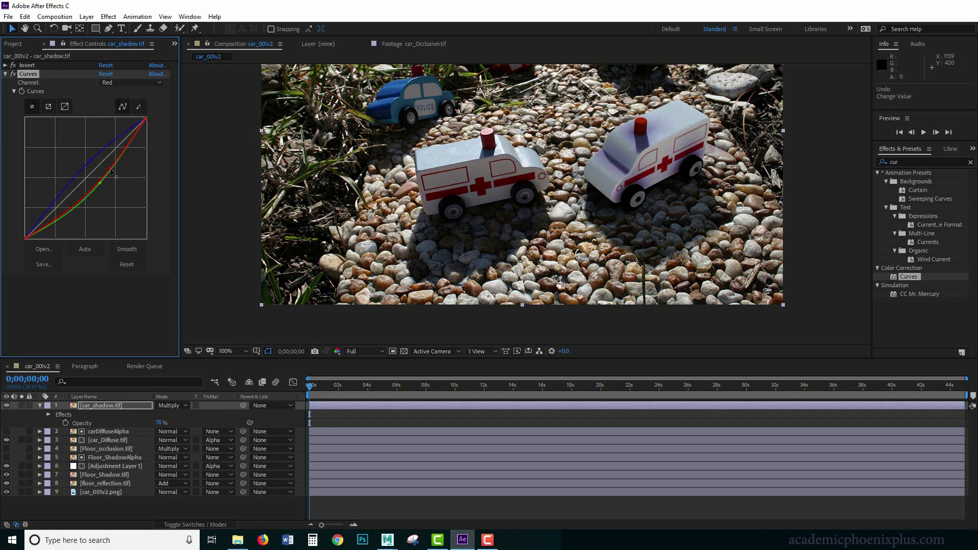
pyautogui.moveTo(111, 172); pyautogui.dragTo(135, 202)
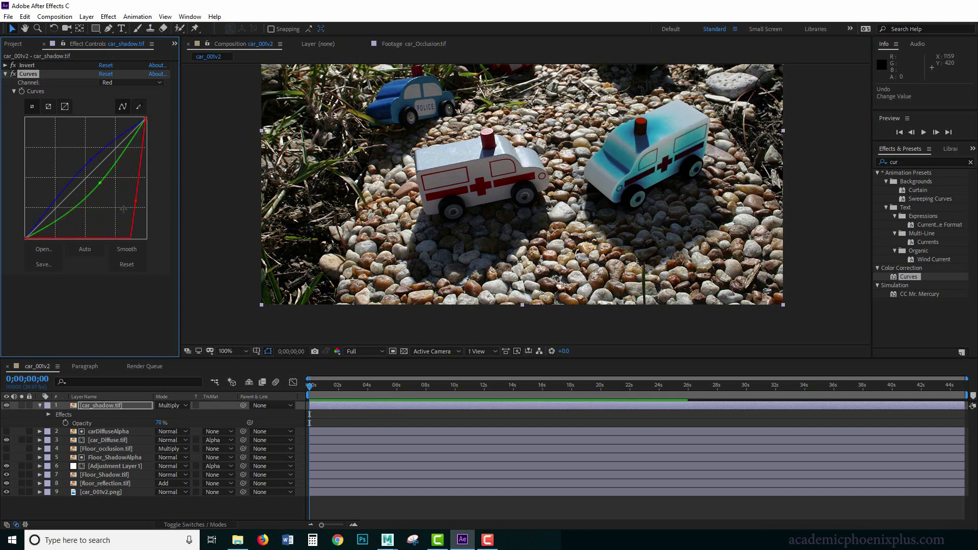
pyautogui.hotkey('ctrl', 'z')
pyautogui.hotkey('ctrl', 'z')
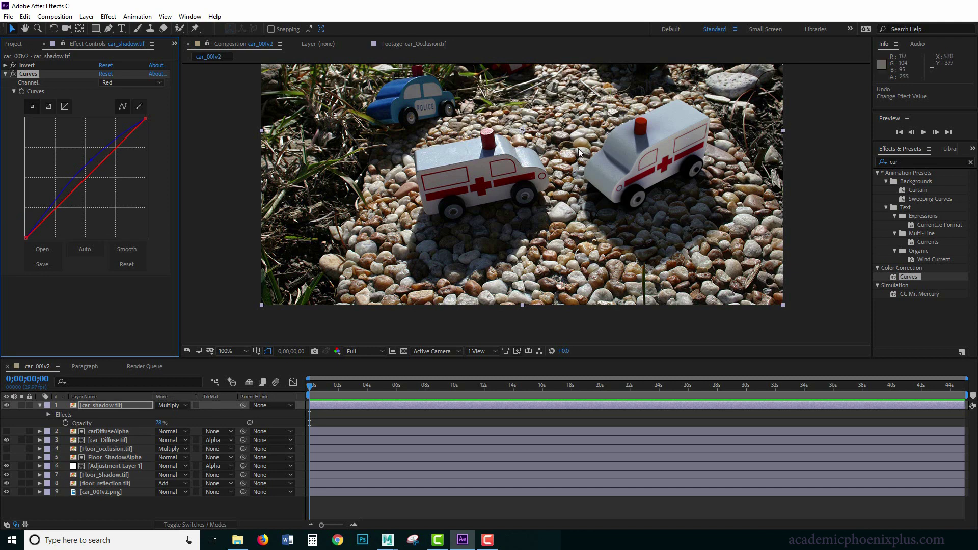
pyautogui.hotkey('ctrl', 'z')
pyautogui.moveTo(90, 162); pyautogui.dragTo(92, 166)
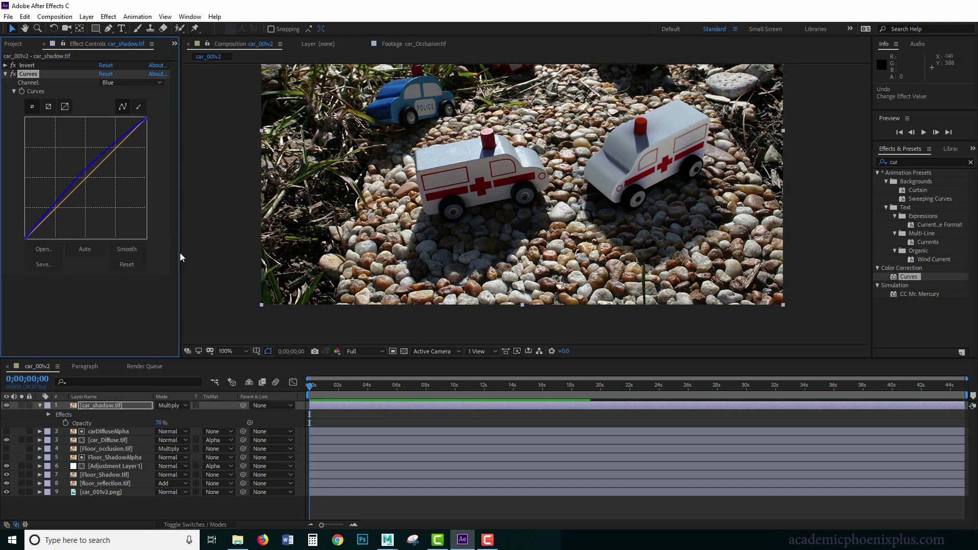
pyautogui.click(15, 44)
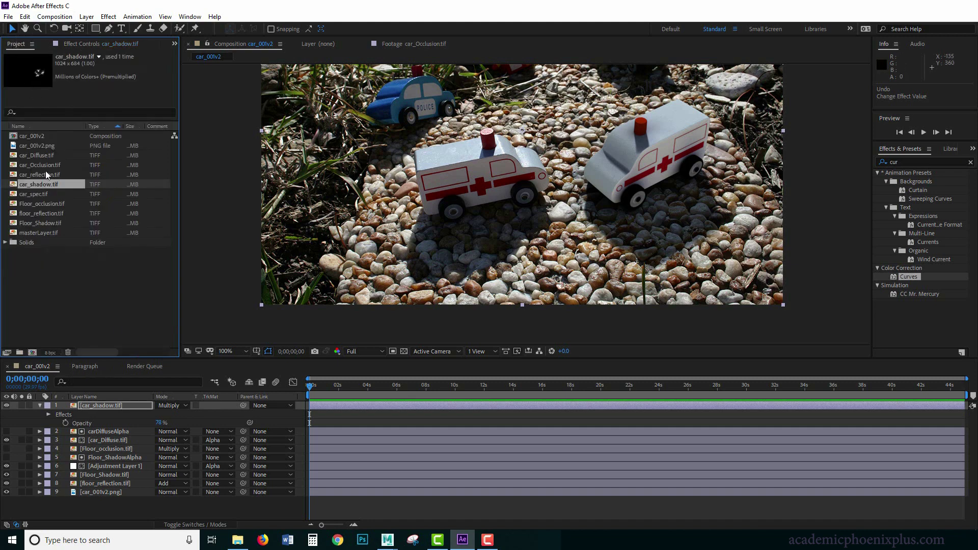
# Step: Add car_spec.tif below car_shadow.tif and blend it in Screen mode
pyautogui.moveTo(44, 197); pyautogui.dragTo(77, 424)
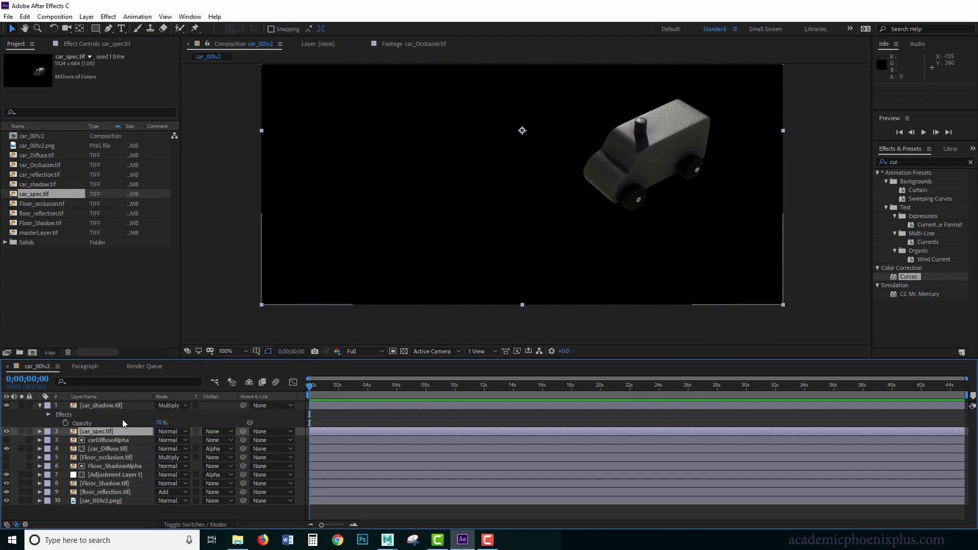
pyautogui.click(104, 405)
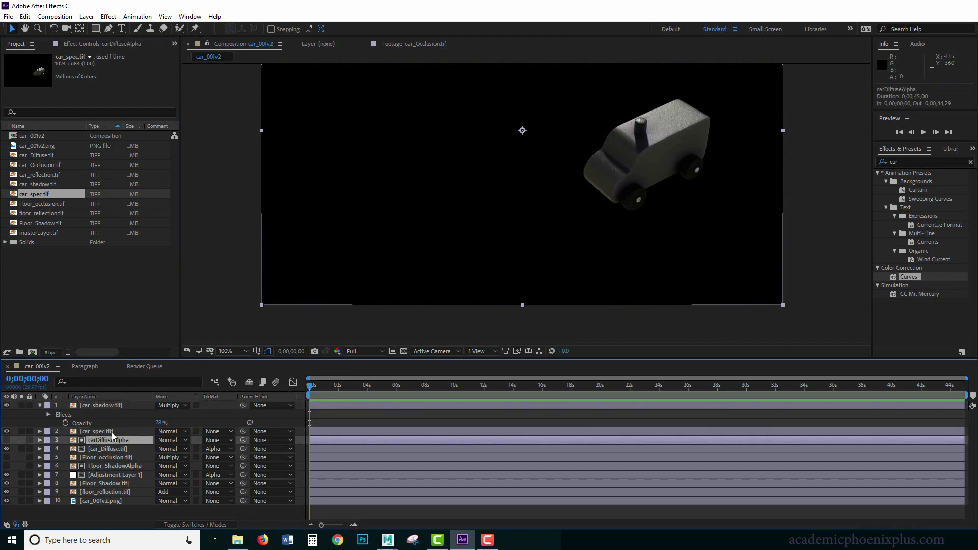
pyautogui.click(109, 432)
pyautogui.click(173, 431)
pyautogui.click(184, 436)
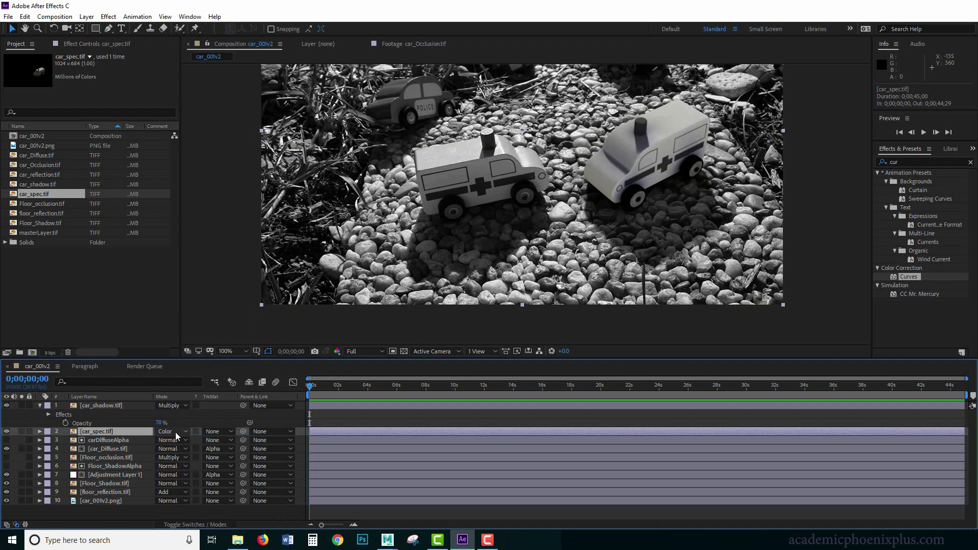
pyautogui.click(173, 432)
pyautogui.click(226, 213)
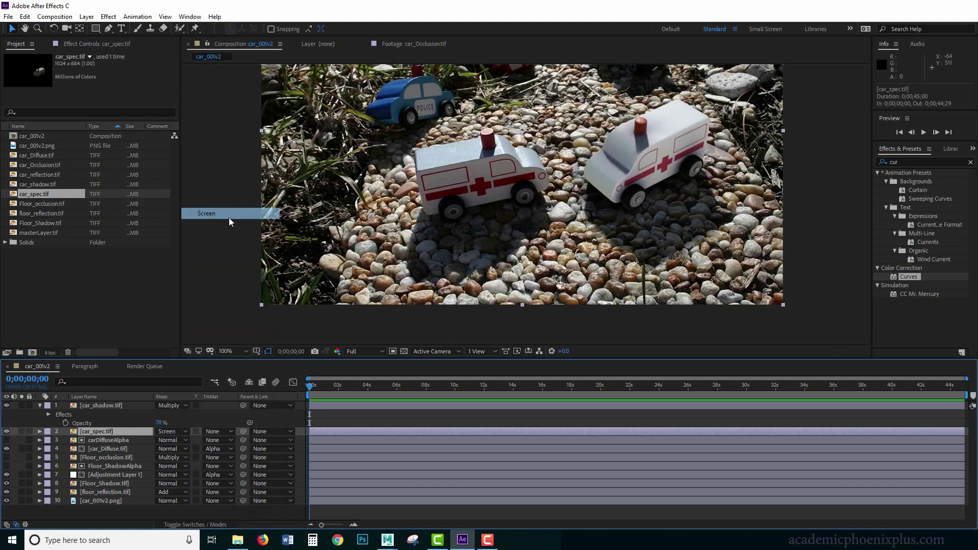
# Step: Hide the shadow layer, compare the specular pass on and off, and set its opacity to 76%
pyautogui.click(6, 405)
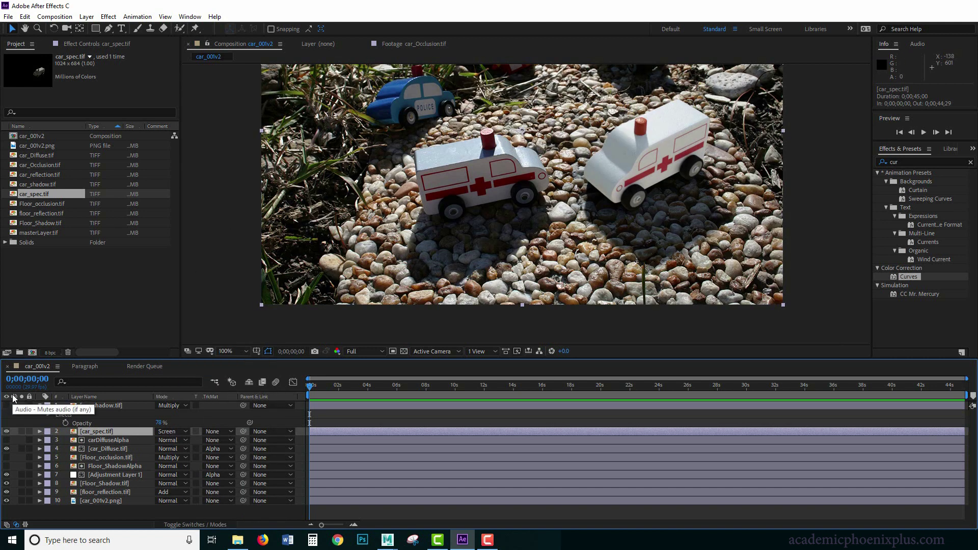
pyautogui.click(7, 431)
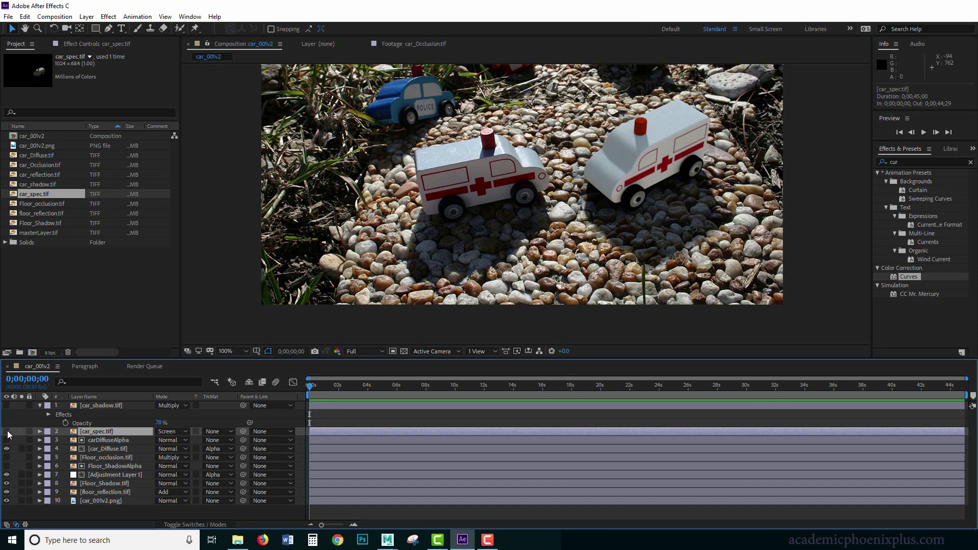
pyautogui.click(7, 431)
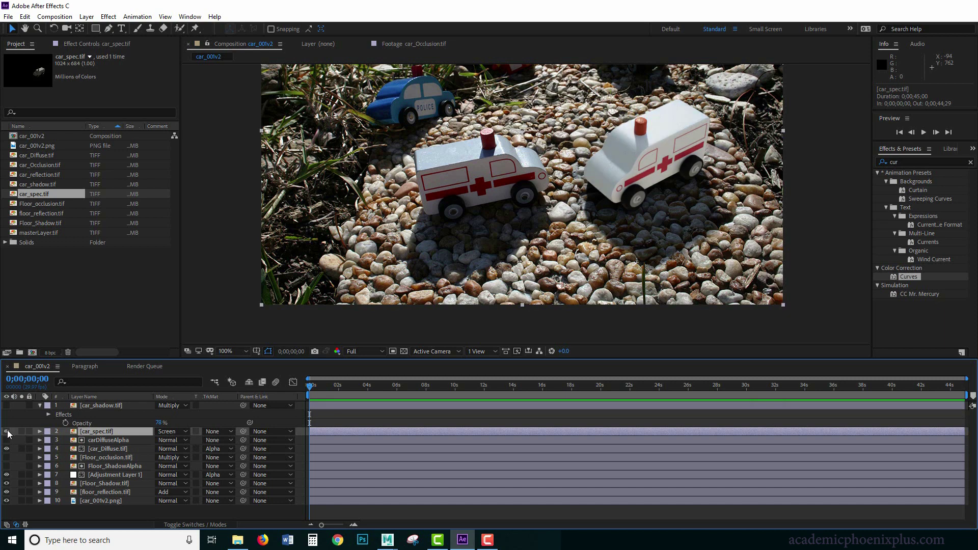
pyautogui.click(7, 431)
pyautogui.click(6, 432)
pyautogui.press('t')
pyautogui.moveTo(161, 440); pyautogui.dragTo(136, 441)
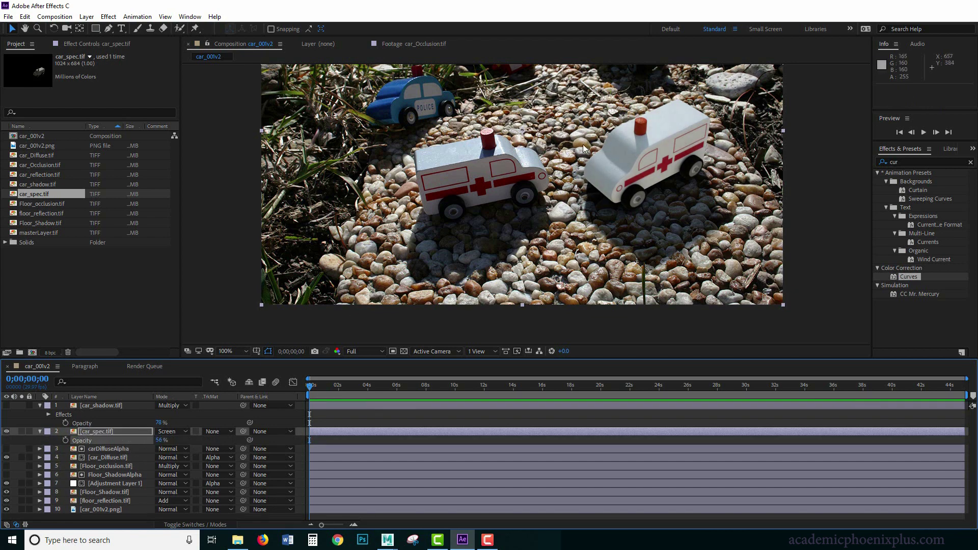
pyautogui.moveTo(160, 441); pyautogui.dragTo(165, 440)
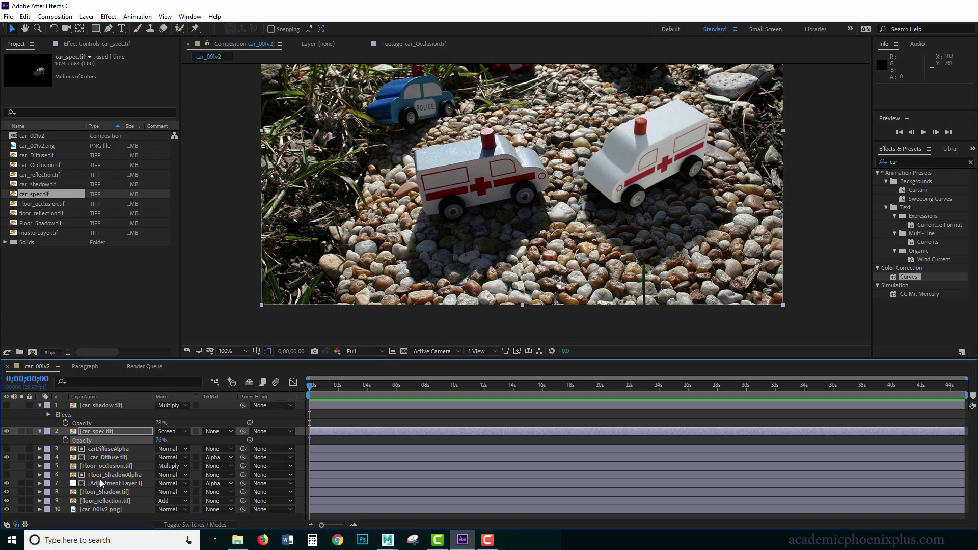
# Step: Apply Curves to car_Diffuse.tif and bow its RGB curve down to darken it
pyautogui.click(115, 457)
pyautogui.click(118, 464)
pyautogui.click(118, 458)
pyautogui.moveTo(912, 277); pyautogui.dragTo(114, 457)
pyautogui.moveTo(91, 163); pyautogui.dragTo(97, 179)
# Step: Raise the Blue curve and lower the Red curve in car_Diffuse.tif's Curves
pyautogui.click(138, 74)
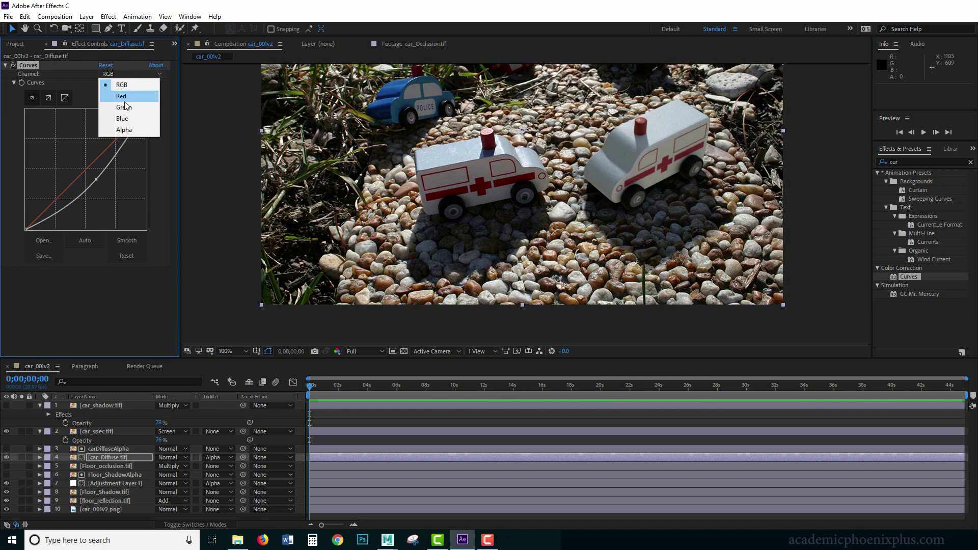
pyautogui.click(123, 118)
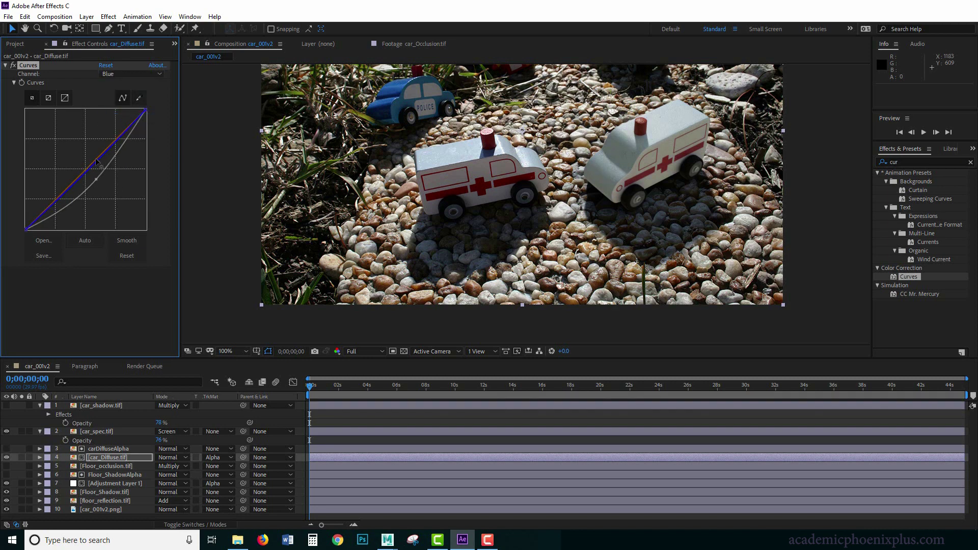
pyautogui.moveTo(97, 161); pyautogui.dragTo(95, 158)
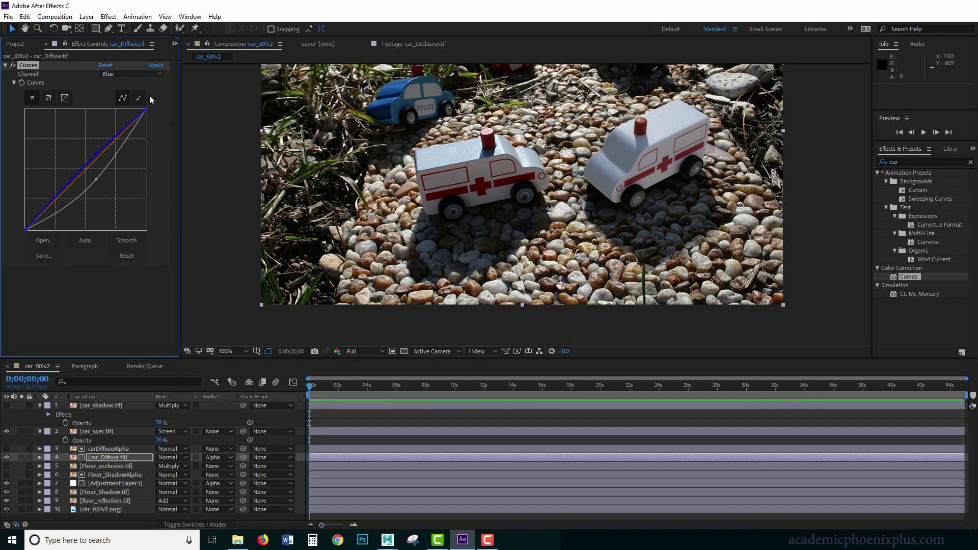
pyautogui.click(141, 74)
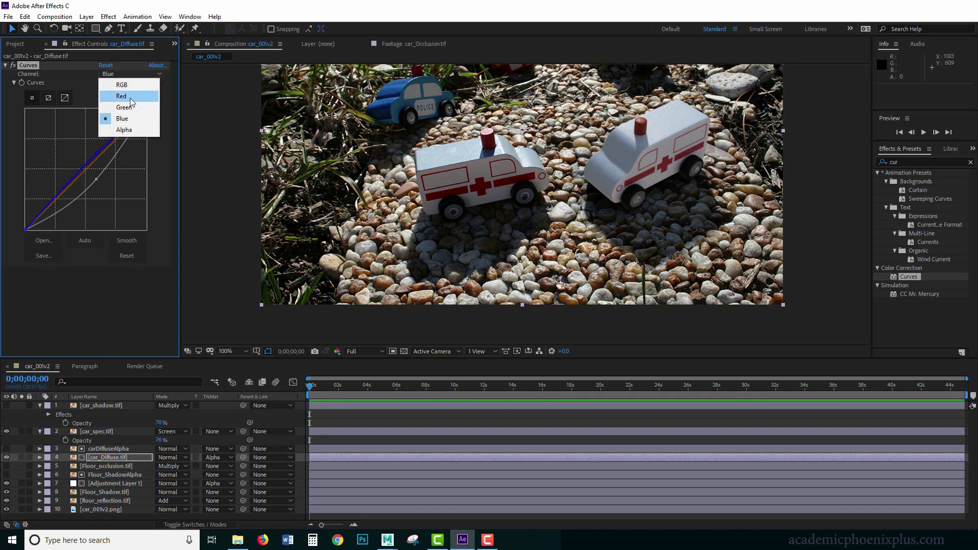
pyautogui.click(130, 97)
pyautogui.moveTo(97, 160); pyautogui.dragTo(100, 159)
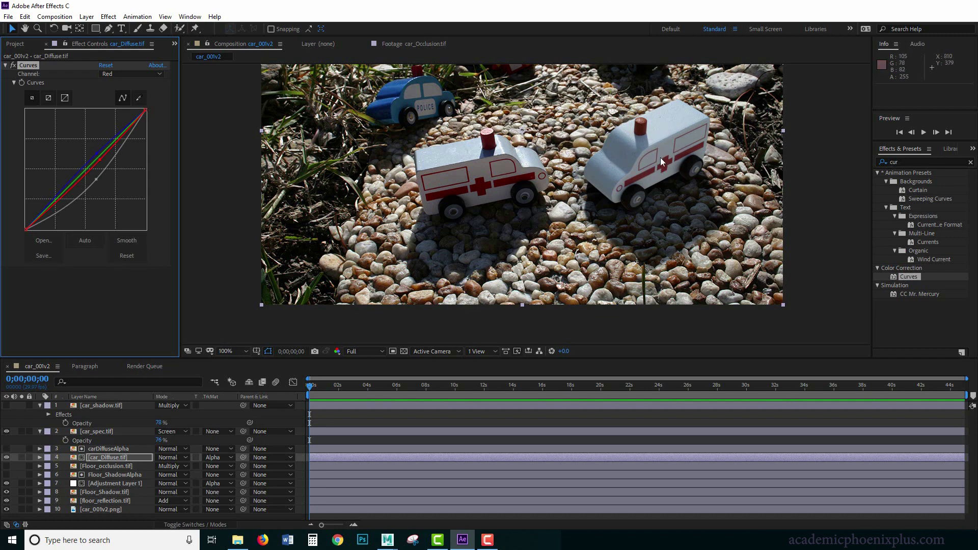
# Step: Undo the red curve overshoot and fine-tune the combined RGB curve
pyautogui.moveTo(100, 159); pyautogui.dragTo(100, 155)
pyautogui.hotkey('ctrl', 'z')
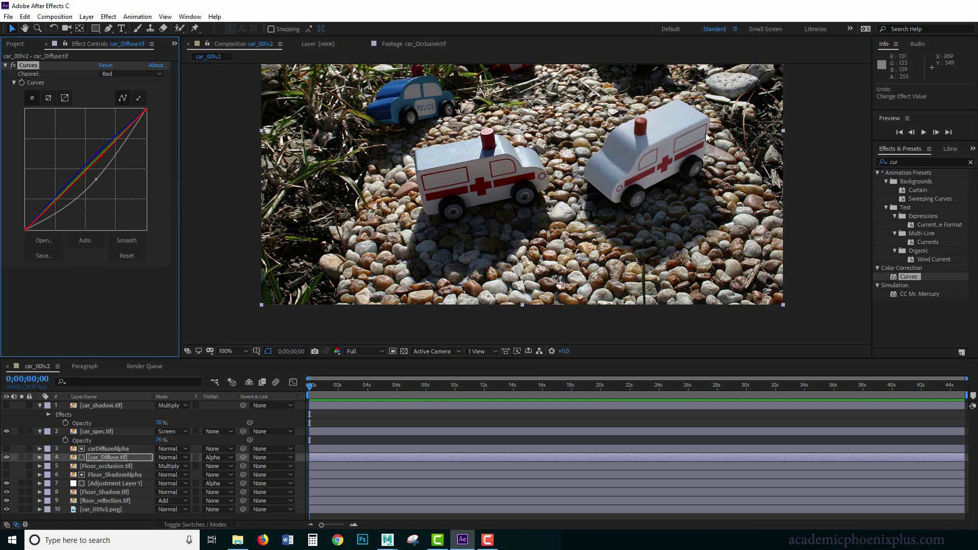
pyautogui.click(126, 75)
pyautogui.click(125, 83)
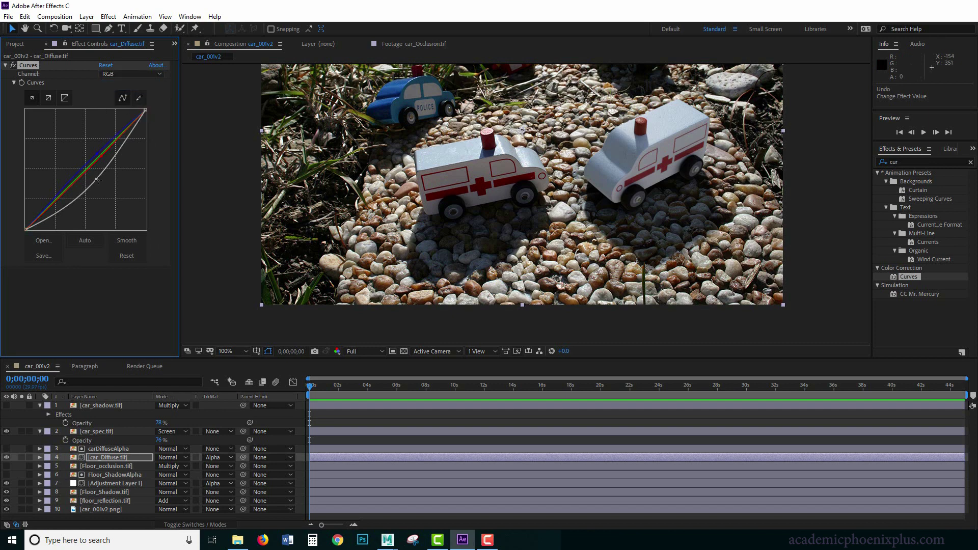
pyautogui.moveTo(98, 179); pyautogui.dragTo(99, 180)
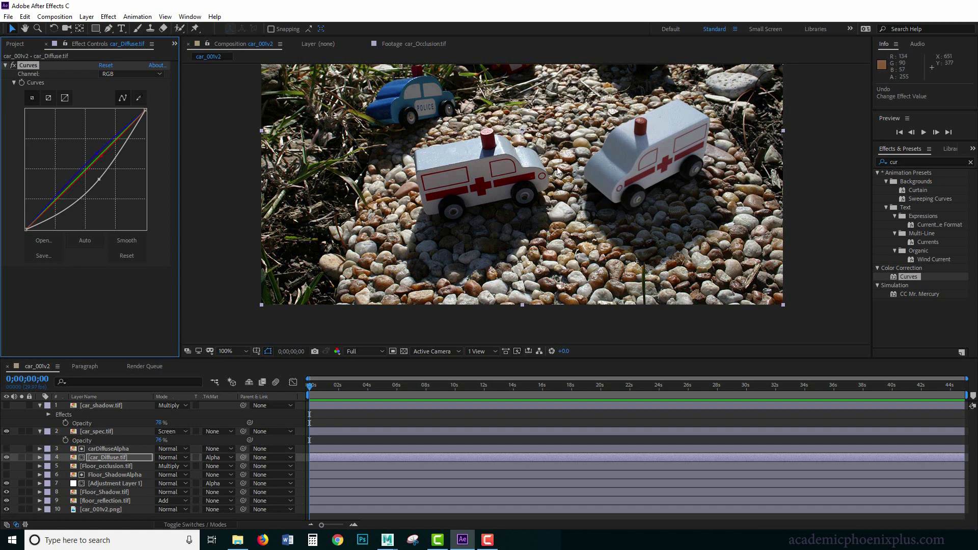
# Step: Raise car_spec.tif's opacity back to 100%
pyautogui.click(110, 432)
pyautogui.click(39, 431)
pyautogui.click(40, 405)
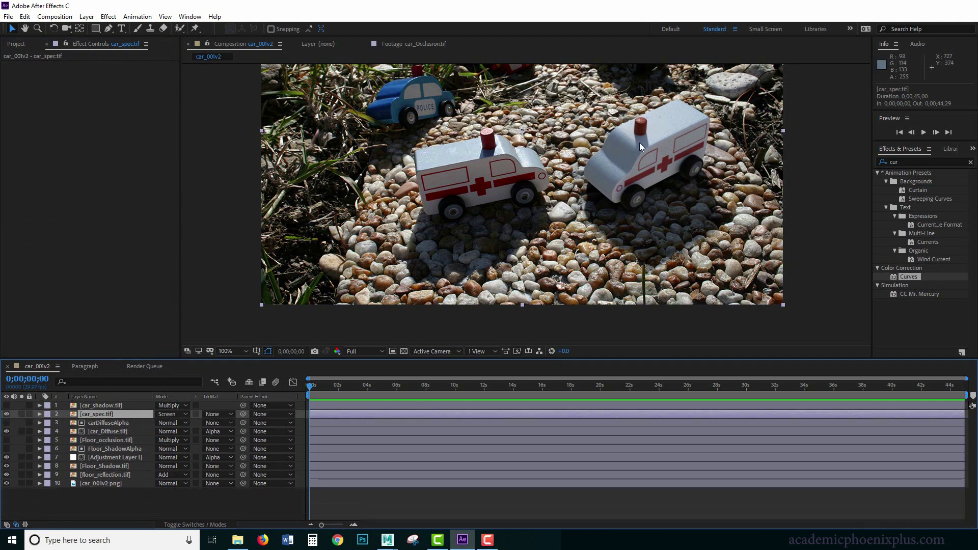
pyautogui.press('t')
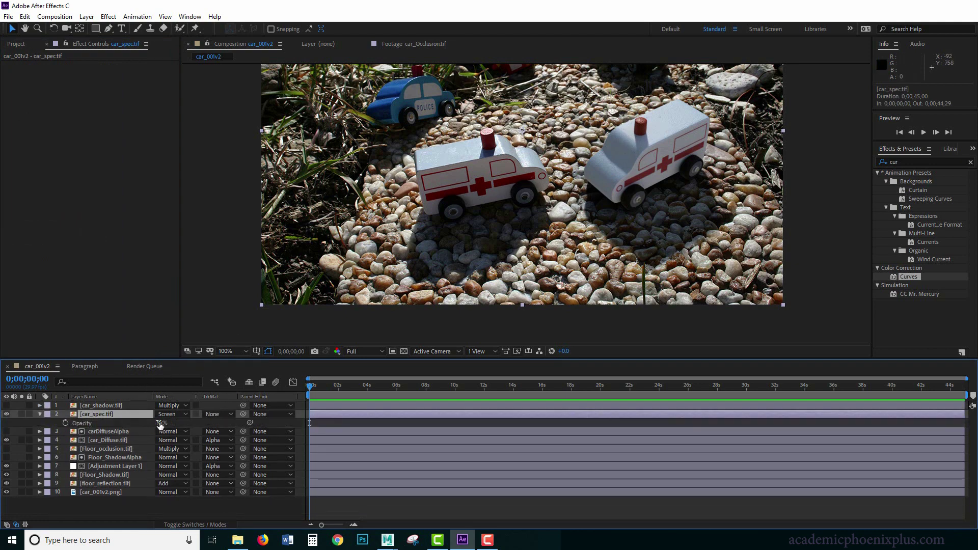
pyautogui.moveTo(160, 423); pyautogui.dragTo(175, 422)
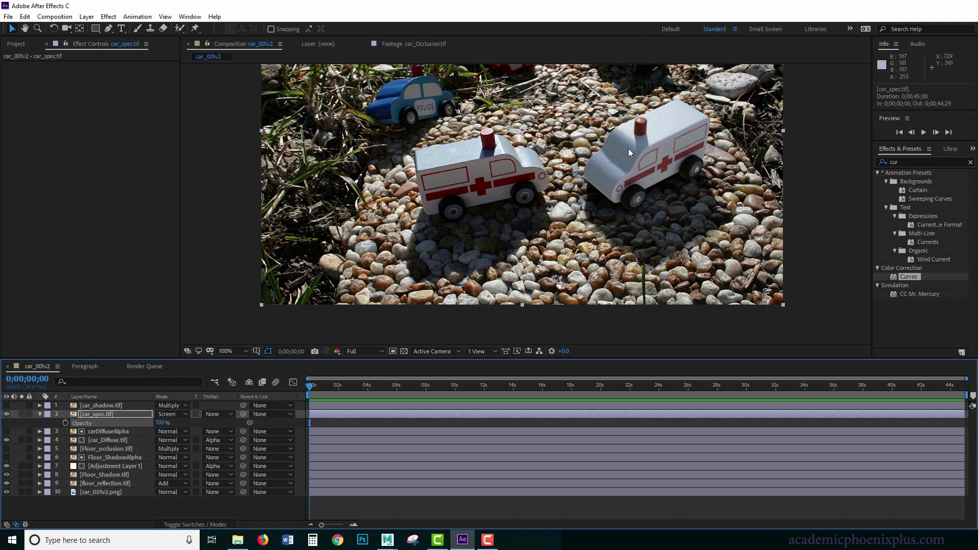
# Step: Apply Curves to car_spec.tif, shape an S-curve, and toggle the effect to compare
pyautogui.click(127, 414)
pyautogui.moveTo(939, 276); pyautogui.dragTo(81, 415)
pyautogui.moveTo(76, 182); pyautogui.dragTo(72, 176)
pyautogui.moveTo(113, 148); pyautogui.dragTo(109, 135)
pyautogui.moveTo(54, 196); pyautogui.dragTo(57, 212)
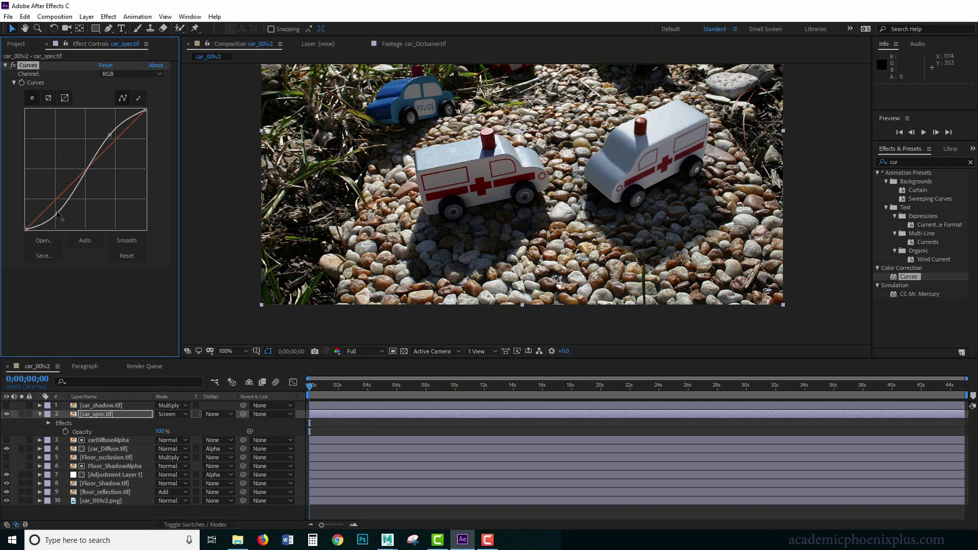
pyautogui.moveTo(110, 135); pyautogui.dragTo(109, 136)
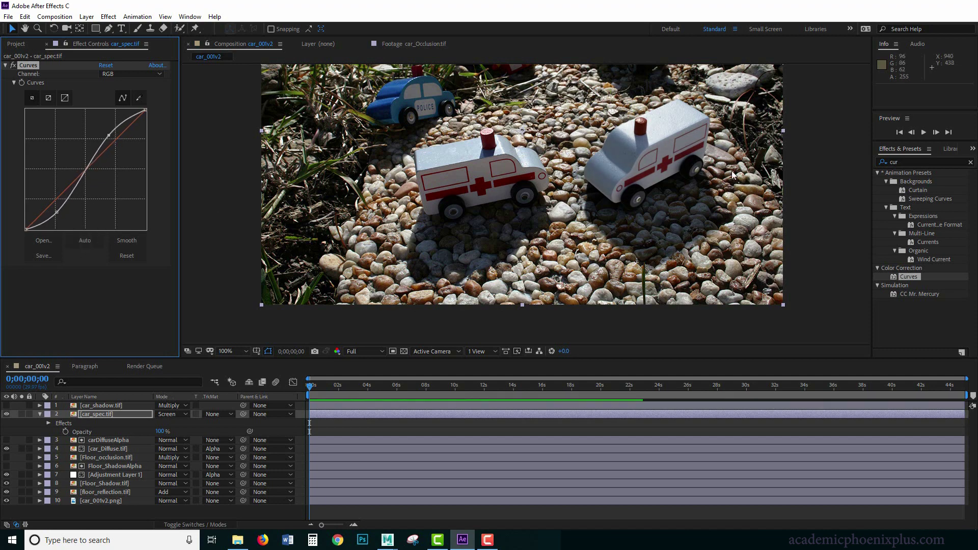
pyautogui.click(13, 66)
pyautogui.click(14, 65)
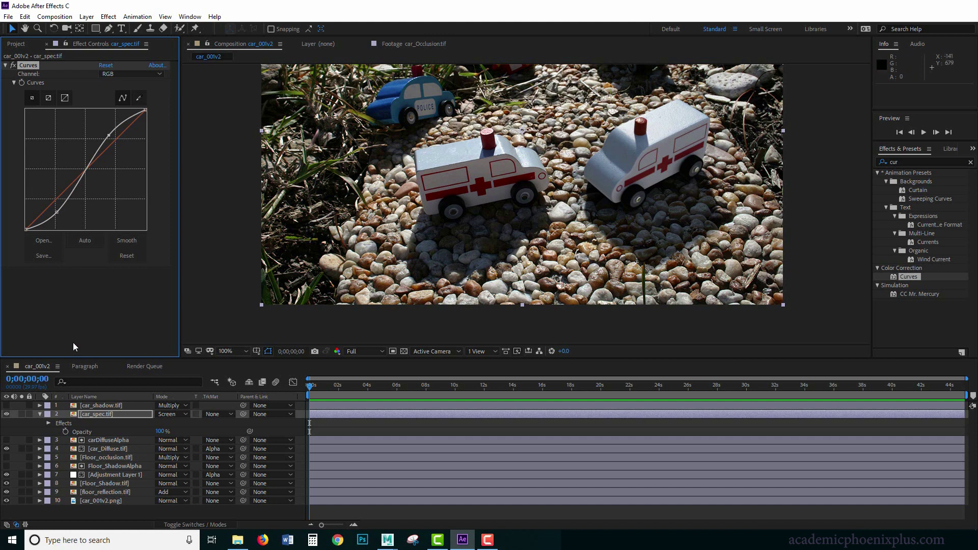
pyautogui.click(120, 302)
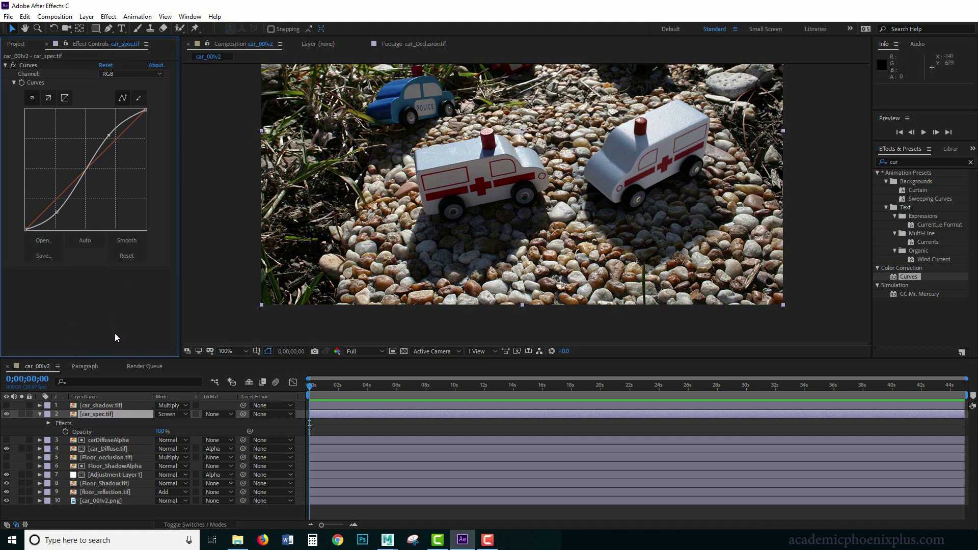
# Step: Make the car_shadow.tif layer visible again and straighten its blue curve
pyautogui.click(40, 414)
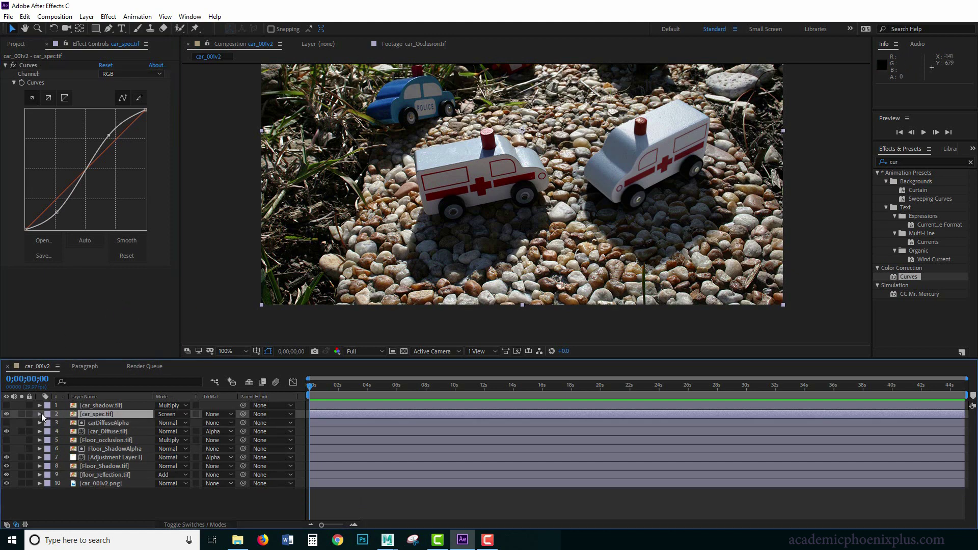
pyautogui.click(14, 44)
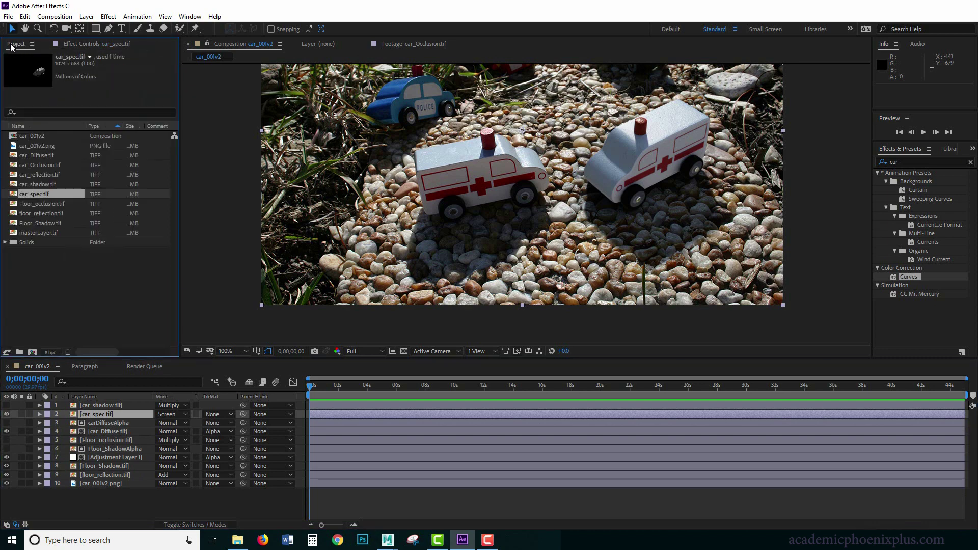
pyautogui.click(46, 184)
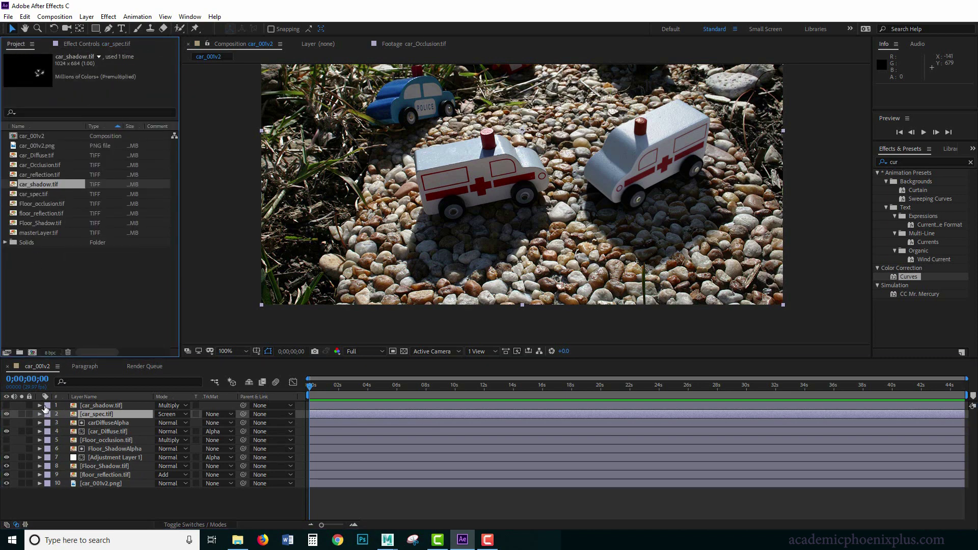
pyautogui.click(6, 405)
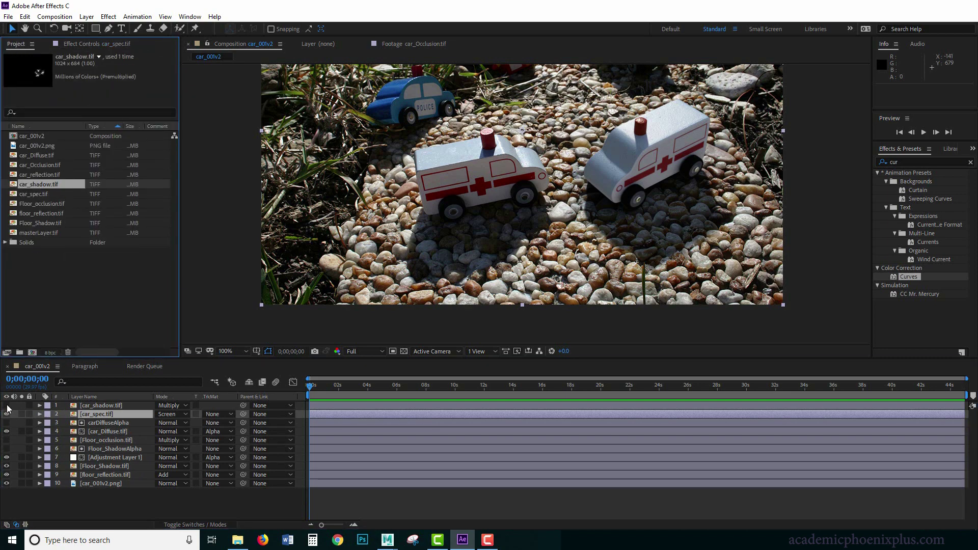
pyautogui.click(102, 405)
pyautogui.click(95, 43)
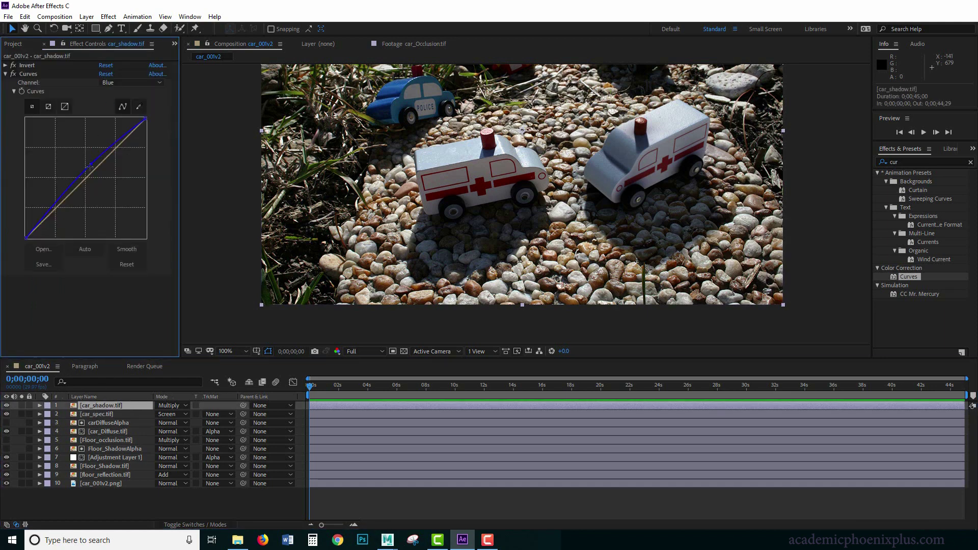
pyautogui.moveTo(90, 165); pyautogui.dragTo(96, 172)
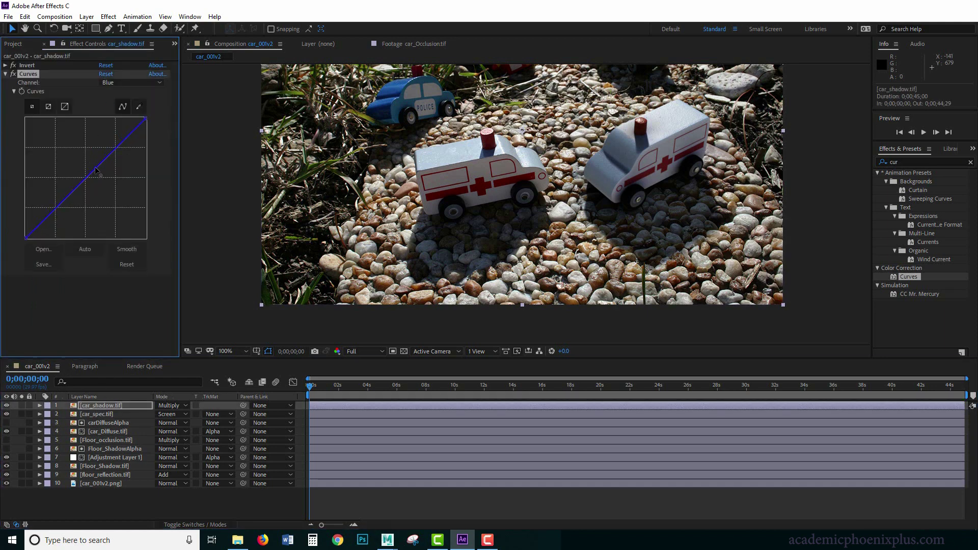
# Step: Reset the shadow's Curves to neutral and lower the layer opacity to 45%
pyautogui.click(107, 76)
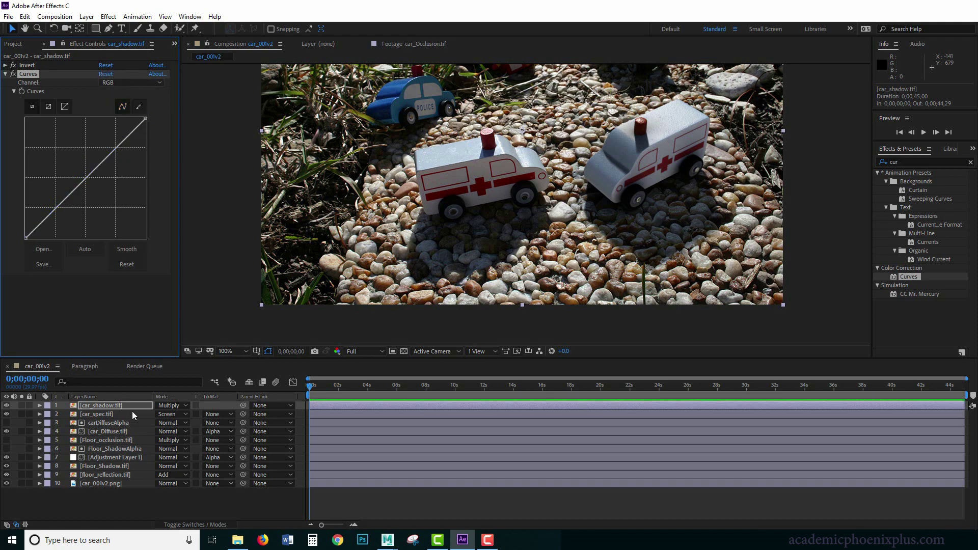
pyautogui.press('t')
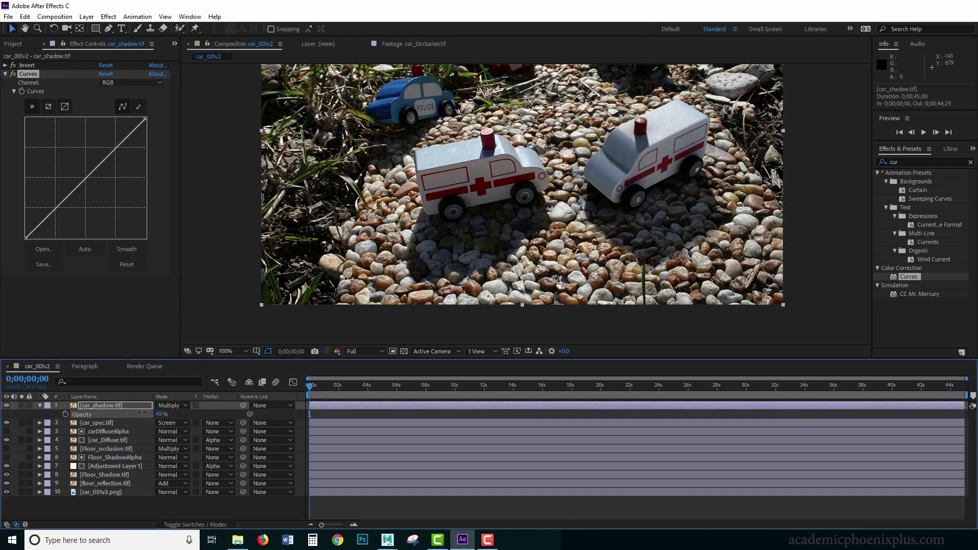
pyautogui.moveTo(140, 413); pyautogui.dragTo(139, 415)
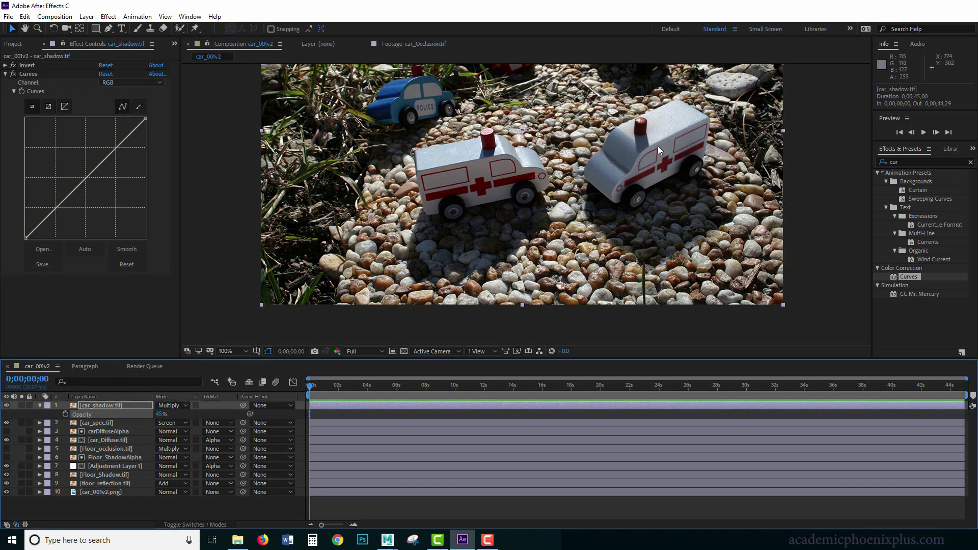
# Step: Add car_reflection.tif above car_shadow.tif, blend it with Overlay after trying Lighten, at 4% opacity
pyautogui.click(14, 44)
pyautogui.moveTo(40, 176); pyautogui.dragTo(88, 408)
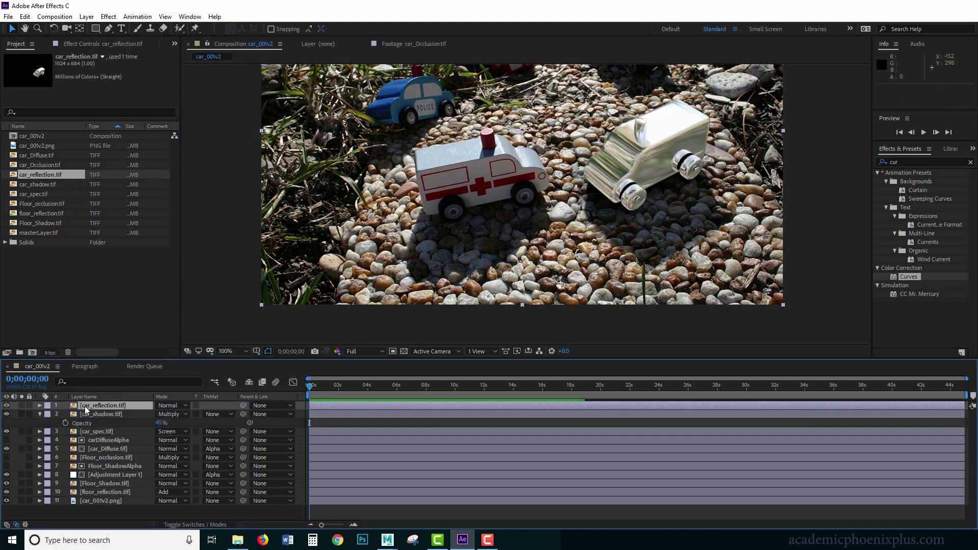
pyautogui.click(186, 406)
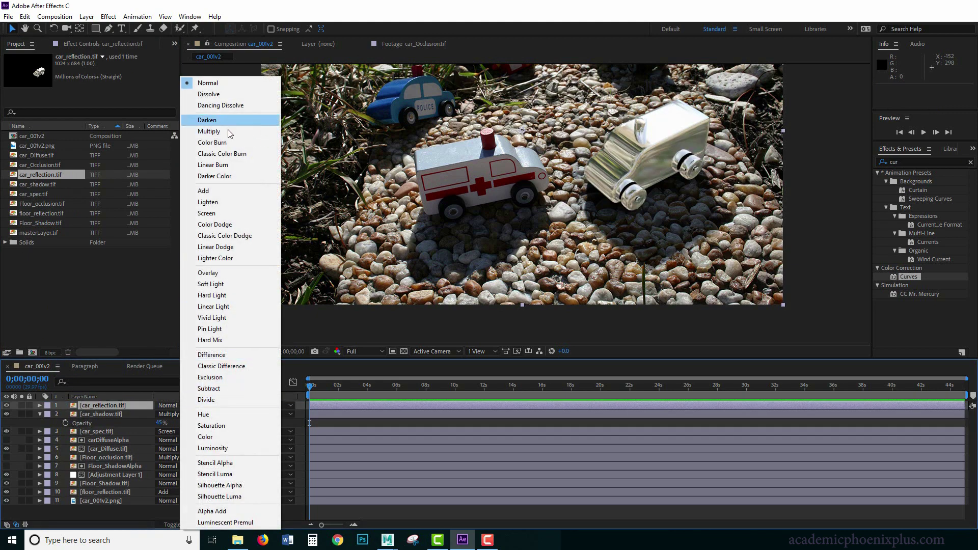
pyautogui.click(207, 192)
pyautogui.click(184, 405)
pyautogui.click(208, 203)
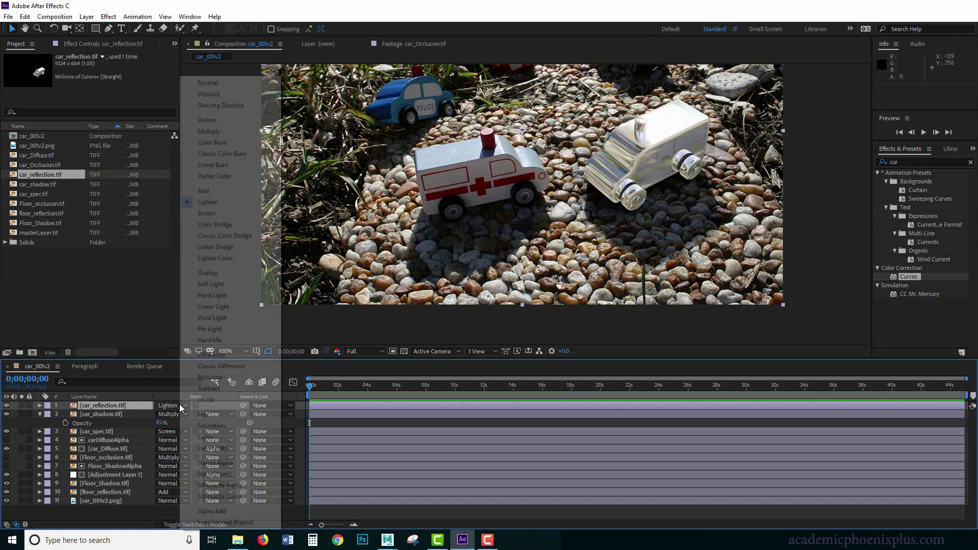
pyautogui.click(185, 406)
pyautogui.click(220, 273)
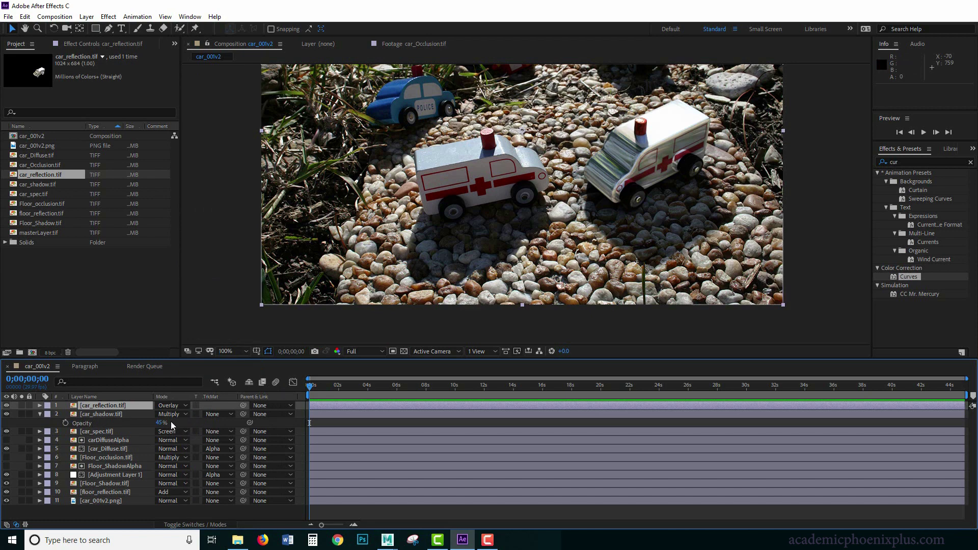
pyautogui.press('t')
pyautogui.moveTo(161, 414); pyautogui.dragTo(103, 409)
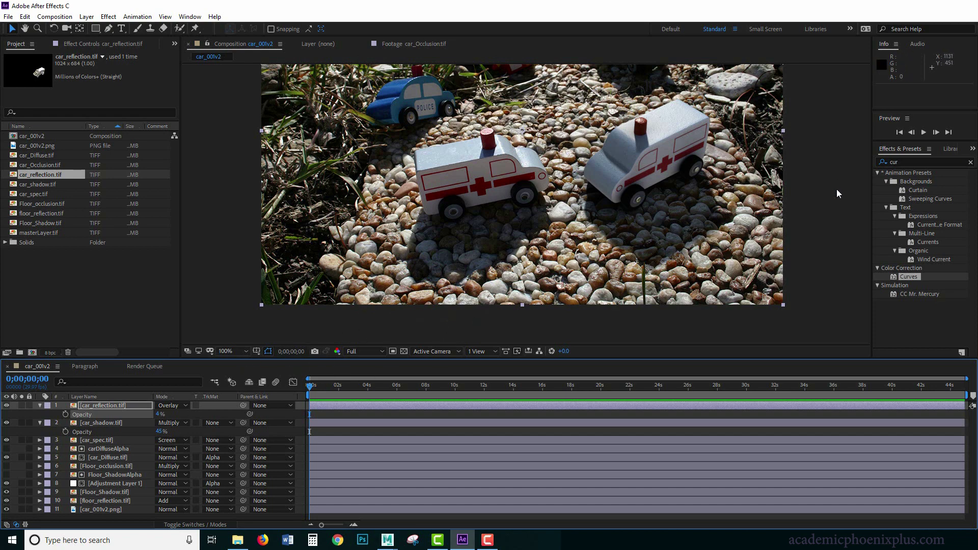
# Step: Pan the composition to show the cars and make the Timeline taller to show all layers
pyautogui.press('h')
pyautogui.moveTo(817, 150); pyautogui.dragTo(809, 200)
pyautogui.press('v')
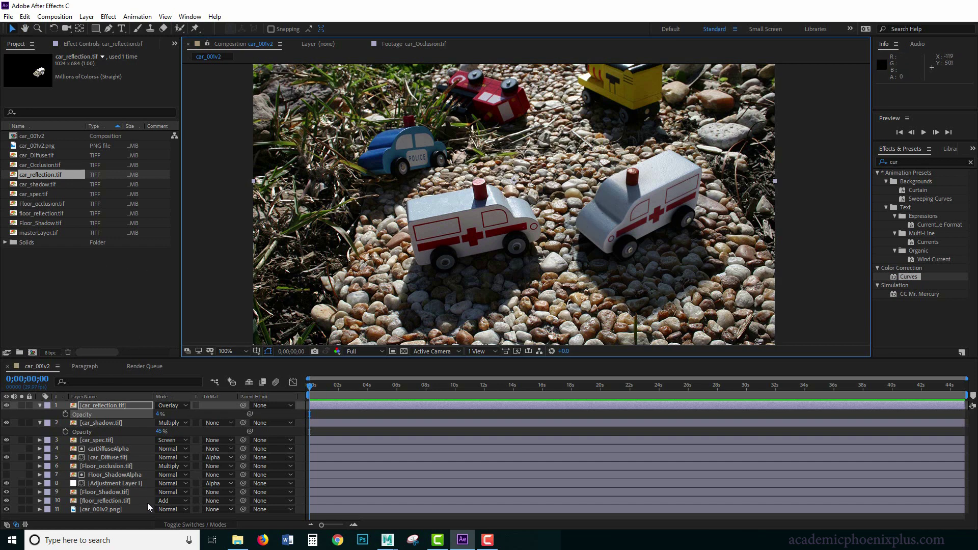
pyautogui.click(102, 509)
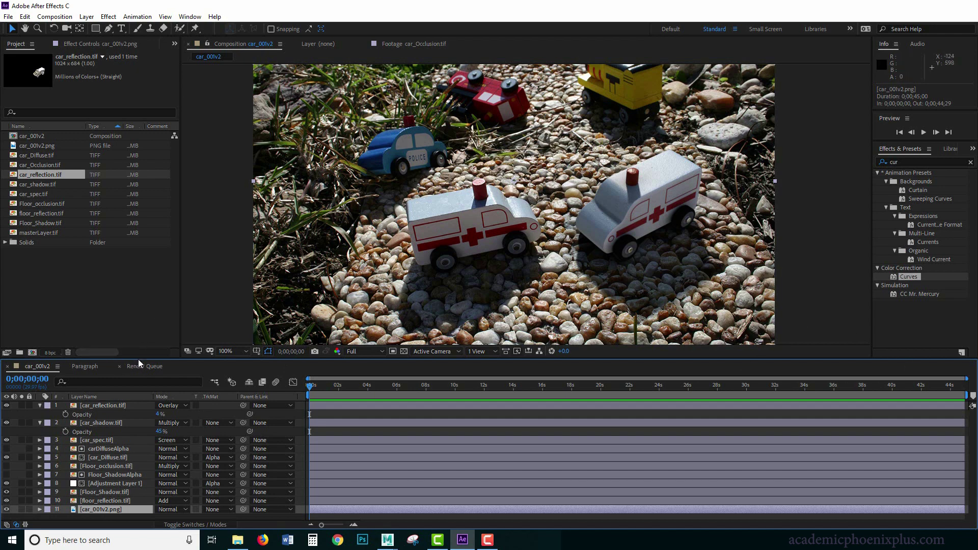
pyautogui.moveTo(137, 361); pyautogui.dragTo(144, 336)
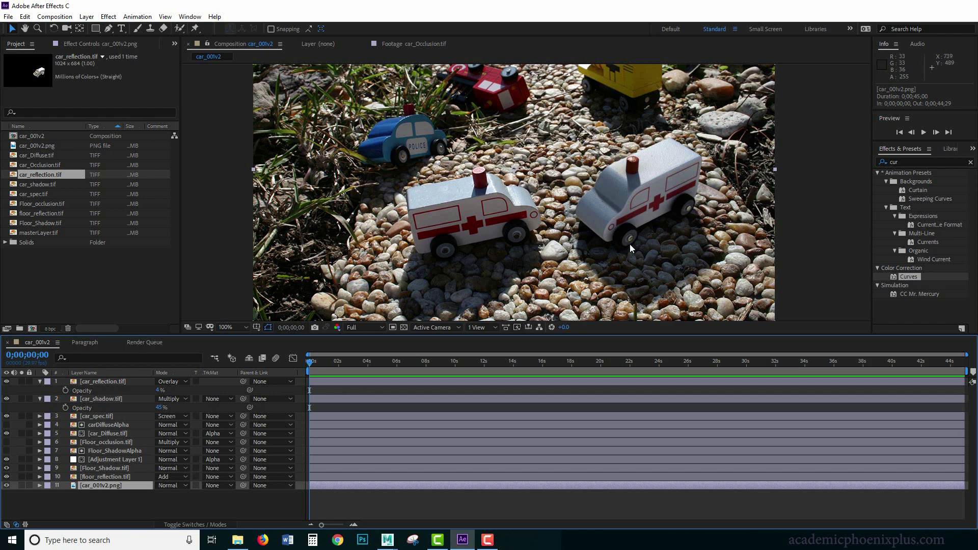
# Step: Reveal the Floor_occlusion layer's Opacity property
pyautogui.click(109, 478)
pyautogui.click(109, 469)
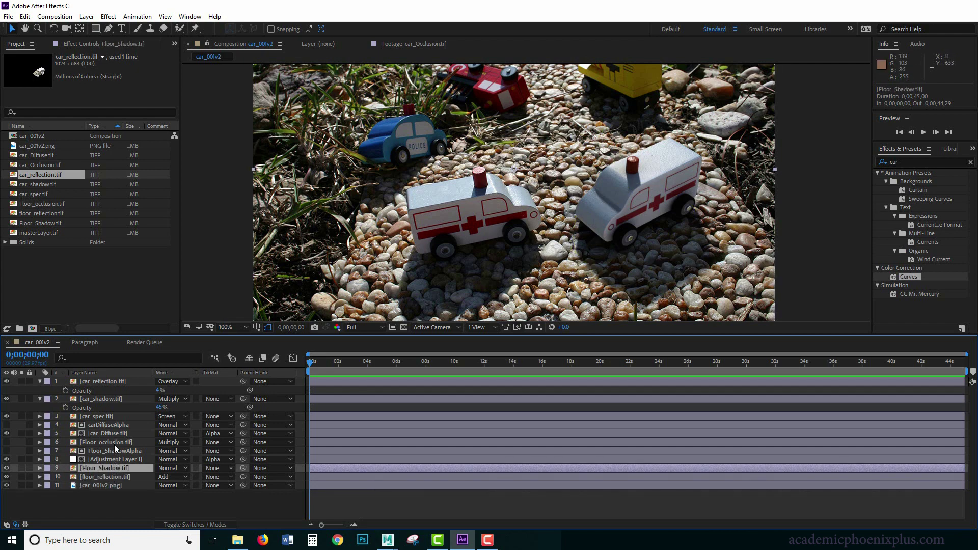
pyautogui.click(115, 443)
pyautogui.press('t')
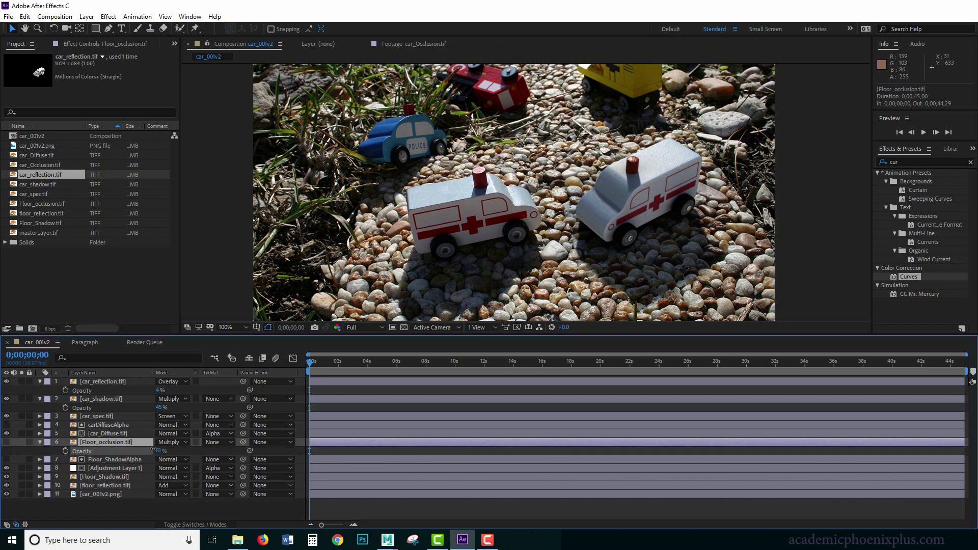
# Step: Lower Floor_Shadow.tif's opacity to 86%
pyautogui.click(101, 485)
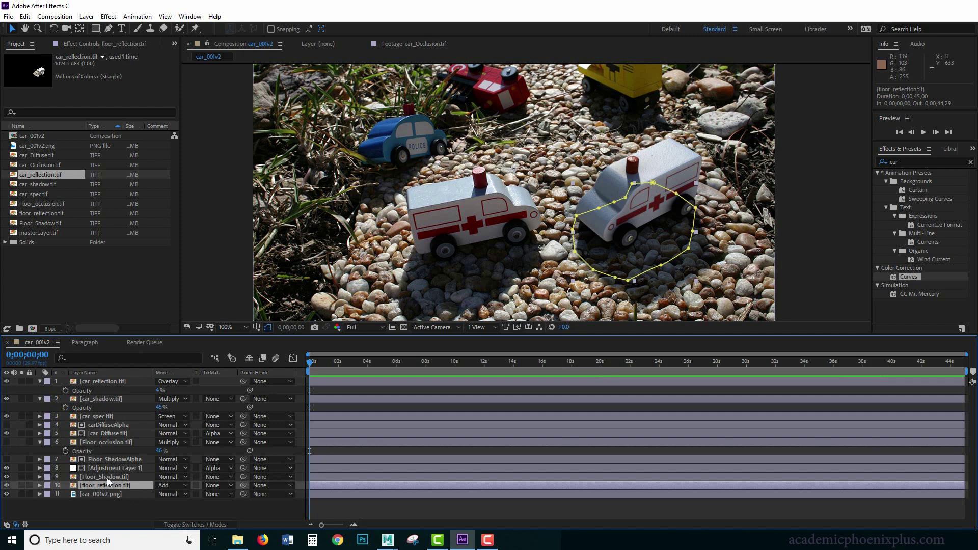
pyautogui.click(102, 477)
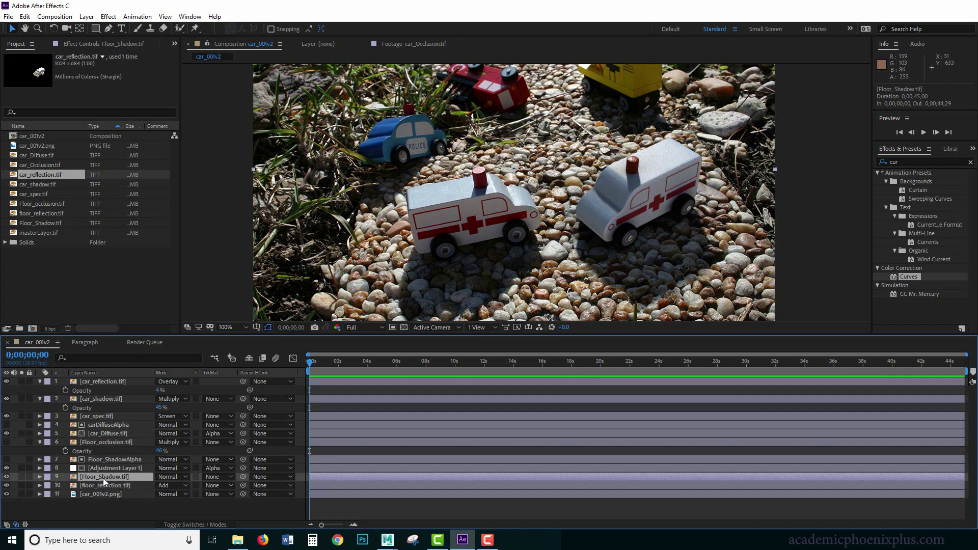
pyautogui.press('t')
pyautogui.moveTo(159, 485); pyautogui.dragTo(148, 485)
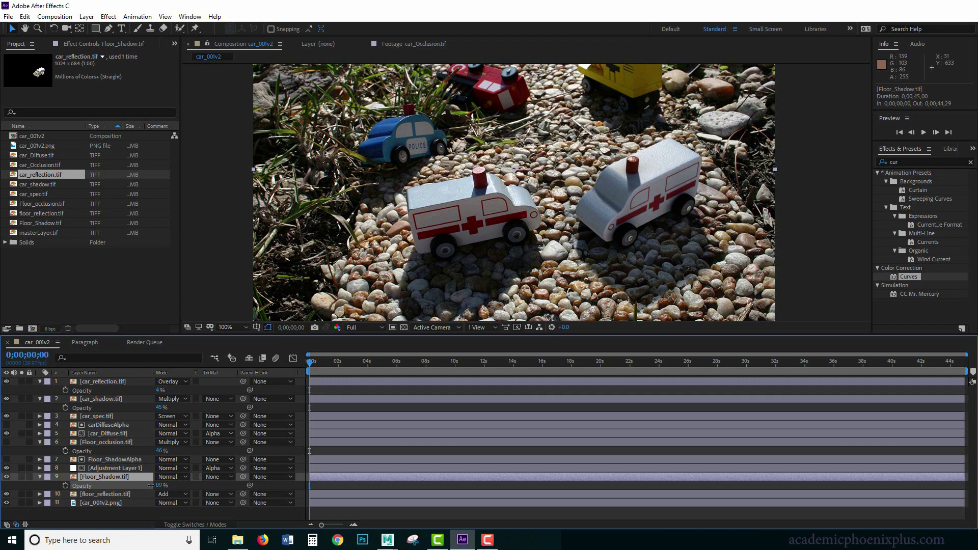
pyautogui.moveTo(150, 485); pyautogui.dragTo(148, 485)
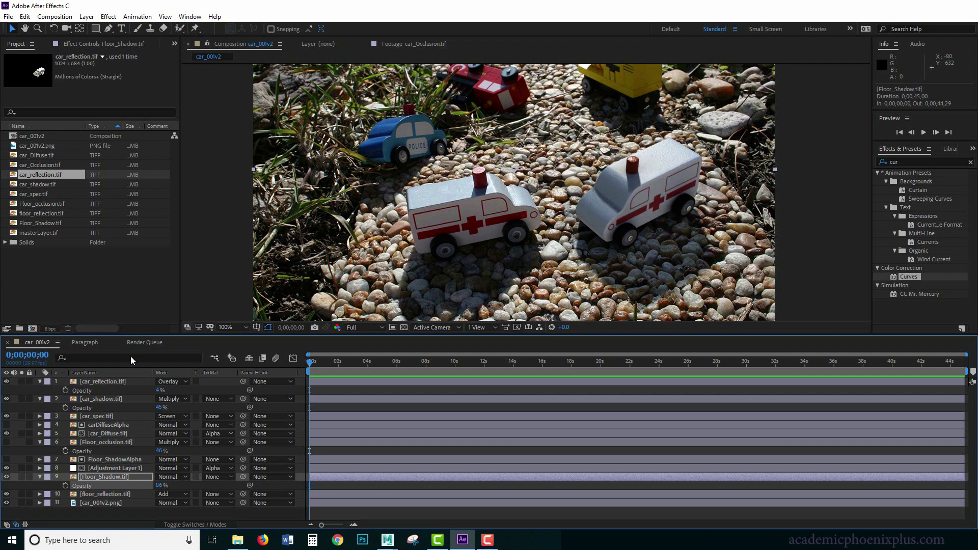
# Step: Collapse the car reflection, car shadow and Floor_occlusion layers' properties
pyautogui.click(40, 381)
pyautogui.click(40, 390)
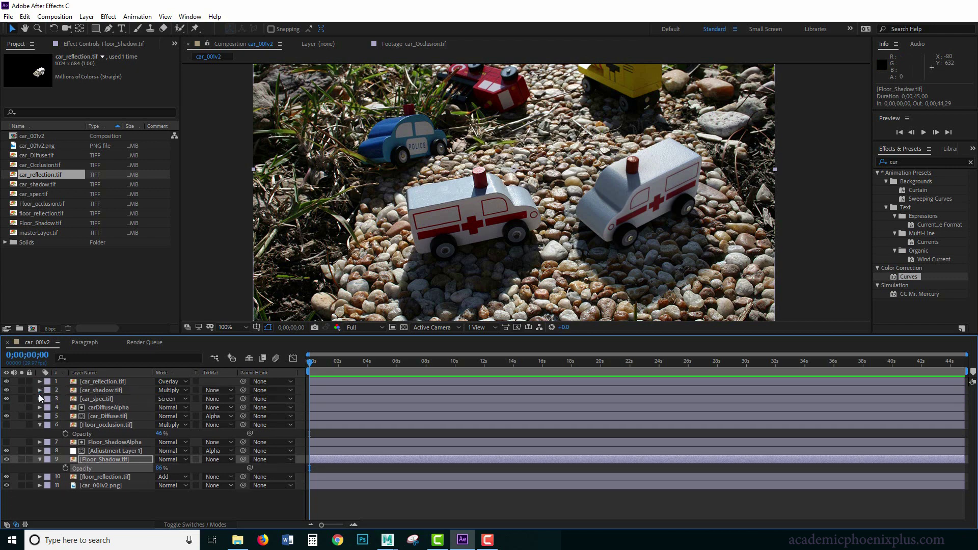
pyautogui.click(37, 426)
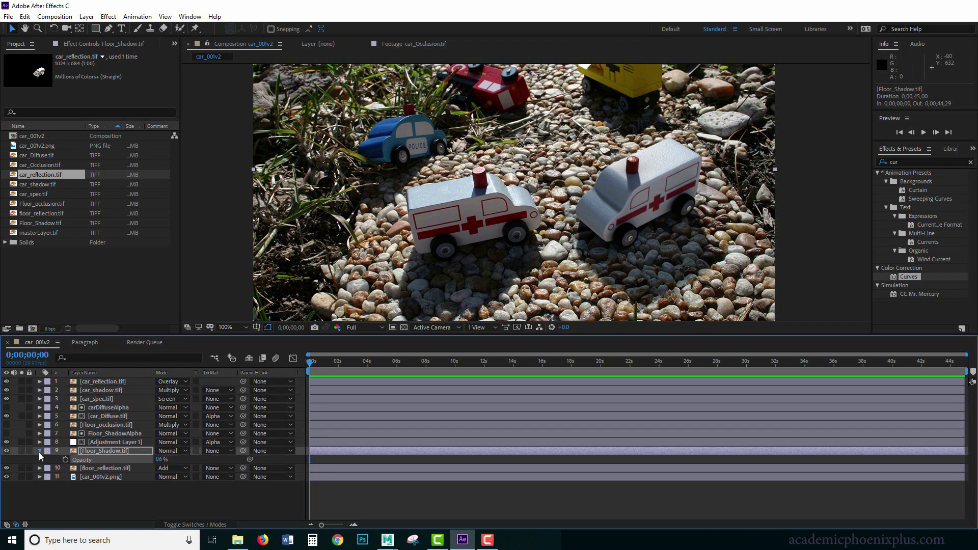
# Step: Add car_Occlusion.tif at the top of the layer stack with Multiply blend mode
pyautogui.click(39, 451)
pyautogui.moveTo(510, 335); pyautogui.dragTo(510, 405)
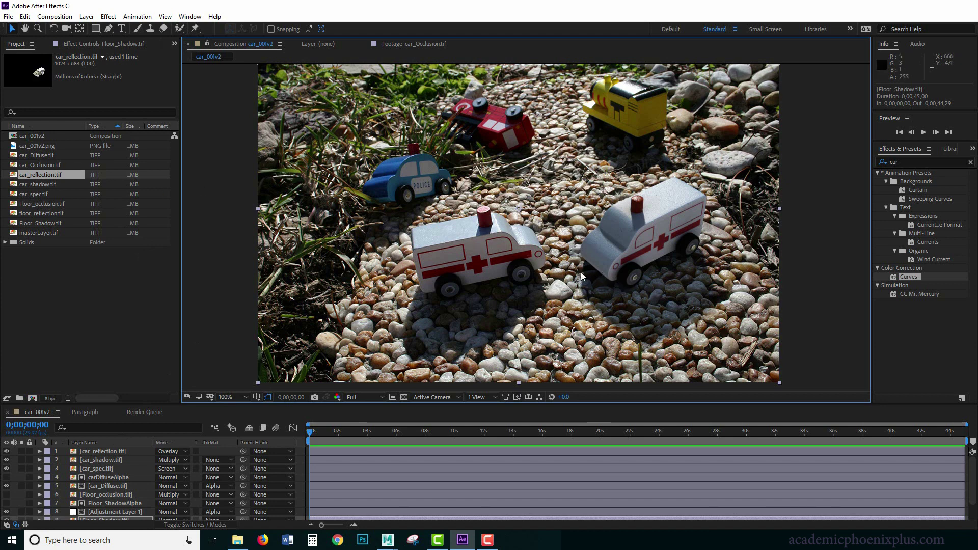
pyautogui.moveTo(53, 167); pyautogui.dragTo(124, 452)
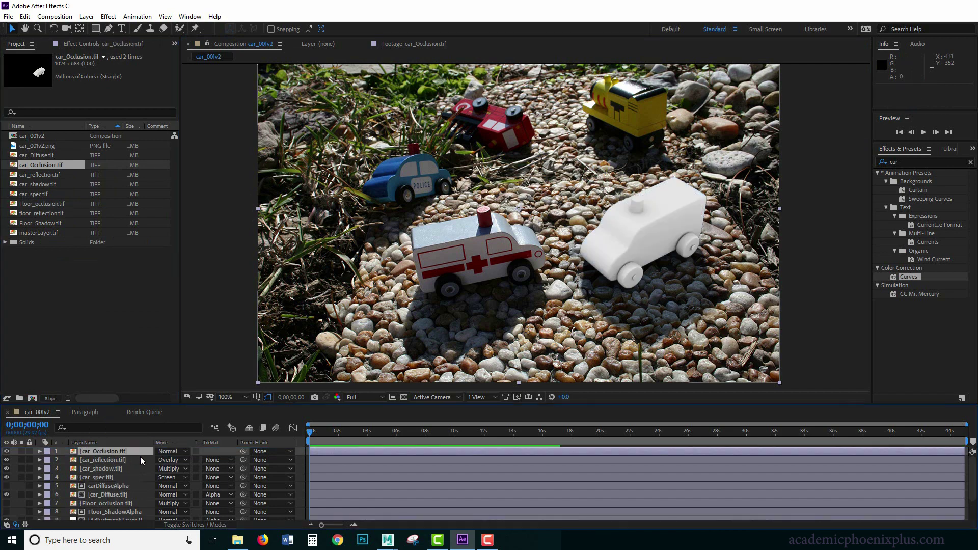
pyautogui.click(184, 452)
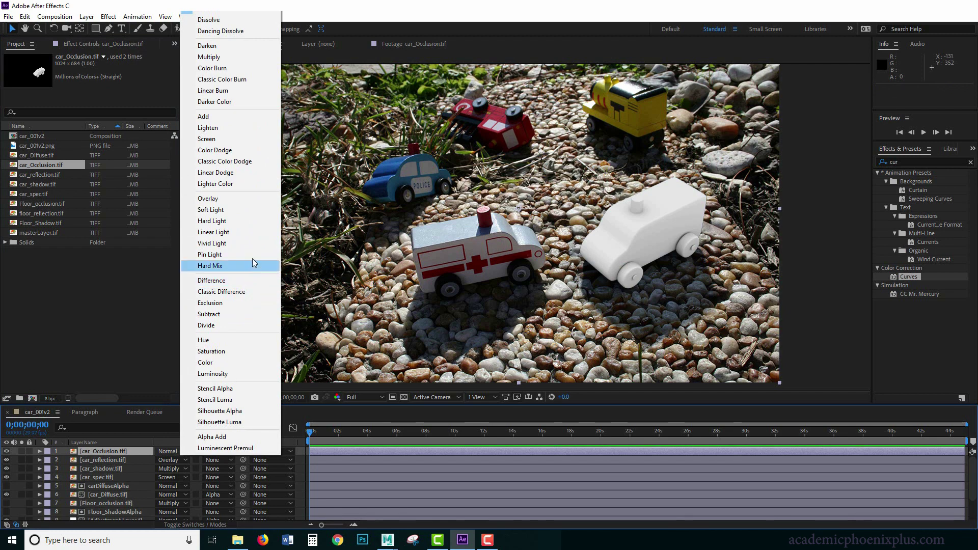
pyautogui.click(233, 57)
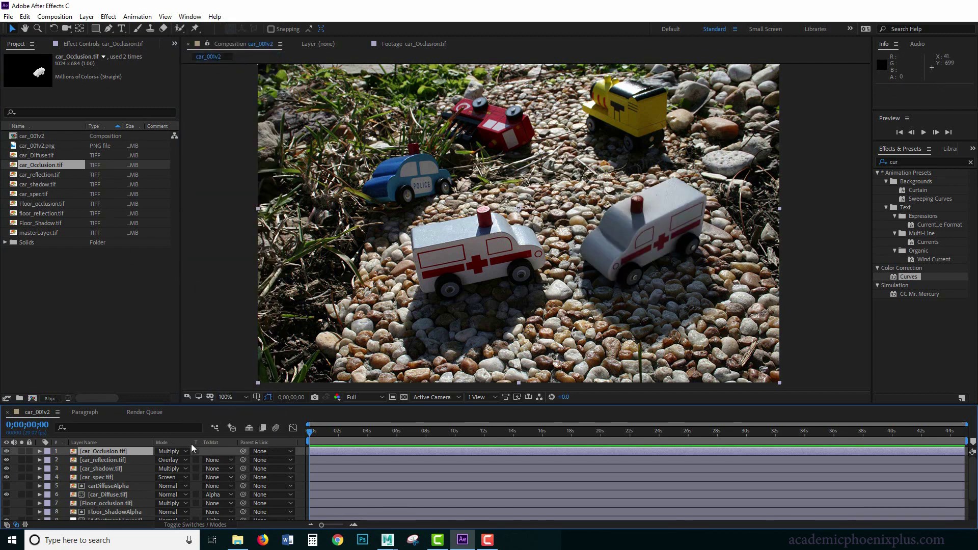
# Step: Compare the occlusion layer on and off, then lower its opacity to about 11%
pyautogui.press('t')
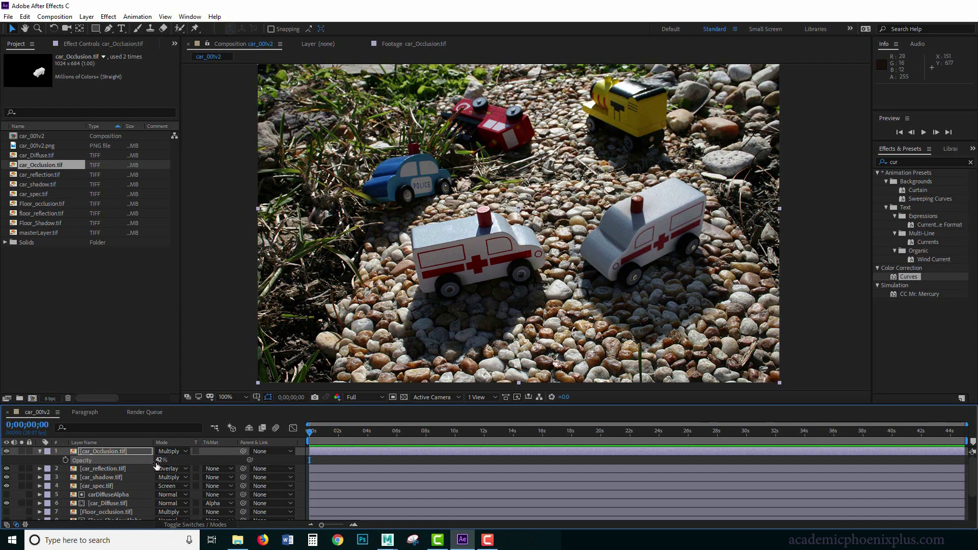
pyautogui.click(6, 451)
pyautogui.click(6, 452)
pyautogui.moveTo(160, 460); pyautogui.dragTo(147, 461)
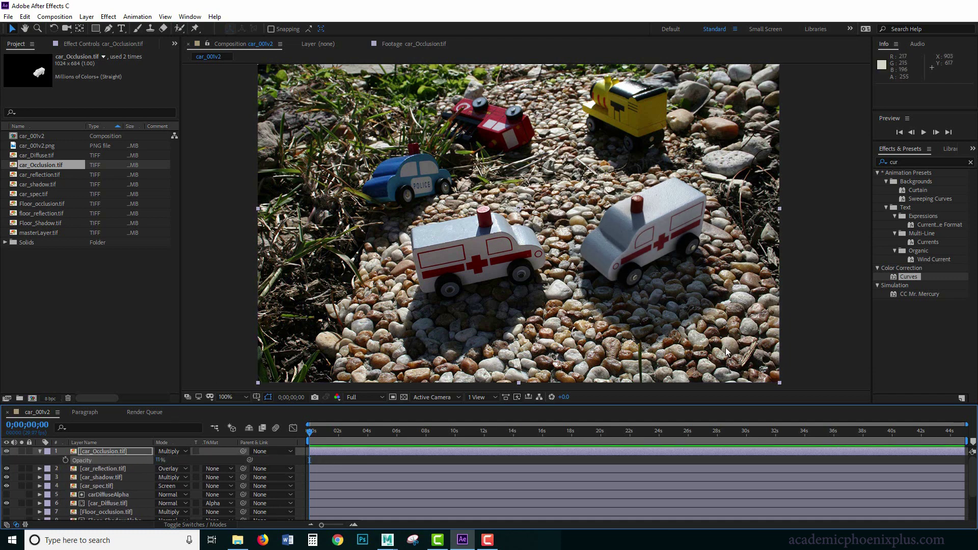
pyautogui.click(825, 326)
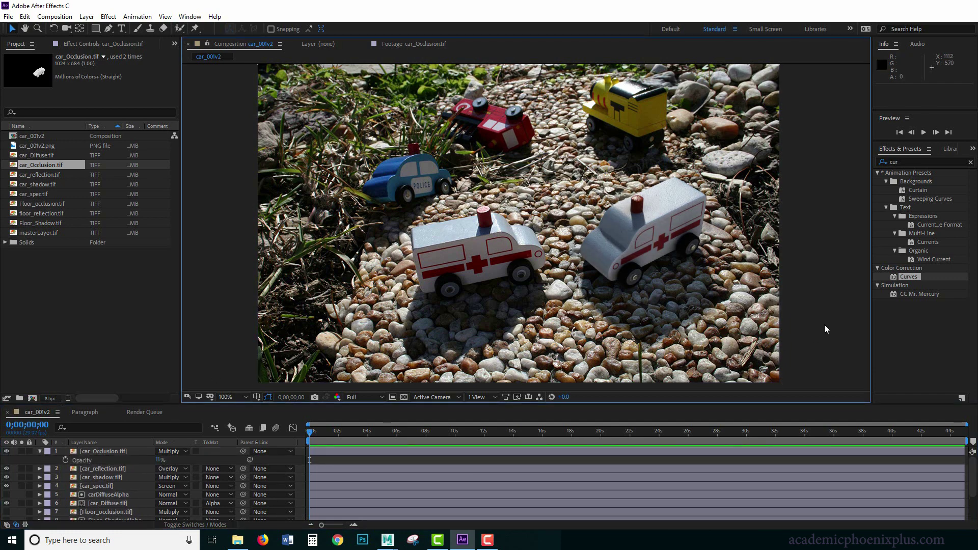
pyautogui.press('t')
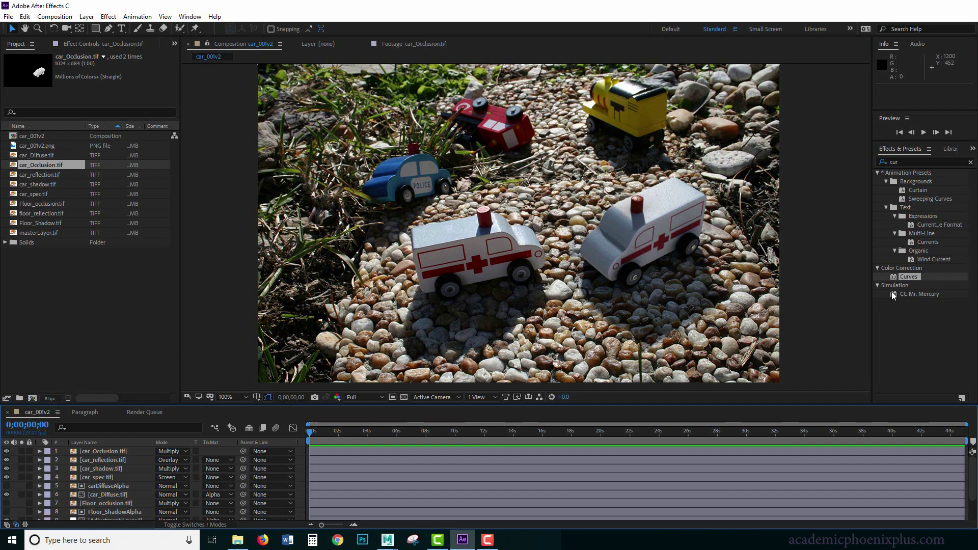
pyautogui.moveTo(892, 294); pyautogui.dragTo(851, 326)
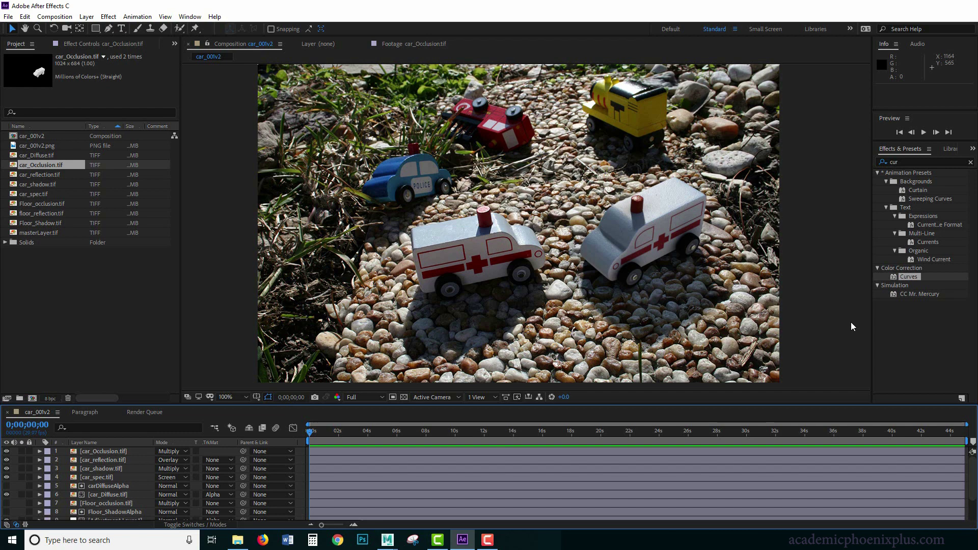